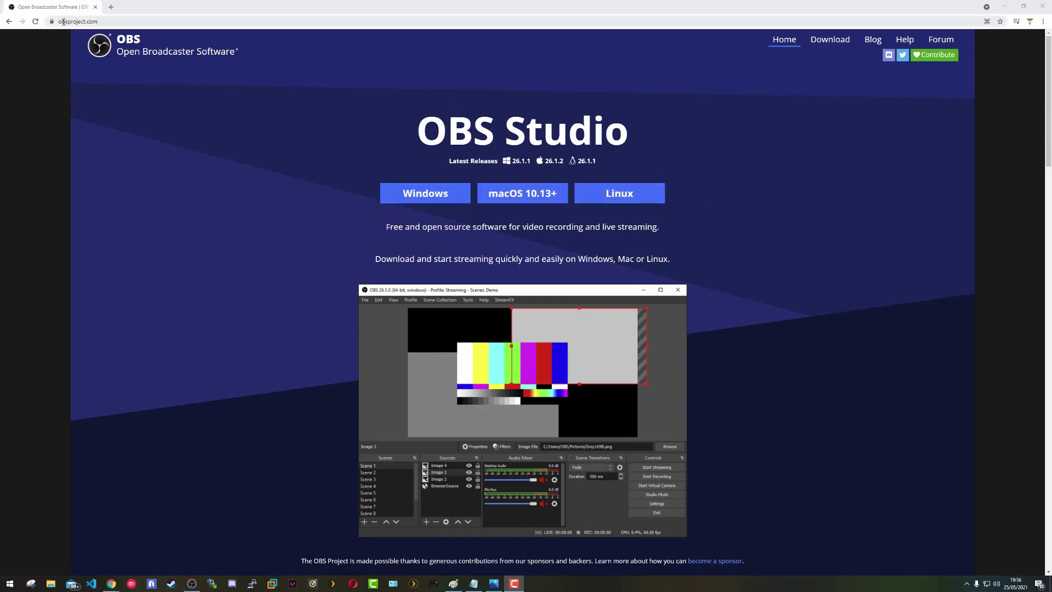
# - Highlight the obsproject.com address of the OBS Studio download site and minimise that browser window
pyautogui.moveTo(79, 22); pyautogui.dragTo(121, 19)
pyautogui.click(136, 23)
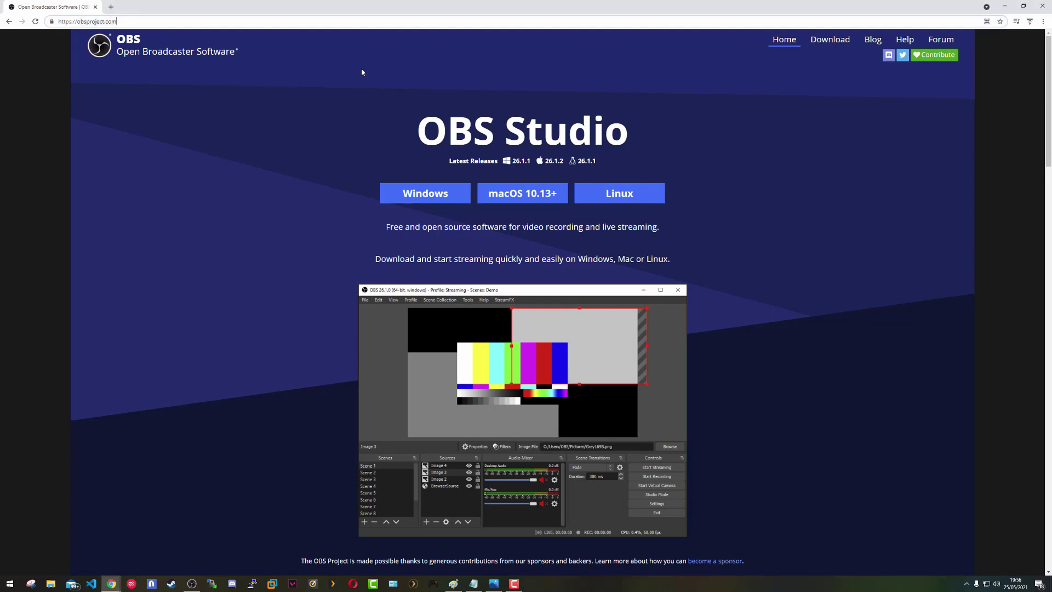
pyautogui.click(1012, 5)
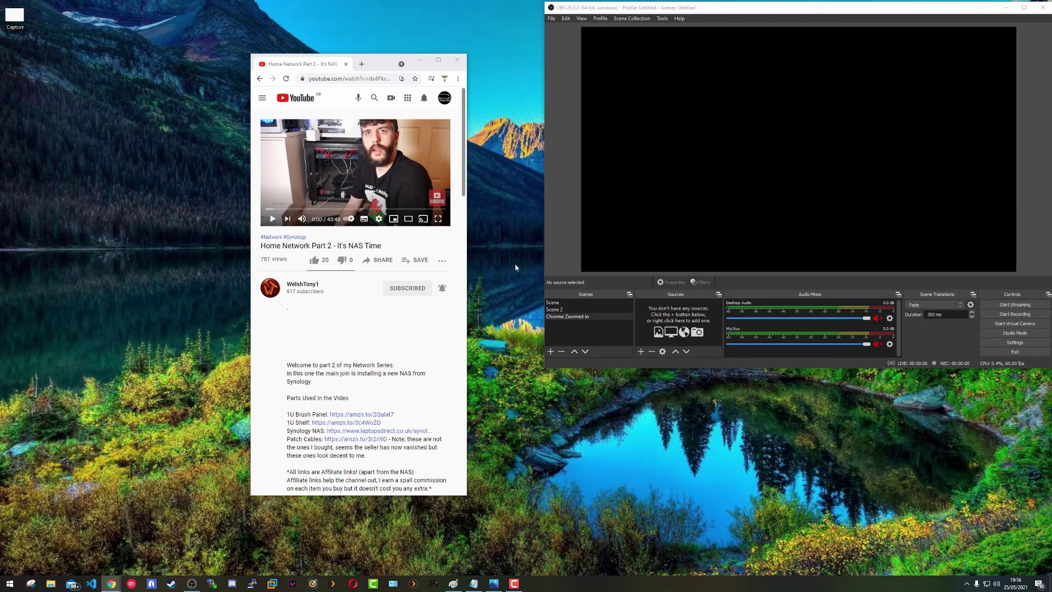
# - Unsubscribe from the channel on the YouTube video page so that its red Subscribe button is shown
pyautogui.click(442, 289)
pyautogui.click(417, 291)
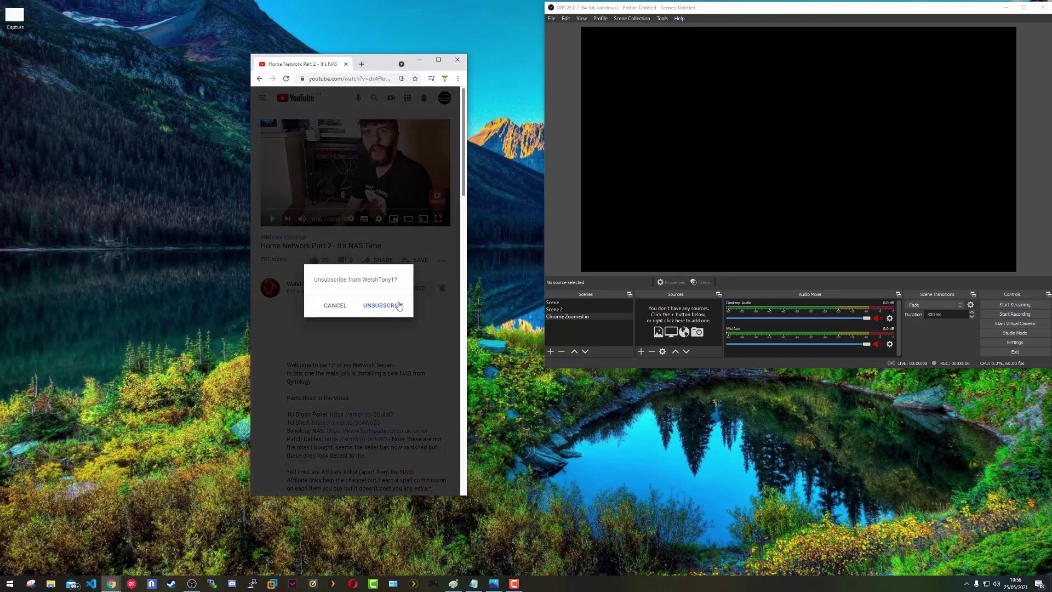
pyautogui.click(399, 305)
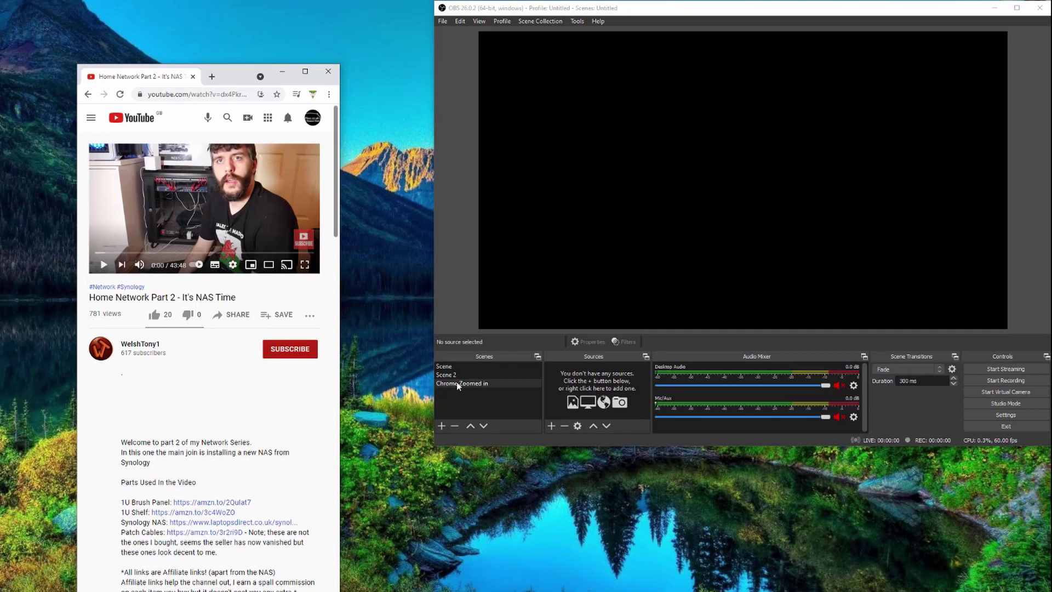
# - In OBS, add a scene named "youtube project" and make it the active scene again after viewing Scene 2
pyautogui.click(444, 428)
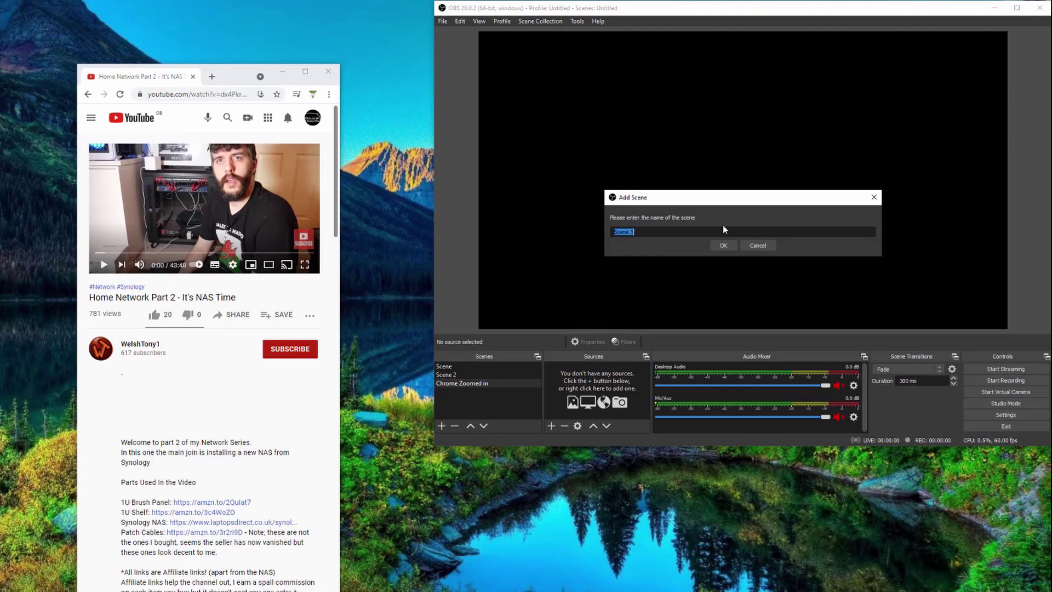
pyautogui.moveTo(725, 232); pyautogui.dragTo(562, 239)
pyautogui.write('youtube project')
pyautogui.press('Return')
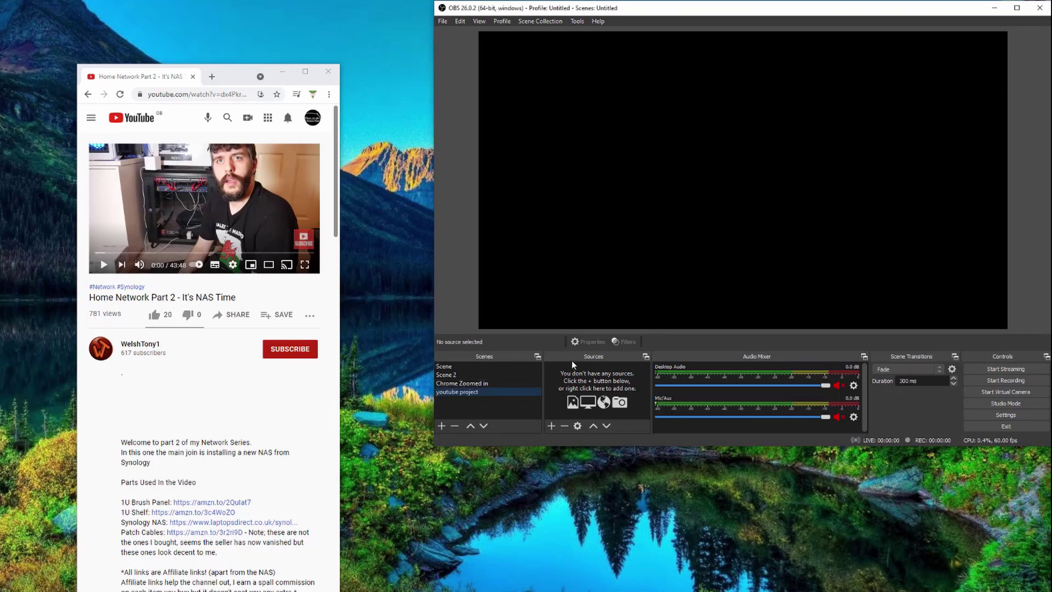
pyautogui.click(461, 374)
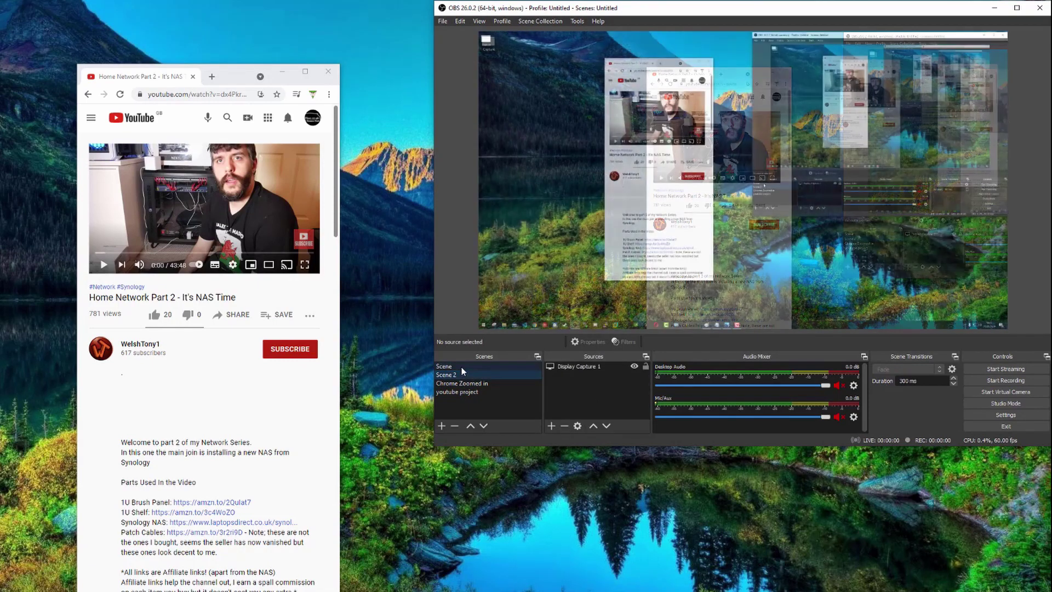
pyautogui.click(462, 392)
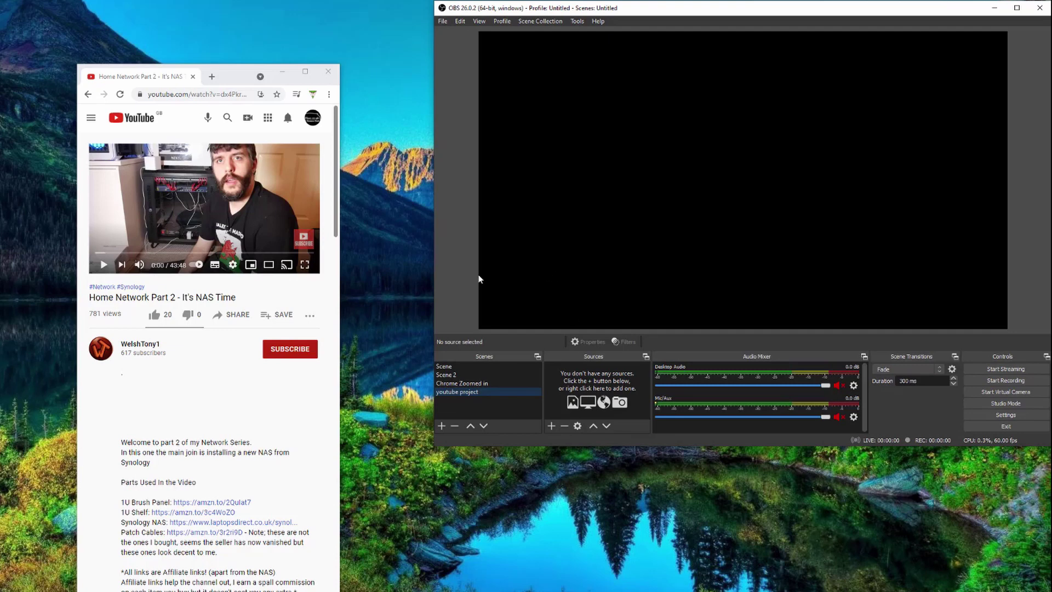
# - Add a new display capture source to the youtube project scene, capturing Display 1 at 2560x1440
pyautogui.click(554, 429)
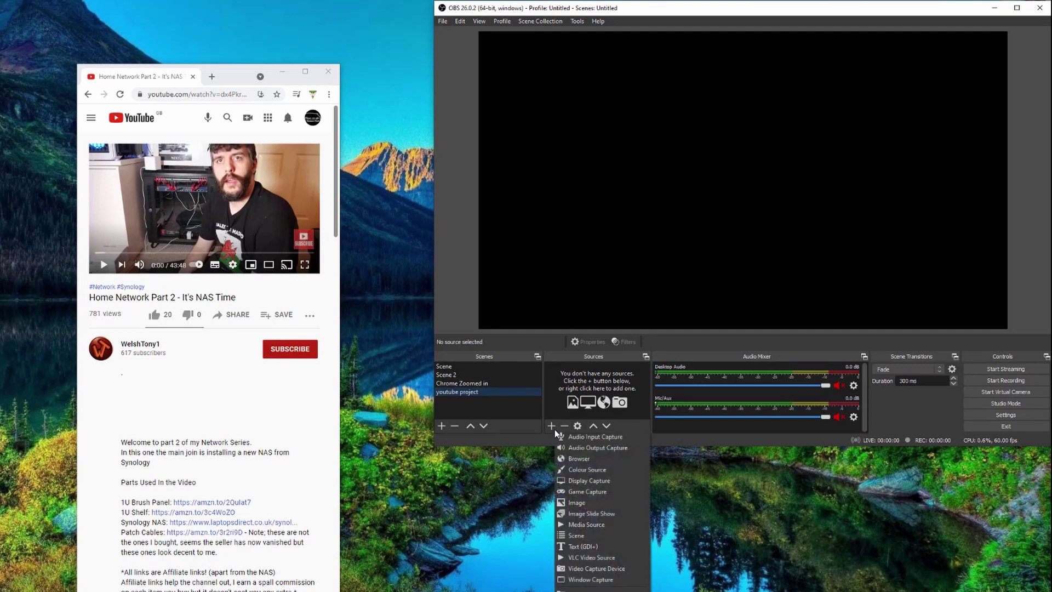
pyautogui.click(622, 487)
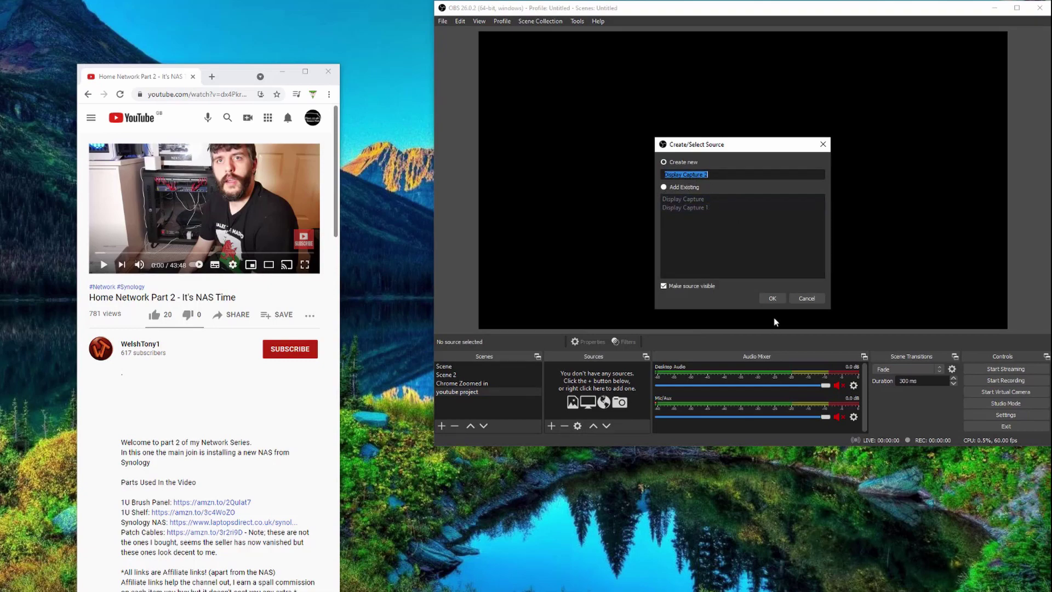
pyautogui.click(773, 298)
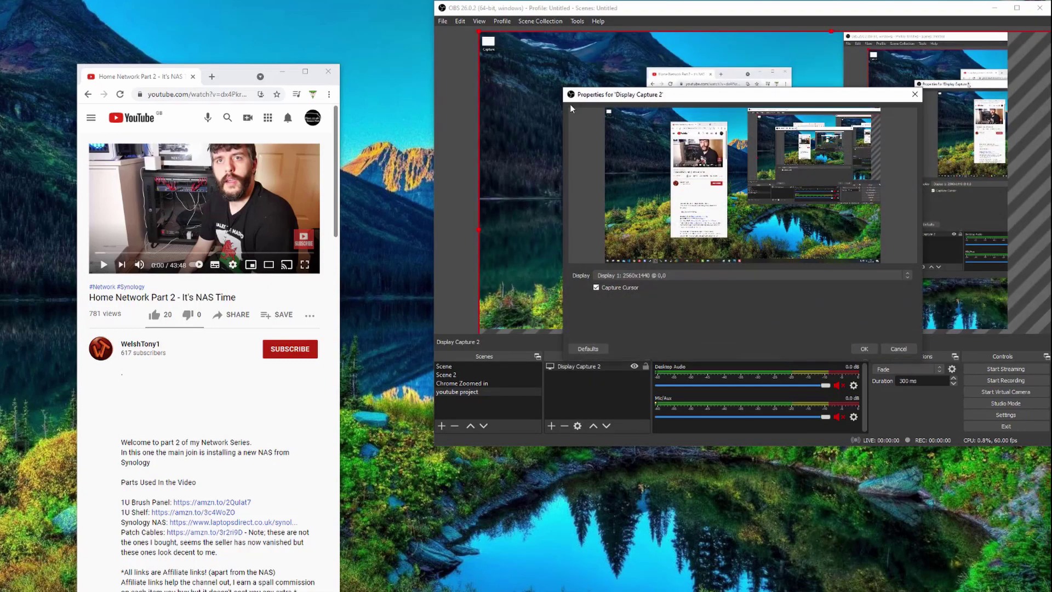
pyautogui.click(756, 275)
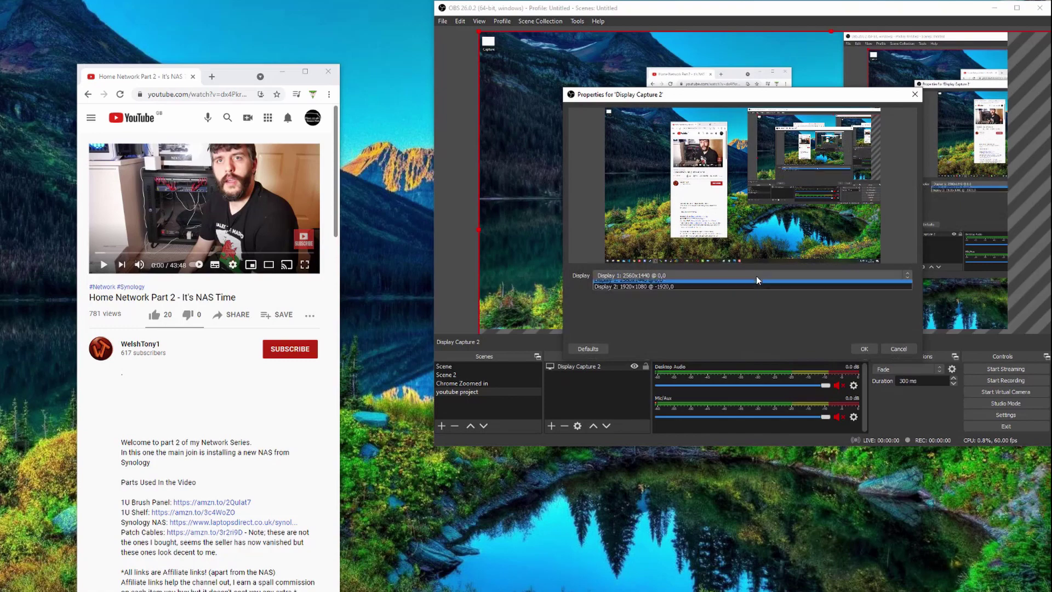
pyautogui.click(730, 291)
pyautogui.click(729, 277)
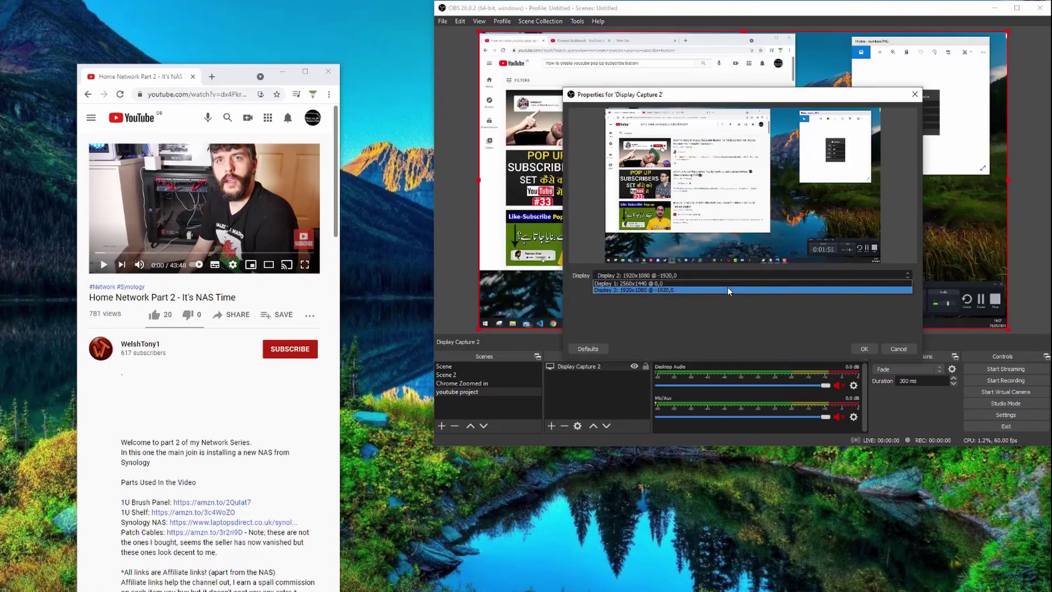
pyautogui.click(727, 284)
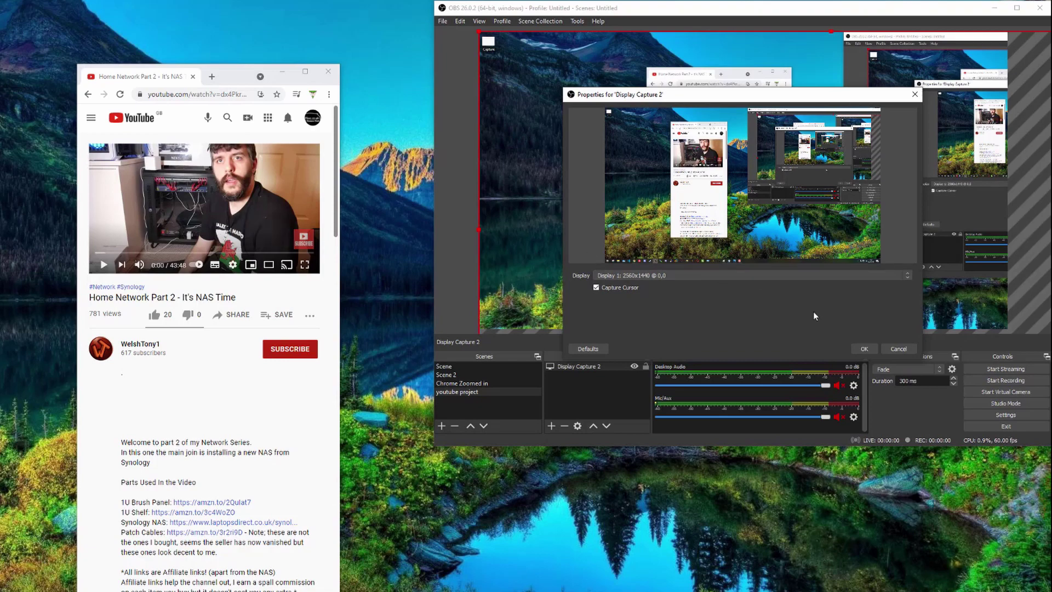
pyautogui.click(864, 349)
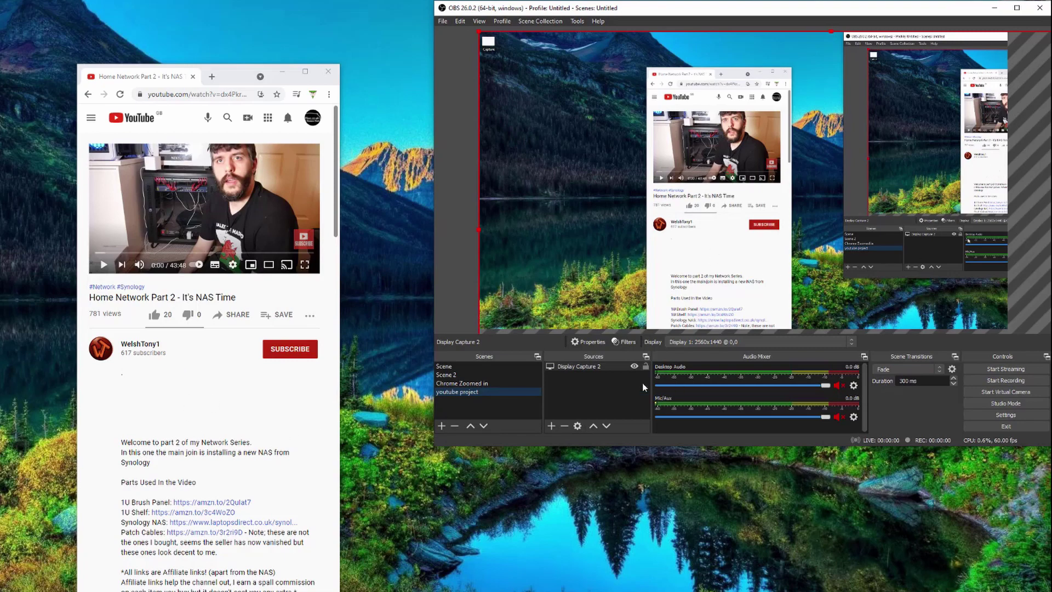
# - Add a Crop/Pad filter to the display capture with left 630, top 660, right 1460 and bottom 670
pyautogui.click(587, 370)
pyautogui.rightClick(581, 369)
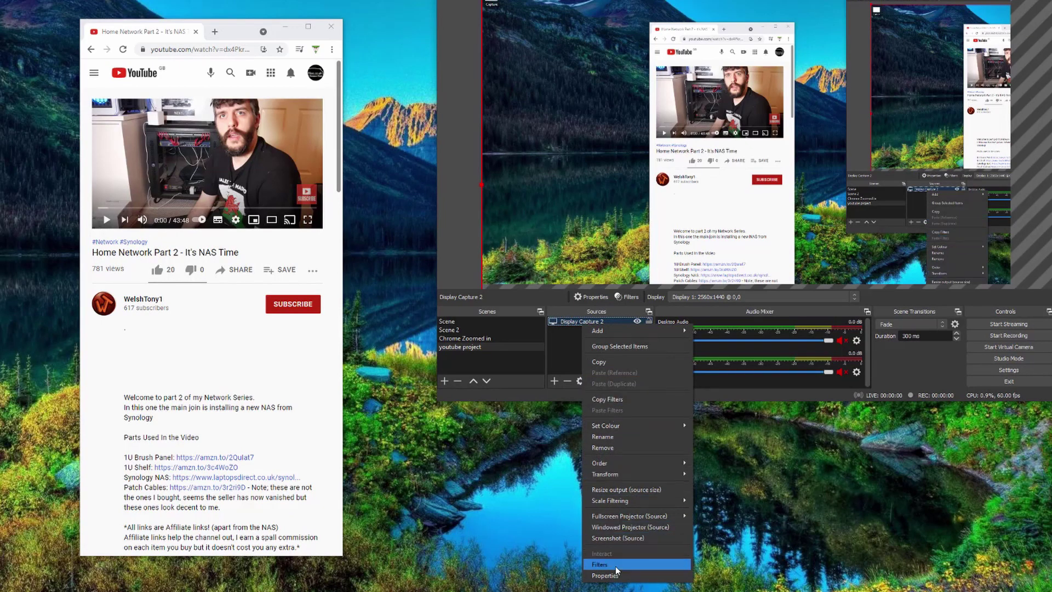
pyautogui.click(616, 568)
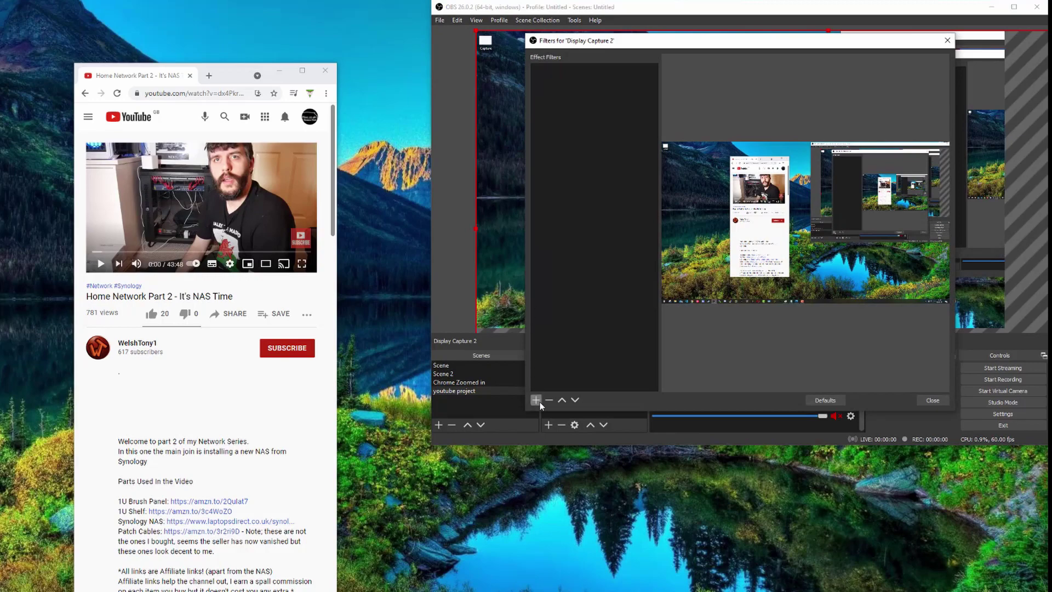
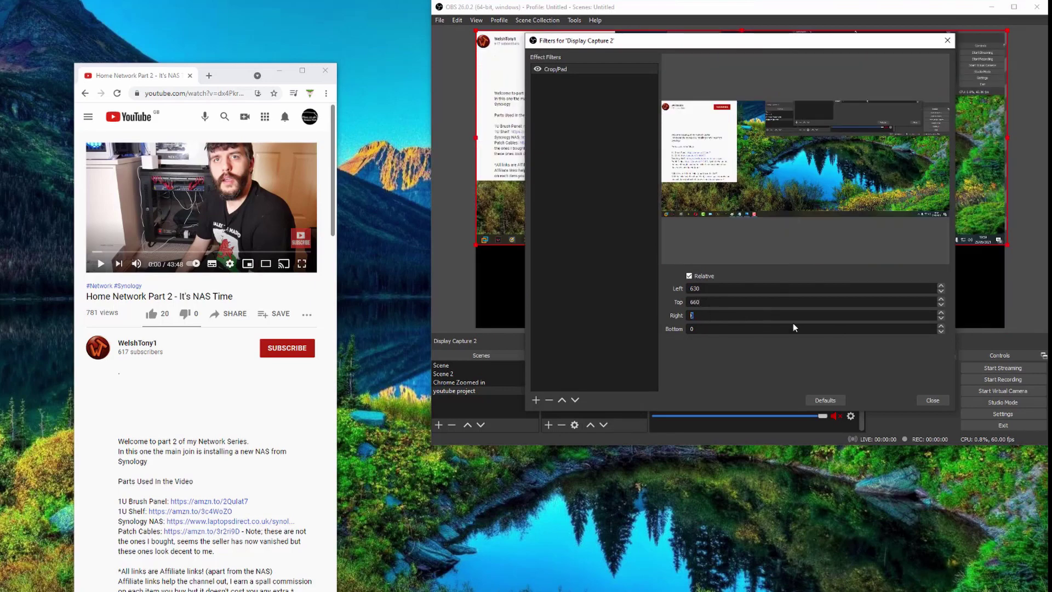
pyautogui.write('1460')
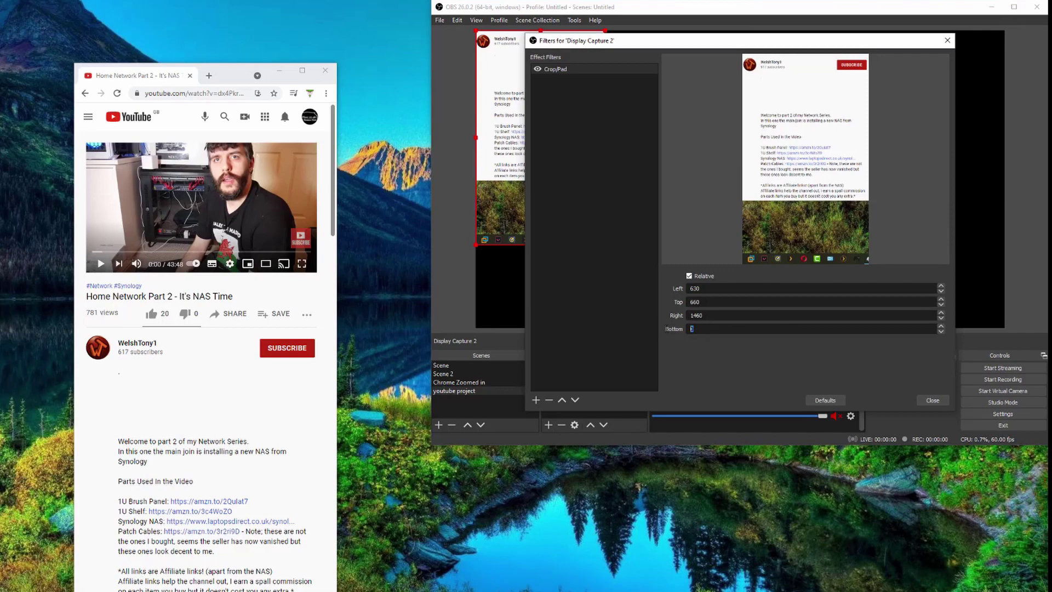
pyautogui.write('670')
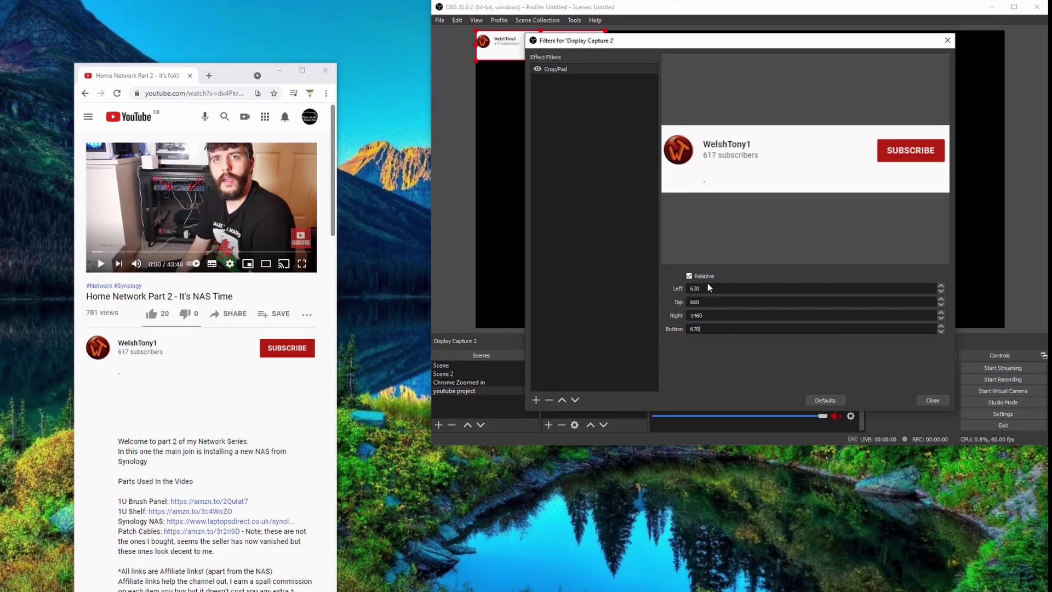
# - Fine-tune the Crop/Pad filter's left crop to 625 and close the filters window
pyautogui.scroll(-4, 942, 285)
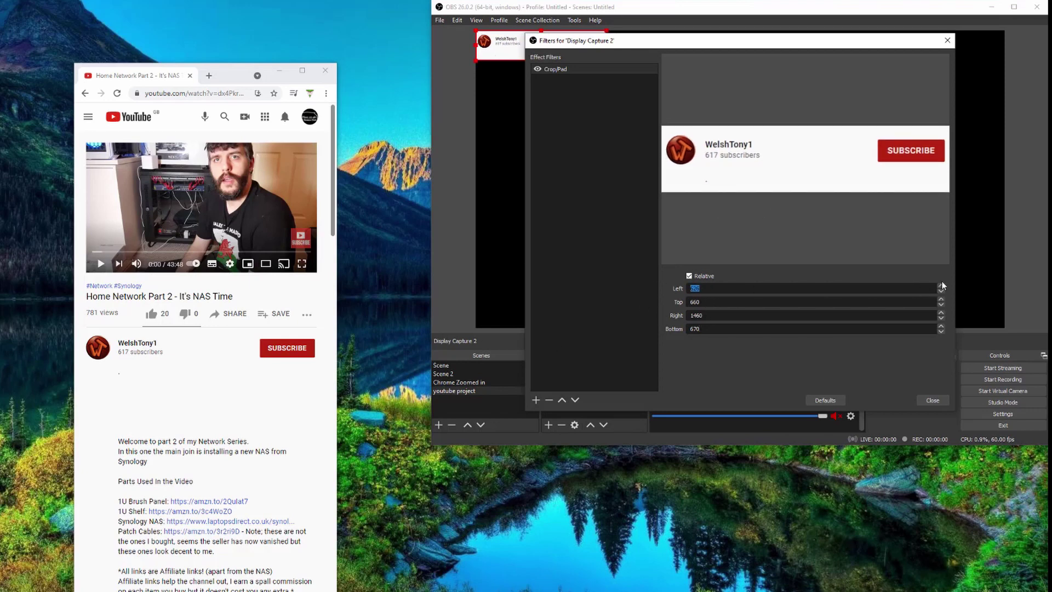
pyautogui.click(941, 286)
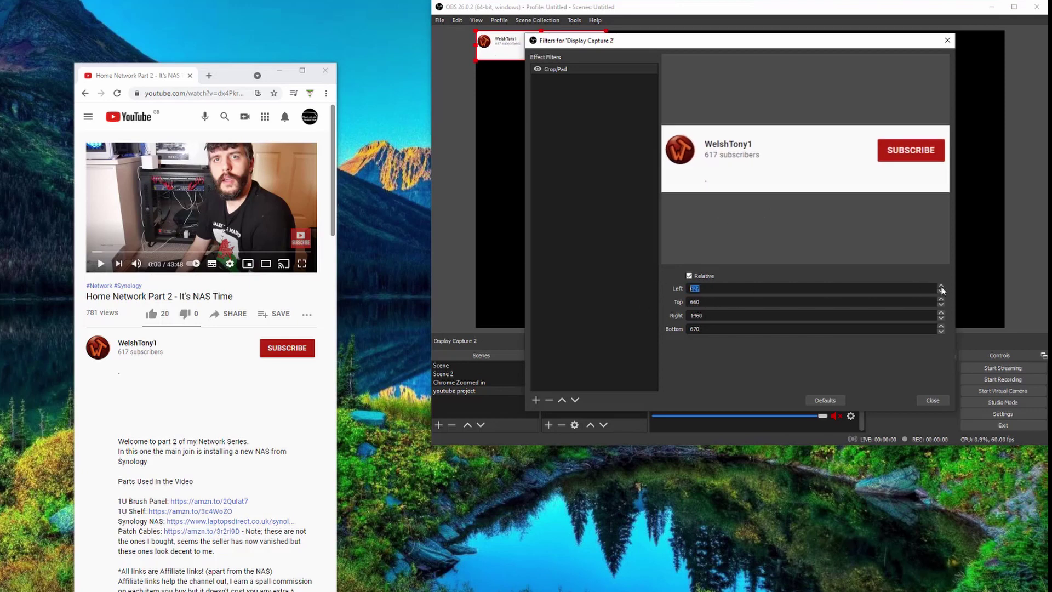
pyautogui.scroll(3, 941, 290)
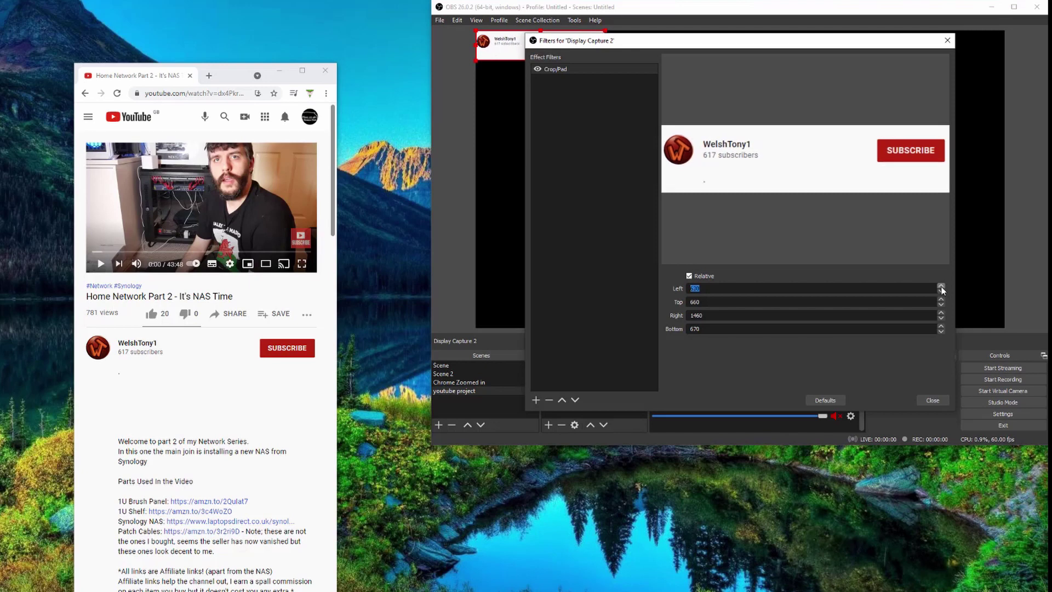
pyautogui.scroll(-5, 945, 291)
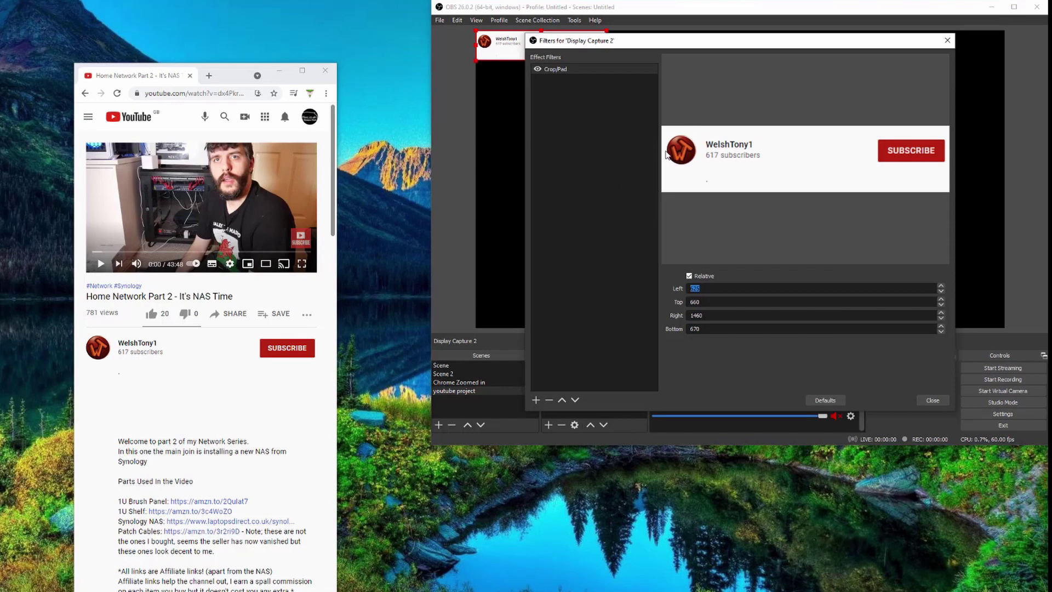
pyautogui.click(727, 300)
pyautogui.click(933, 401)
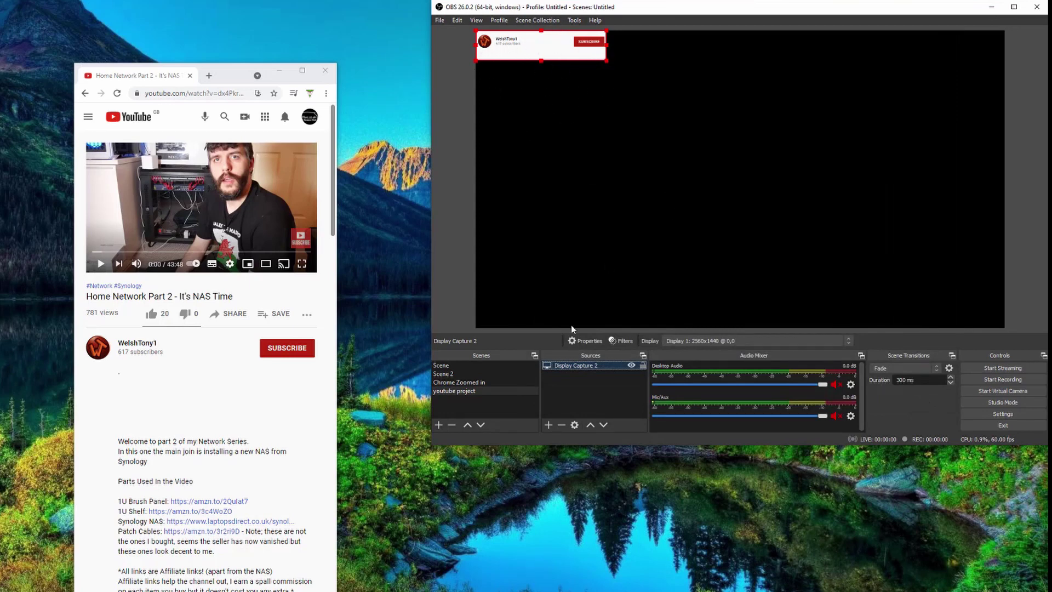
# - Resize the base and output resolutions to the source size of the cropped display capture
pyautogui.rightClick(589, 371)
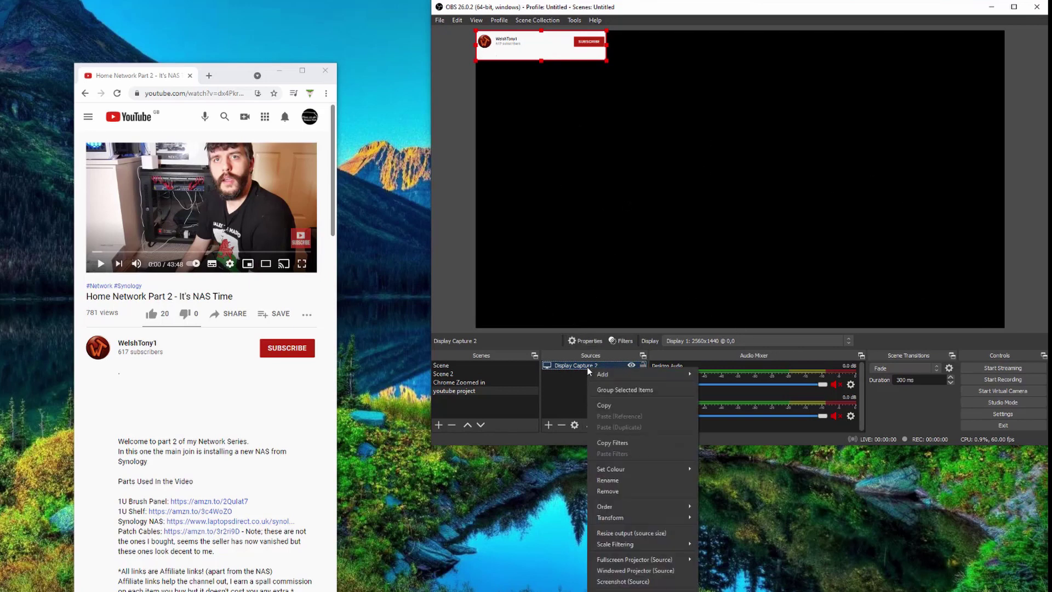
pyautogui.click(663, 534)
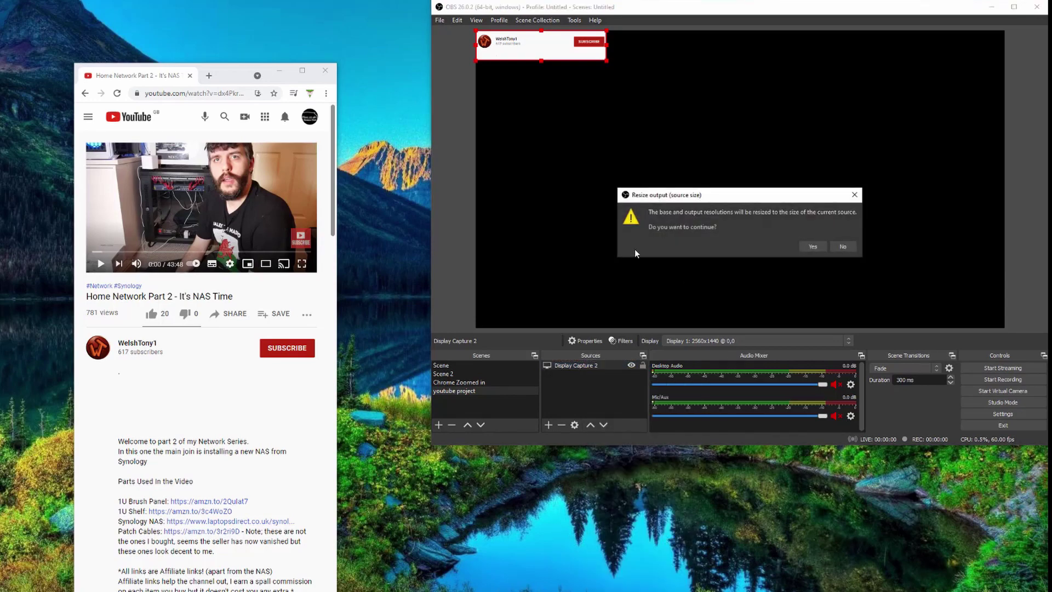
pyautogui.click(812, 247)
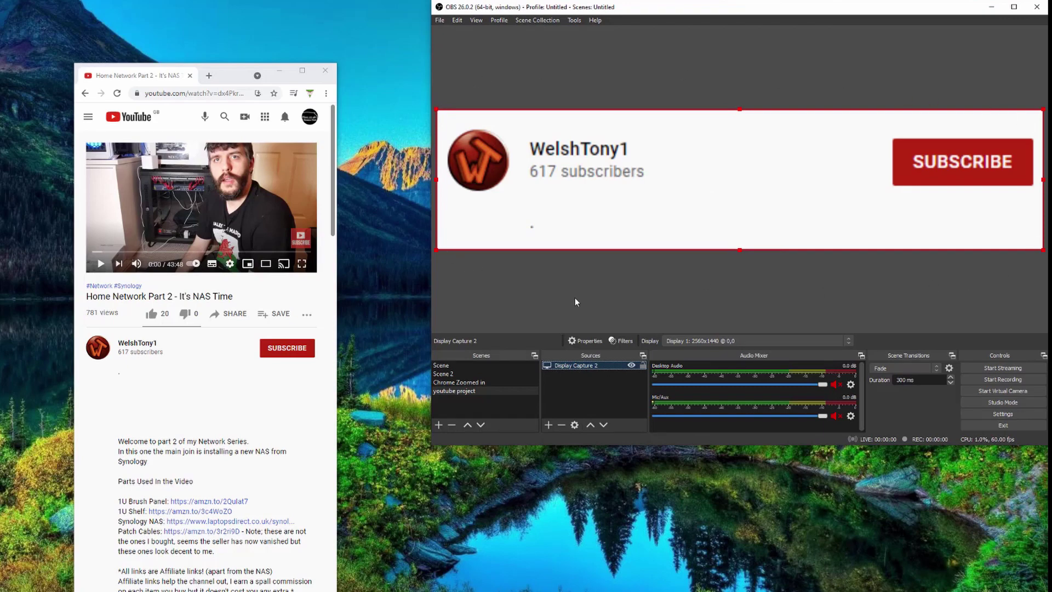
# - Check the base canvas and output resolutions in the video settings
pyautogui.click(1022, 419)
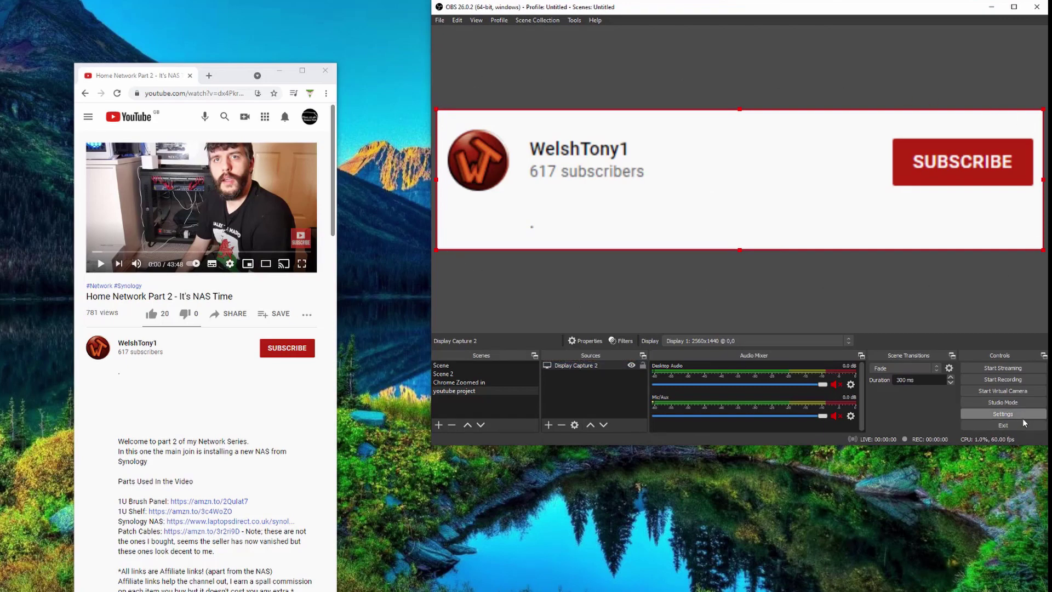
pyautogui.click(529, 158)
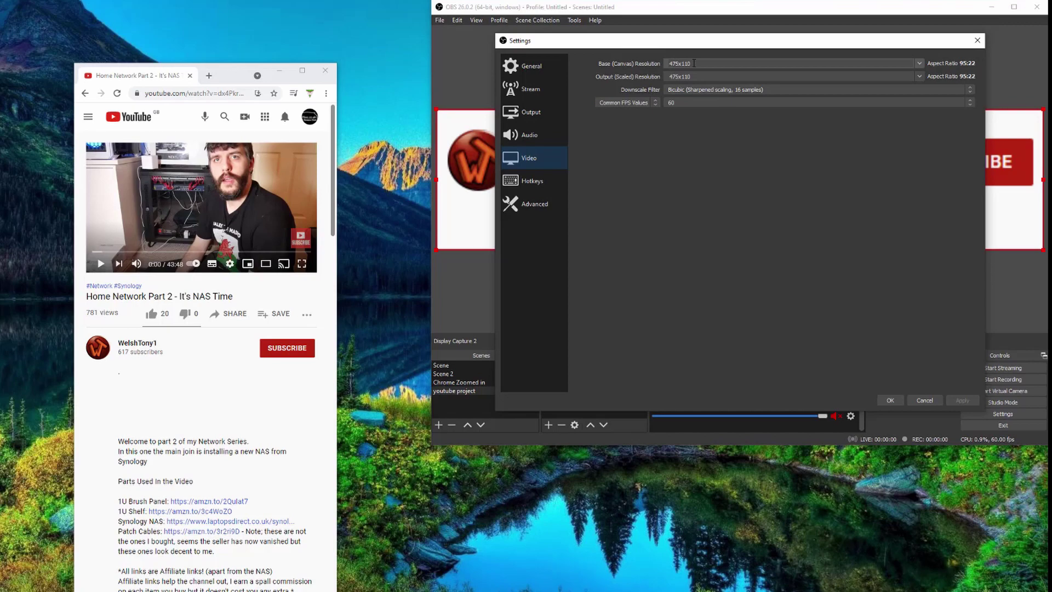
pyautogui.click(902, 404)
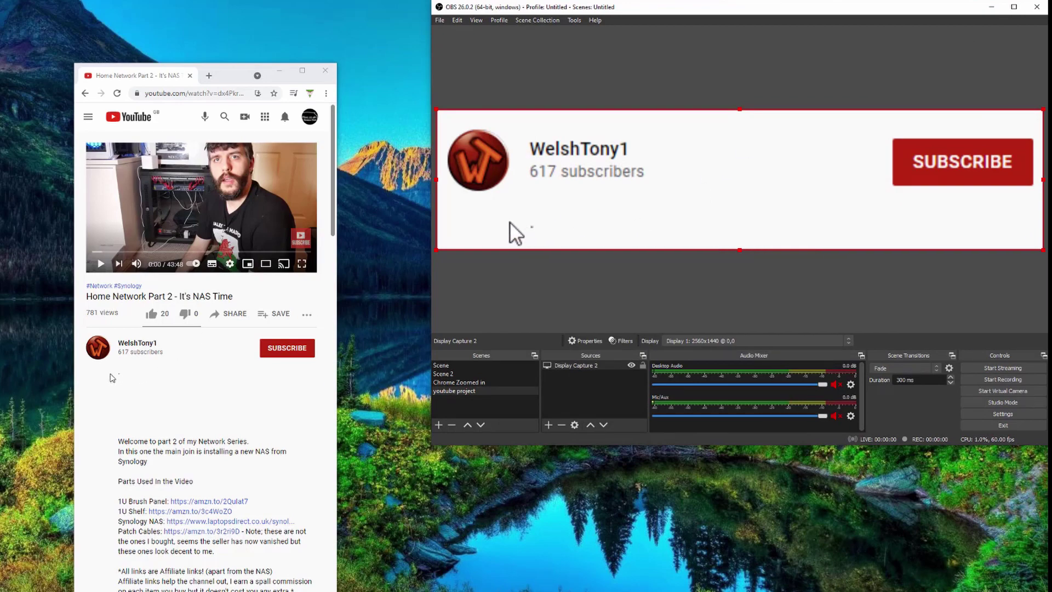
# - Add a new image source to the youtube project scene, using the Capture image from the Desktop
pyautogui.click(562, 425)
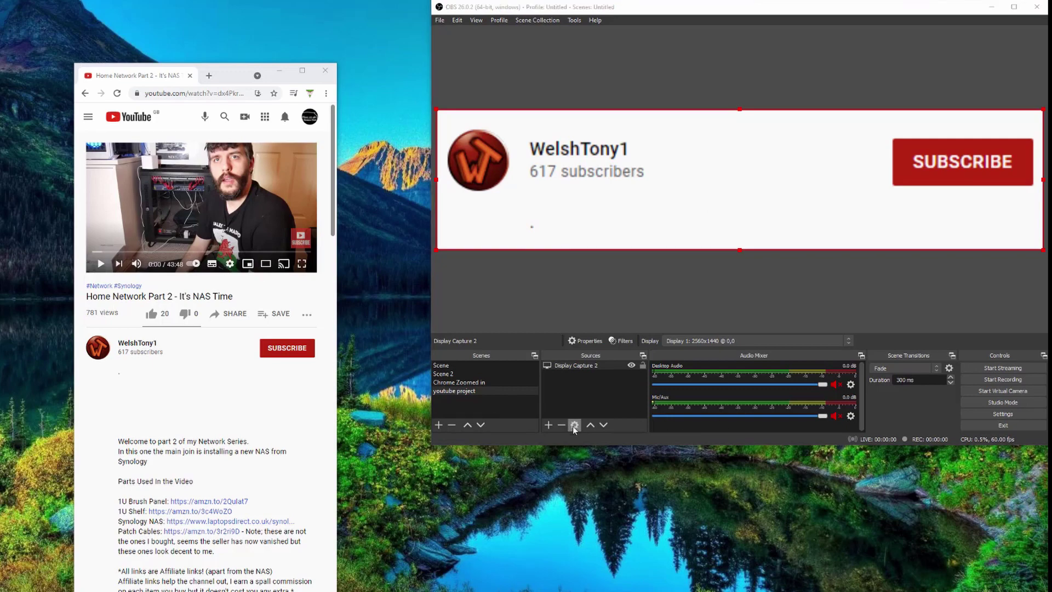
pyautogui.click(547, 428)
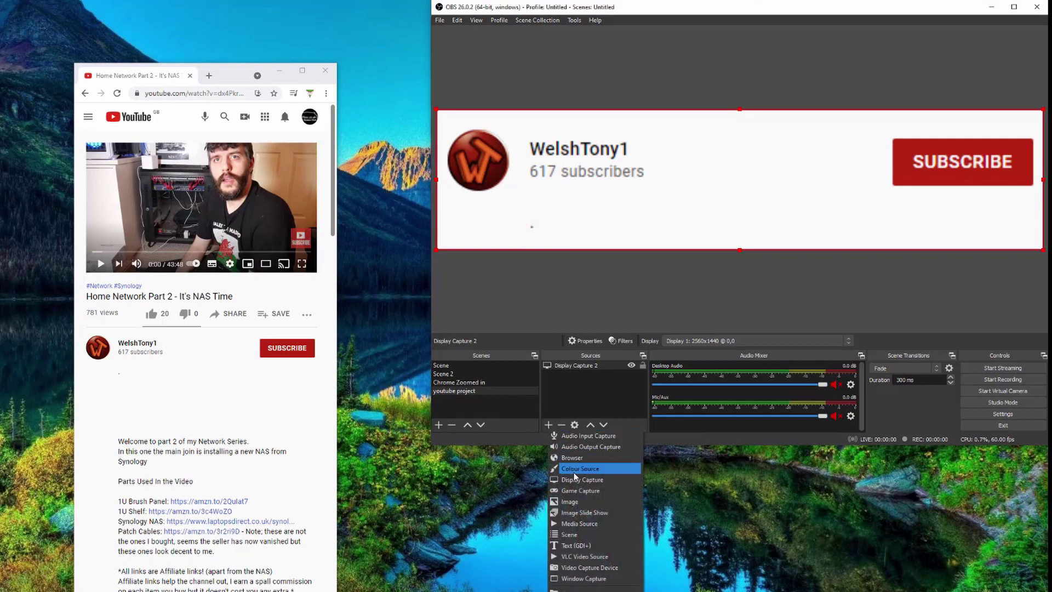
pyautogui.click(582, 502)
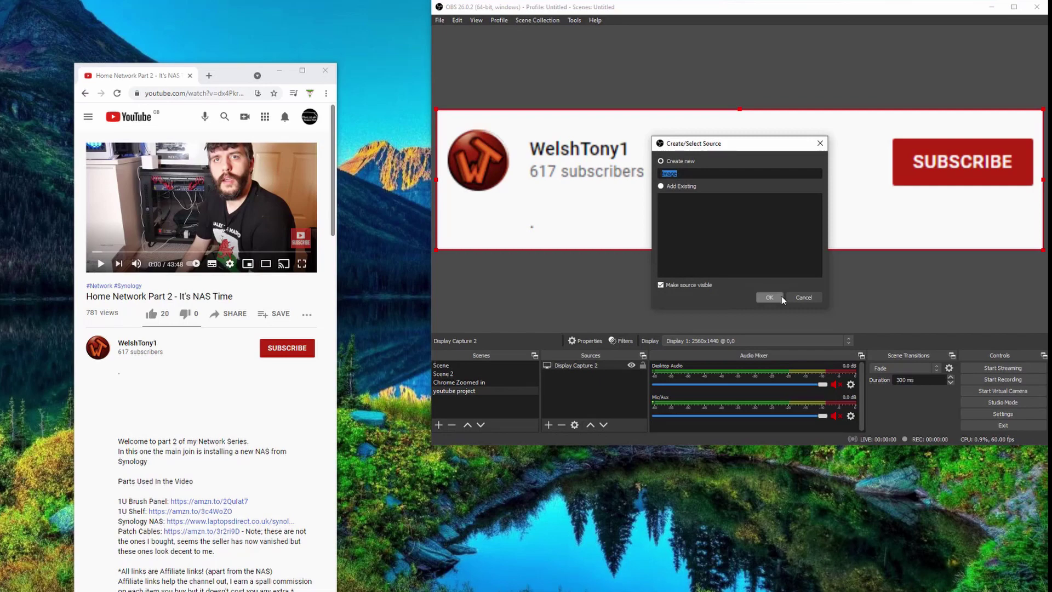
pyautogui.click(770, 298)
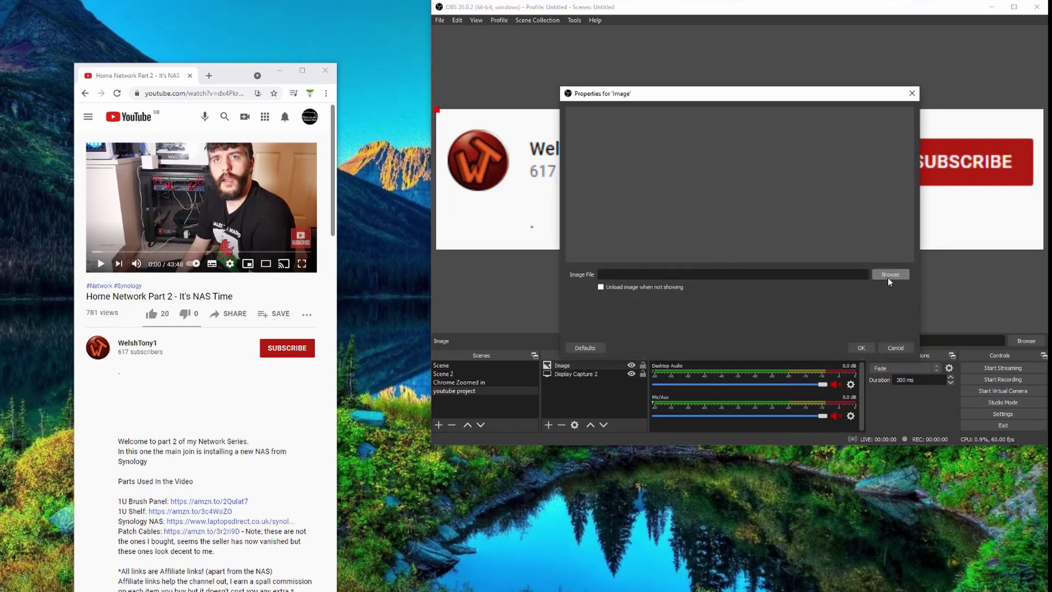
pyautogui.click(889, 275)
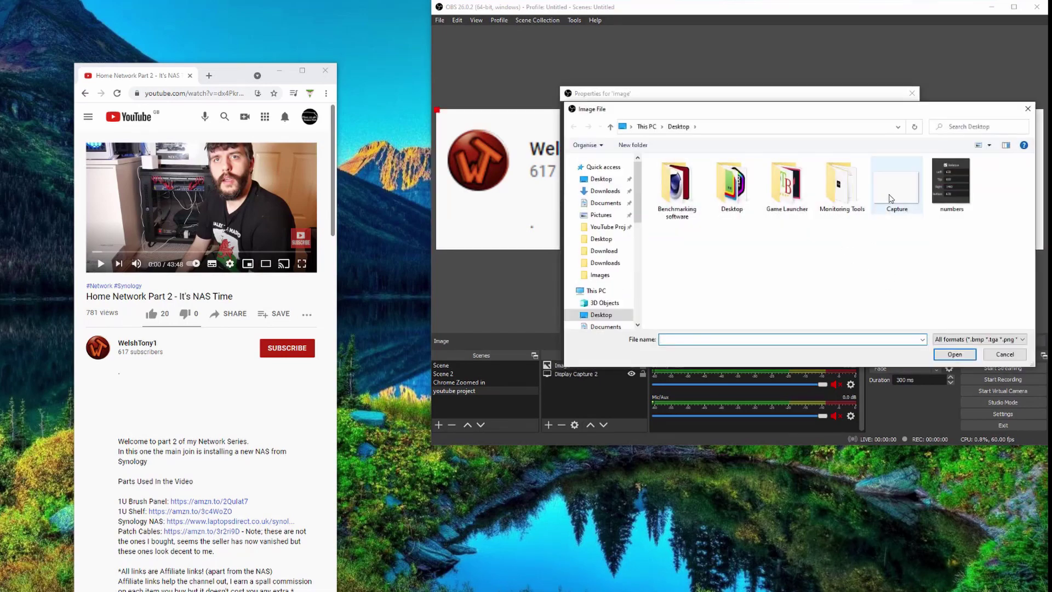
pyautogui.click(890, 198)
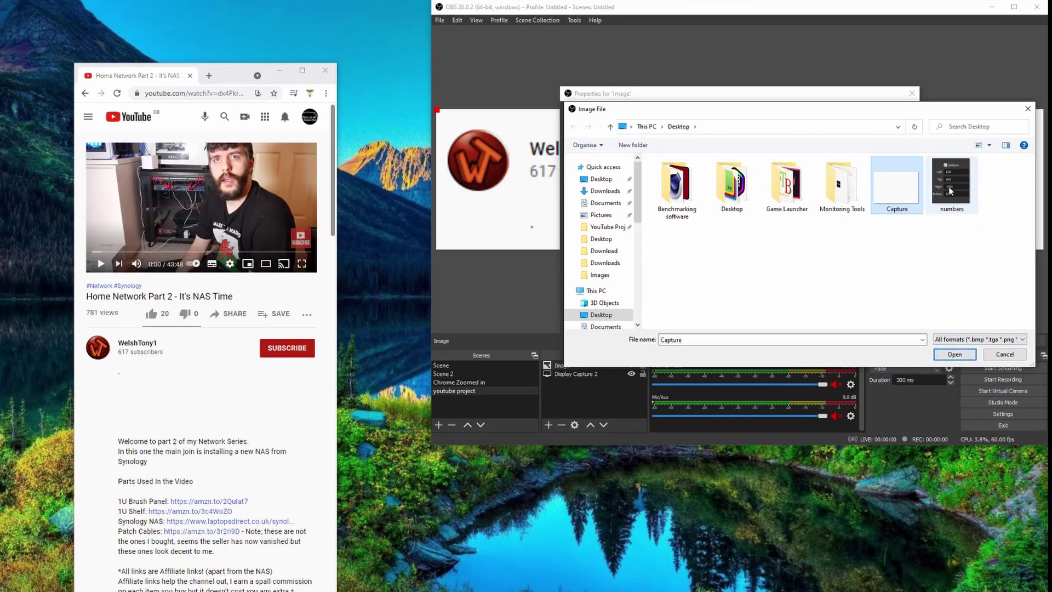
pyautogui.click(956, 354)
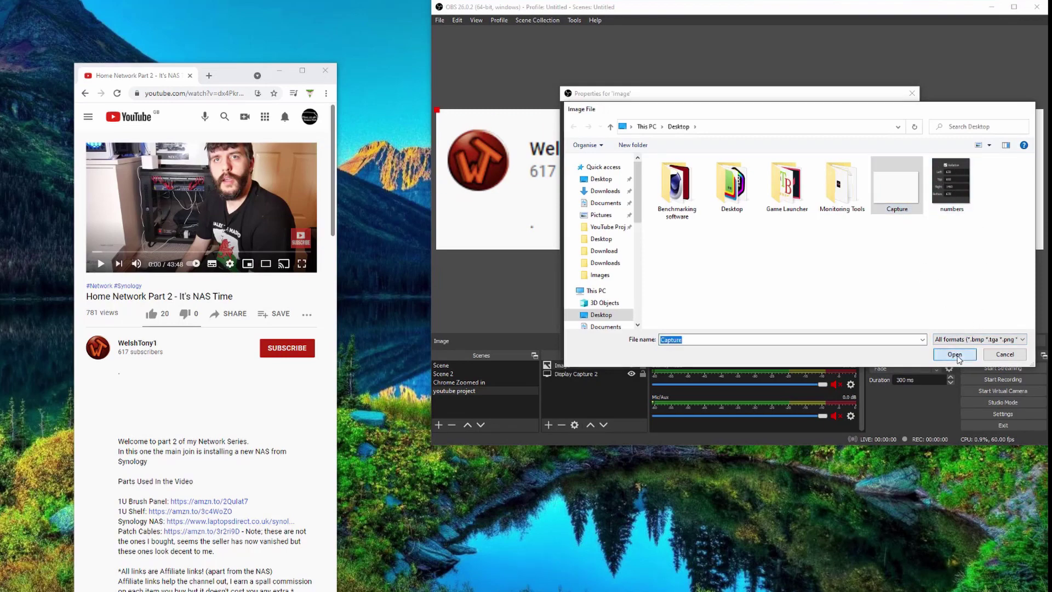
# - Place the image source over the stray dot below the subscriber count and accept its properties
pyautogui.moveTo(512, 163); pyautogui.dragTo(533, 225)
pyautogui.click(861, 348)
pyautogui.click(591, 228)
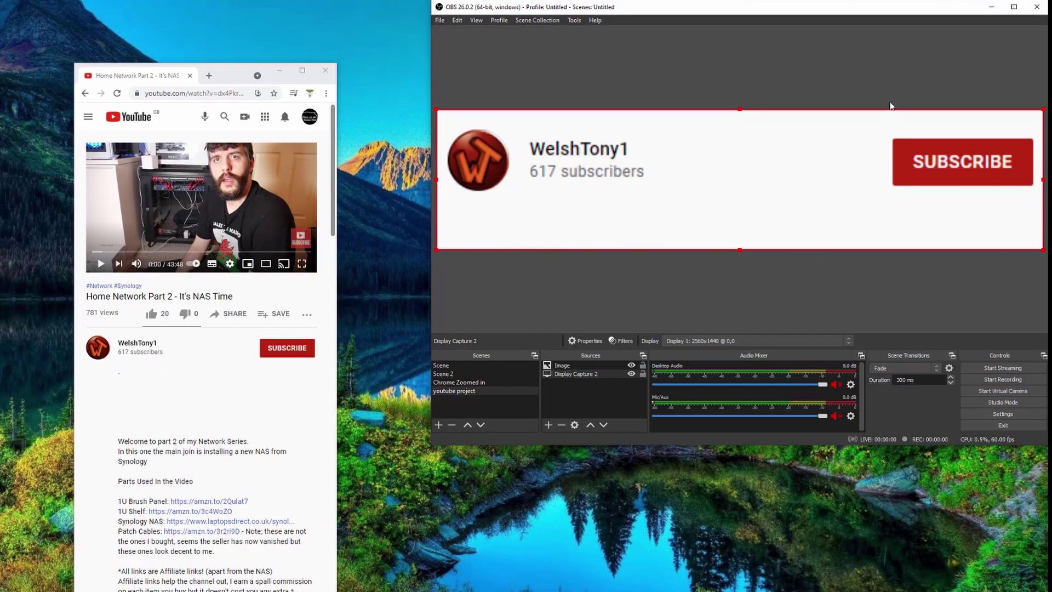
pyautogui.moveTo(868, 12); pyautogui.dragTo(860, 12)
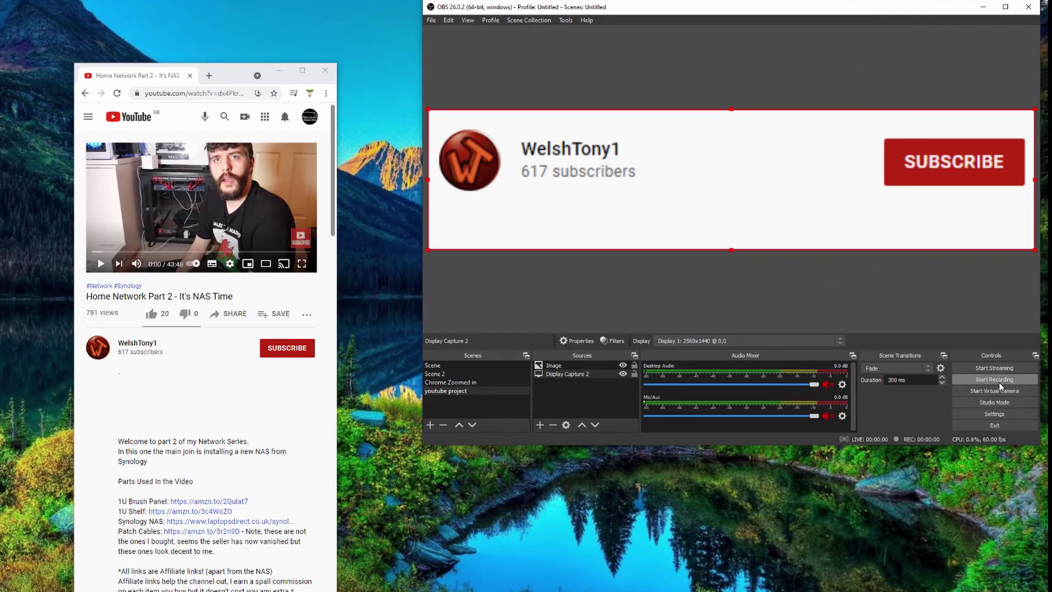
# - In the output settings, set the recording quality to Indistinguishable Quality, Large File Size after trying the High Quality and Lossless options
pyautogui.click(994, 414)
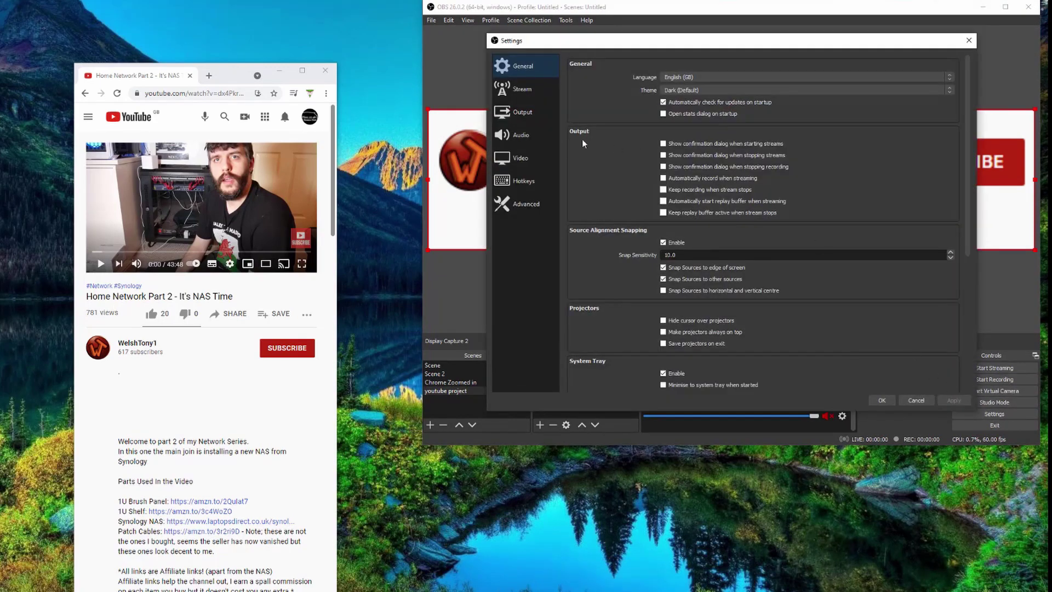
pyautogui.click(528, 112)
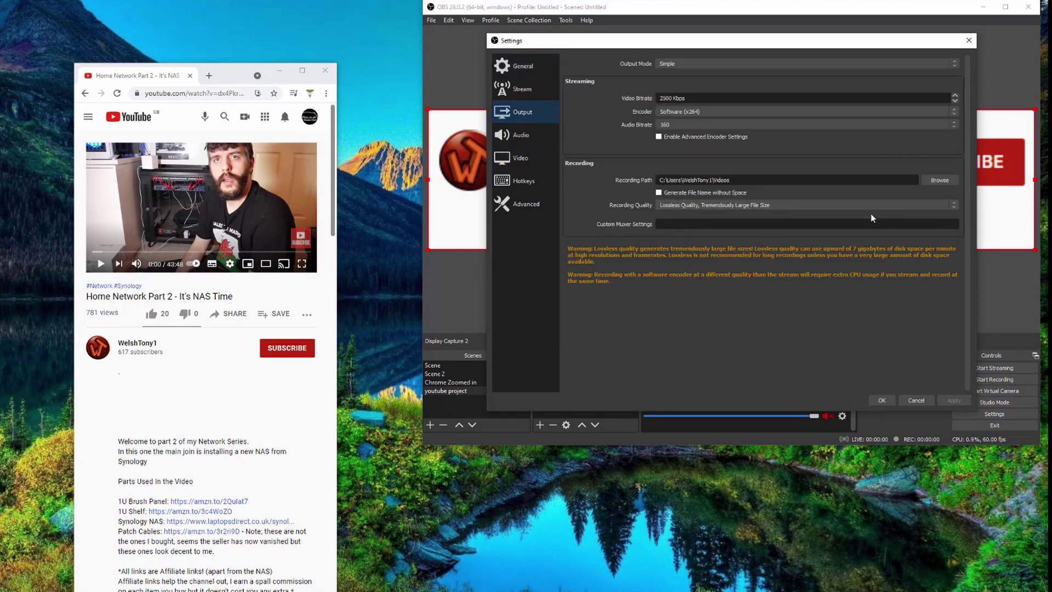
pyautogui.click(797, 205)
pyautogui.click(769, 219)
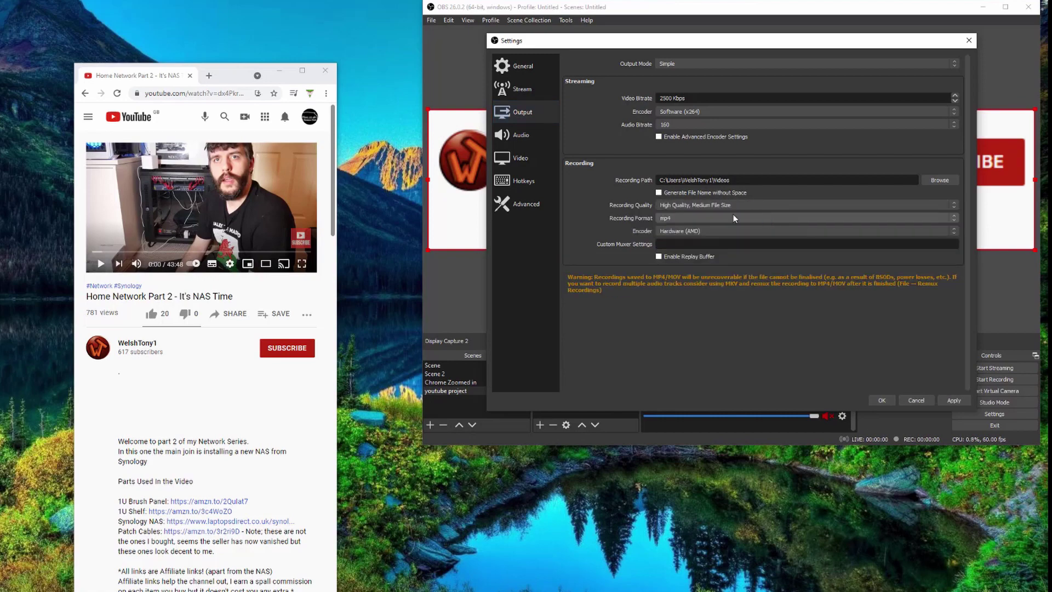
pyautogui.click(748, 204)
pyautogui.click(739, 233)
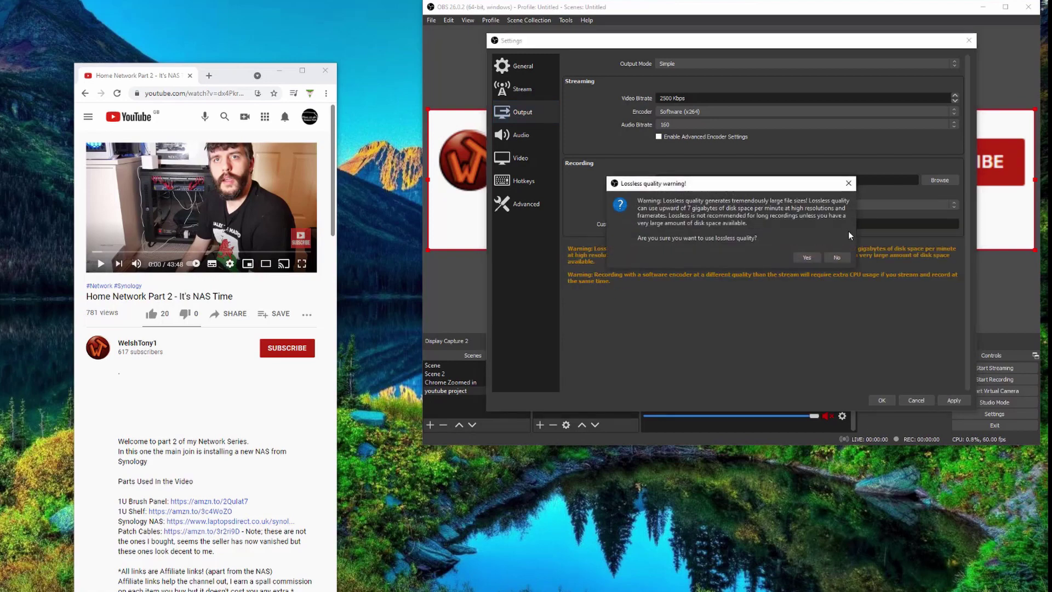
pyautogui.click(804, 257)
pyautogui.click(788, 205)
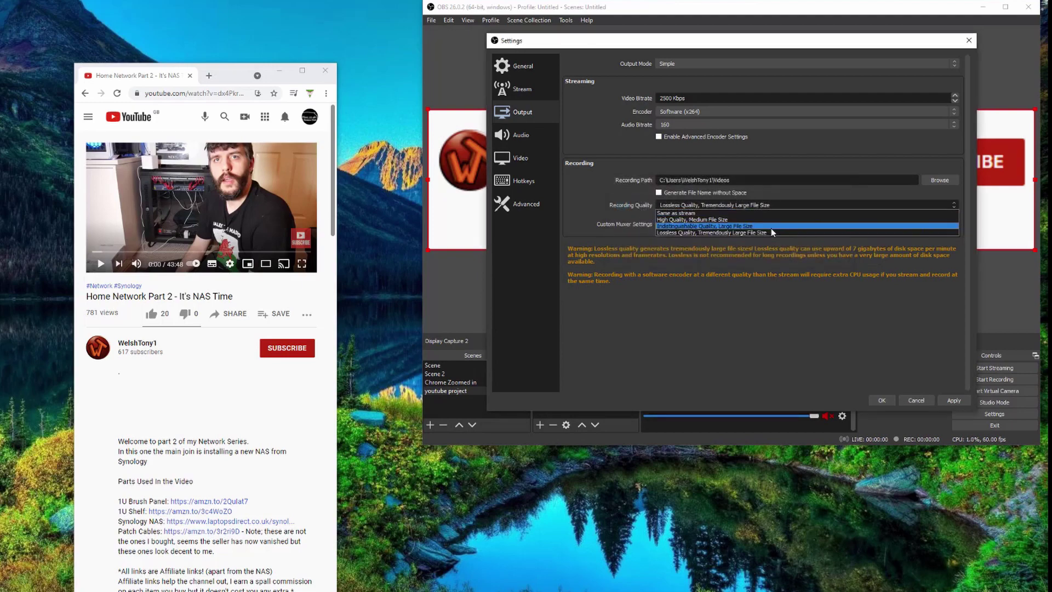
pyautogui.click(771, 228)
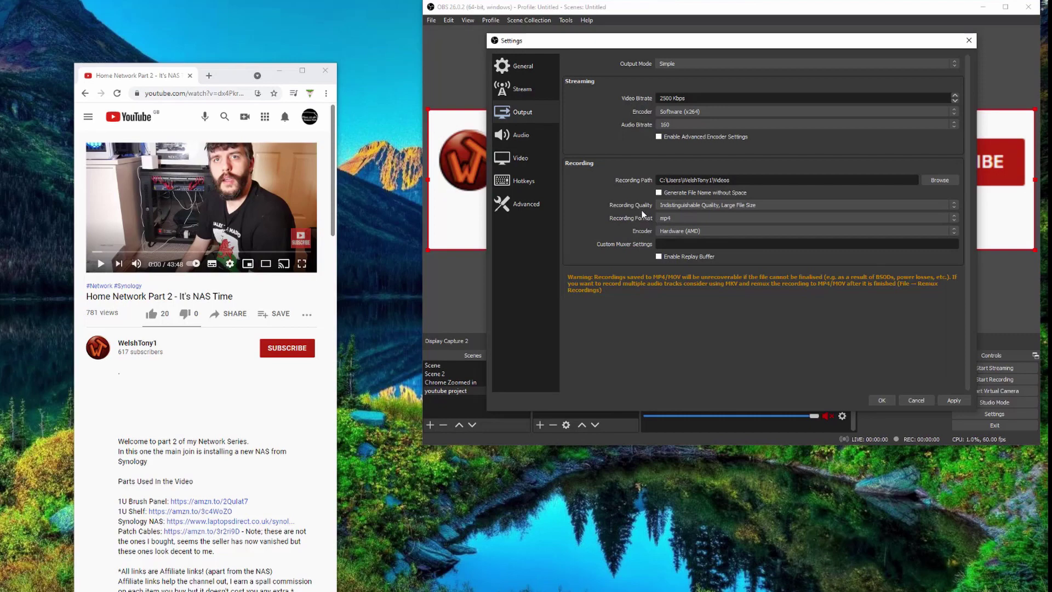
# - Try the High Quality, Medium File Size recording option, and return to Indistinguishable Quality, Large File Size
pyautogui.click(707, 206)
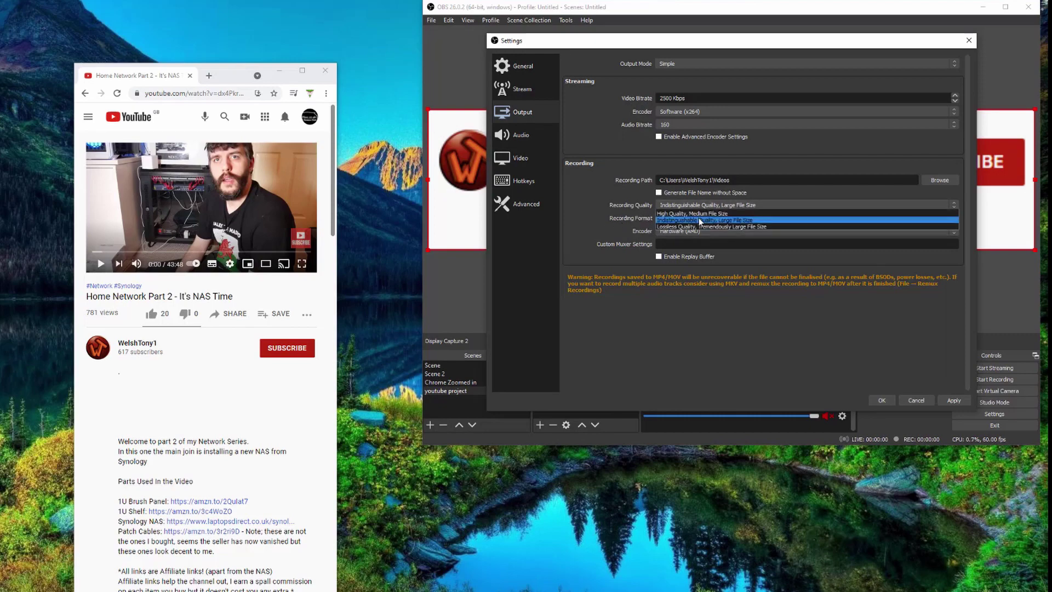
pyautogui.click(685, 225)
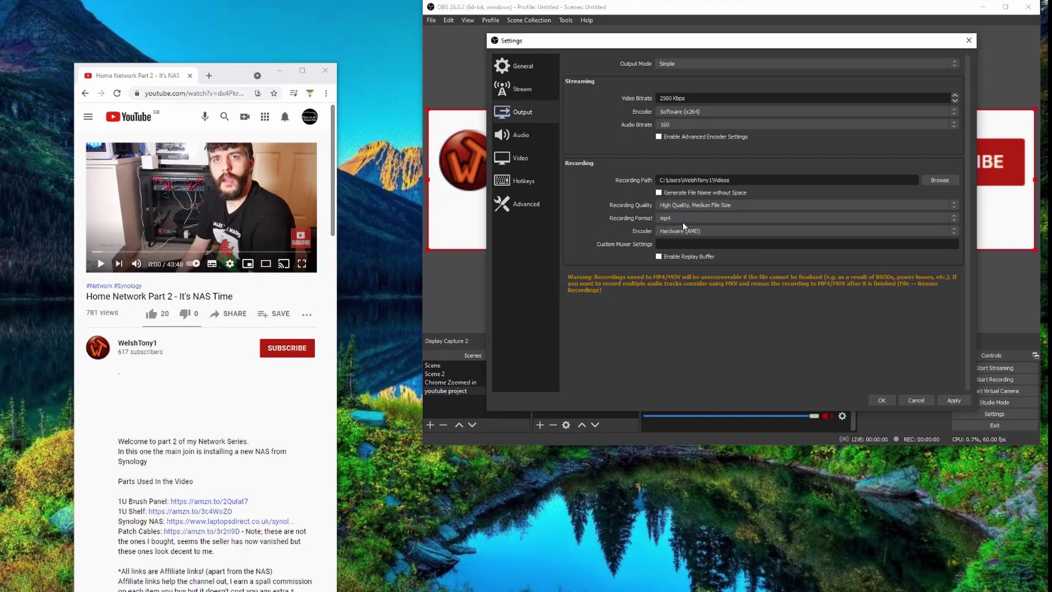
pyautogui.click(716, 205)
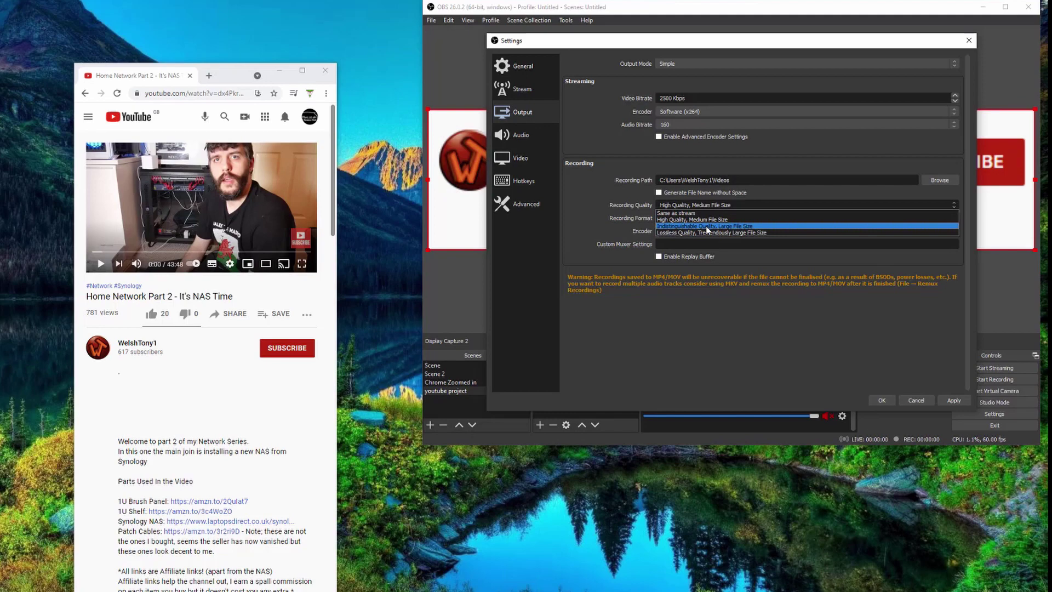
pyautogui.click(707, 227)
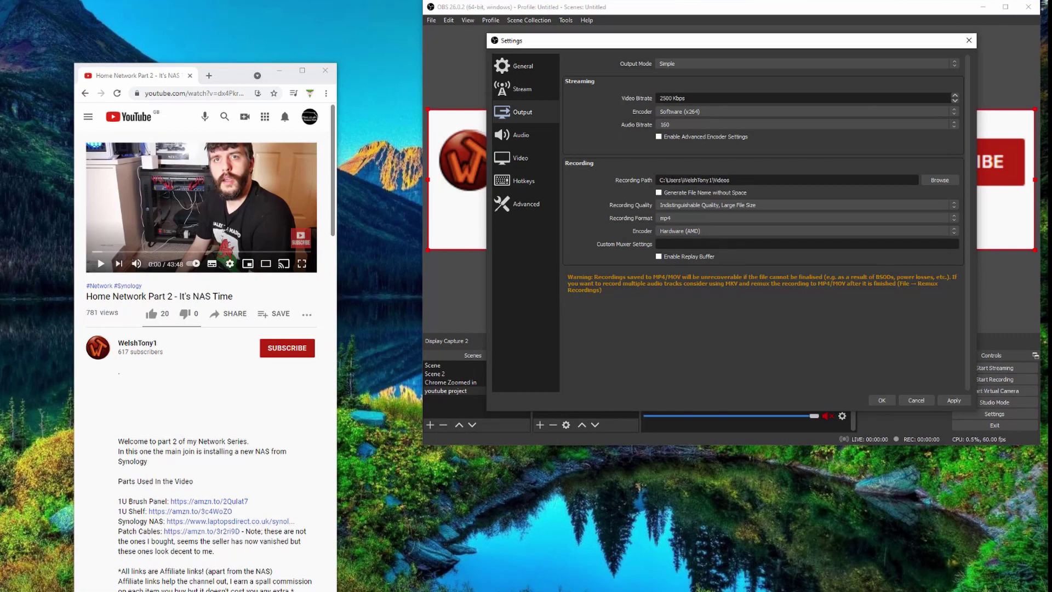
# - Apply the output settings, close the settings window and start recording the subscribe bar
pyautogui.click(954, 401)
pyautogui.click(886, 403)
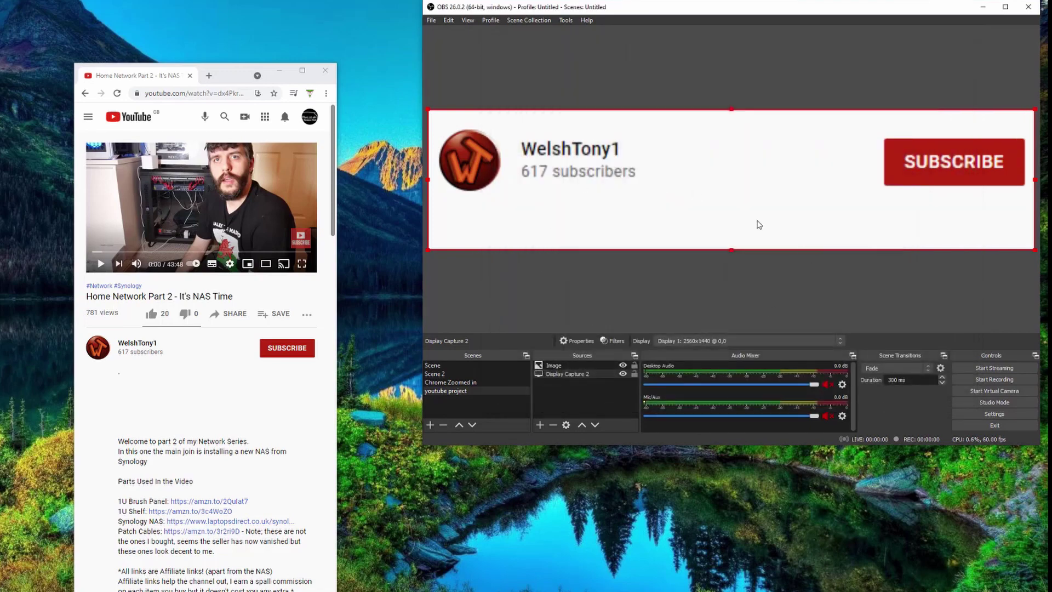
pyautogui.click(988, 383)
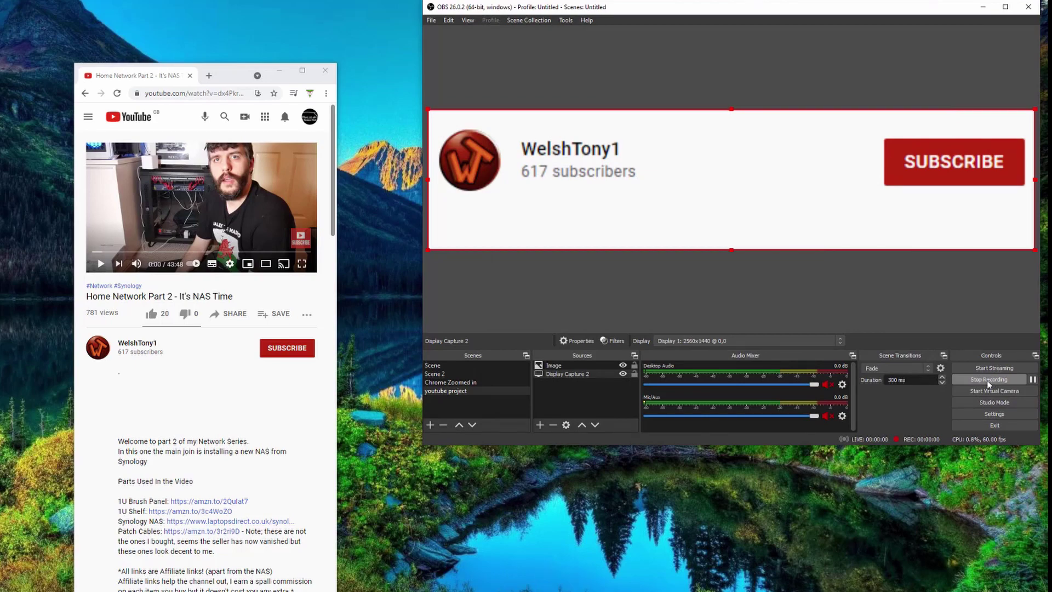
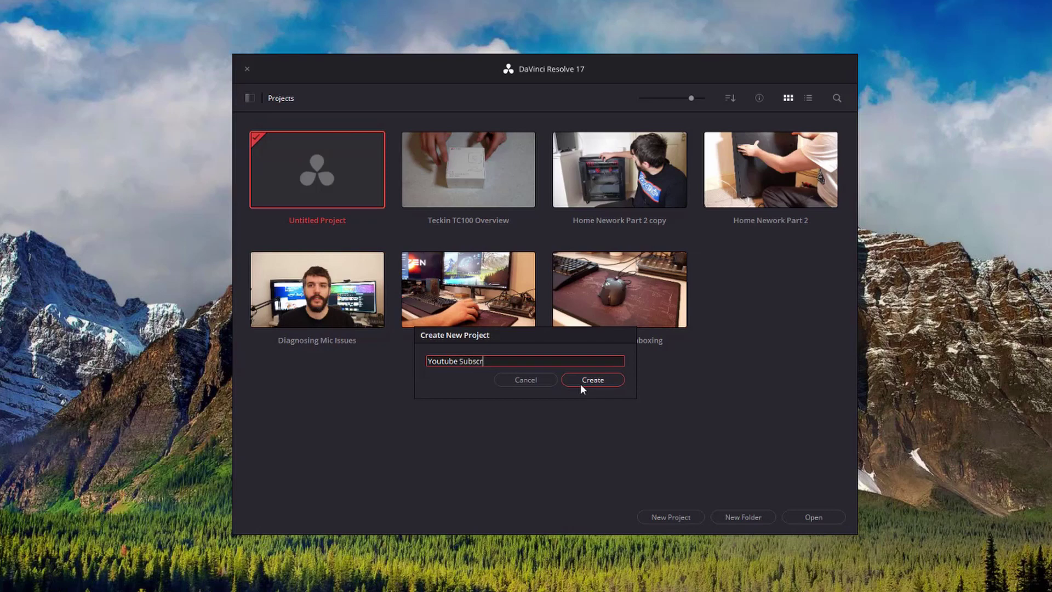
# - In DaVinci Resolve, finish naming the new project Youtube Subscribe Button and create it
pyautogui.write('ton')
pyautogui.click(593, 380)
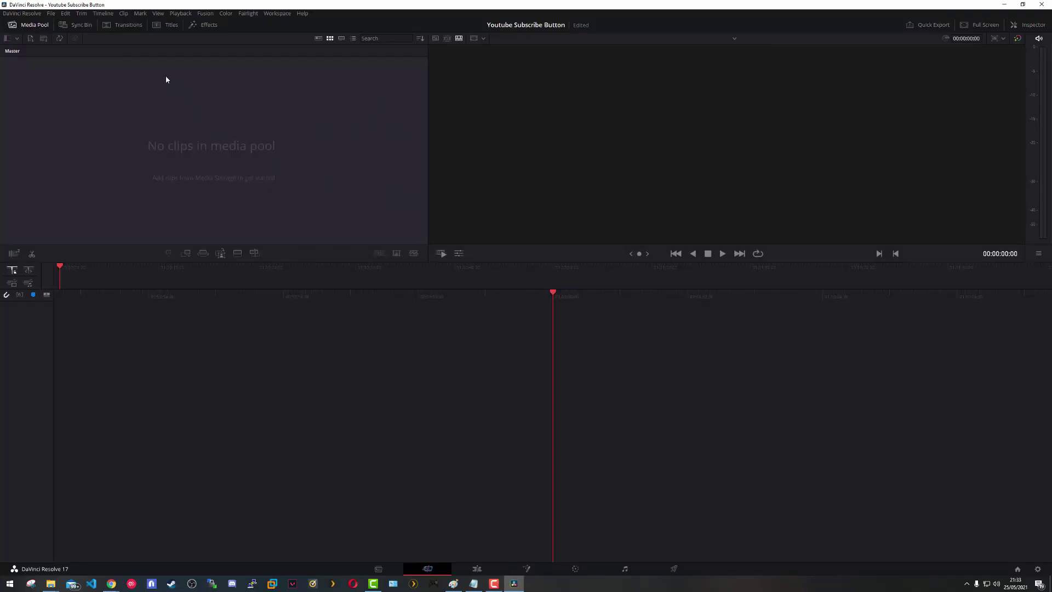
pyautogui.click(51, 13)
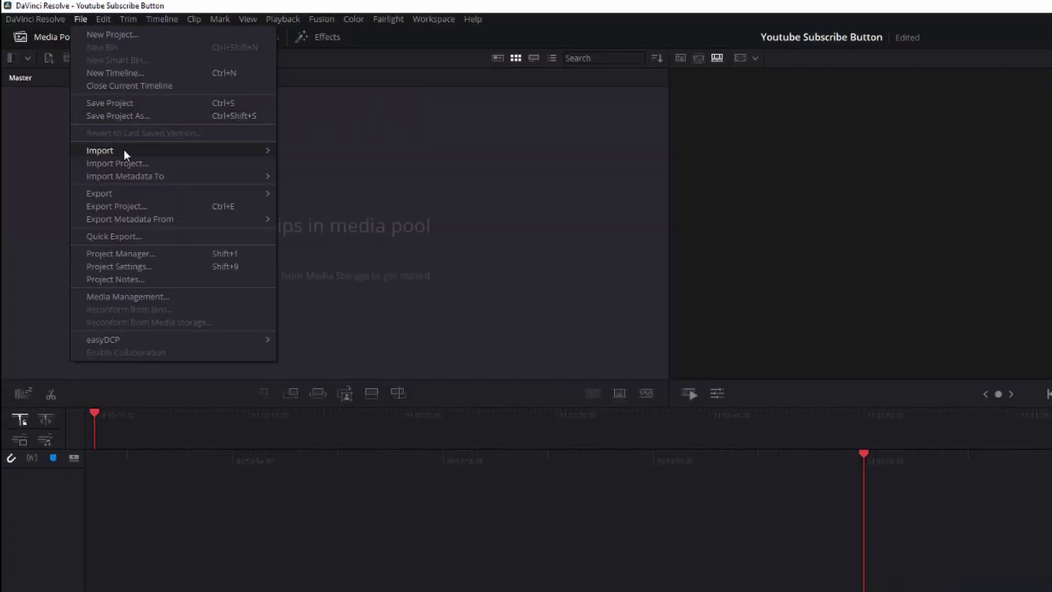
pyautogui.moveTo(125, 152)
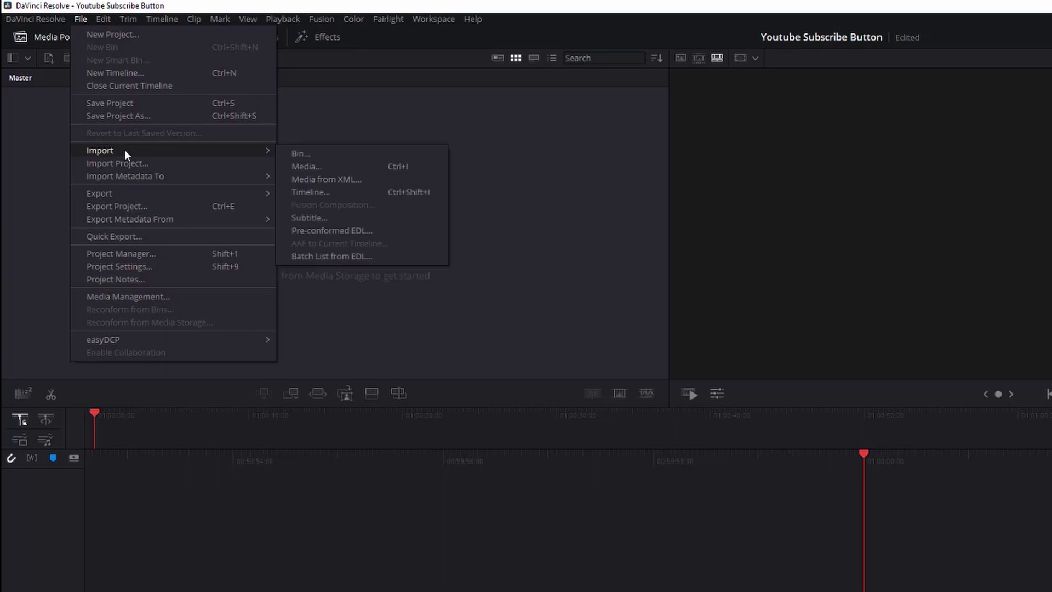
pyautogui.click(339, 167)
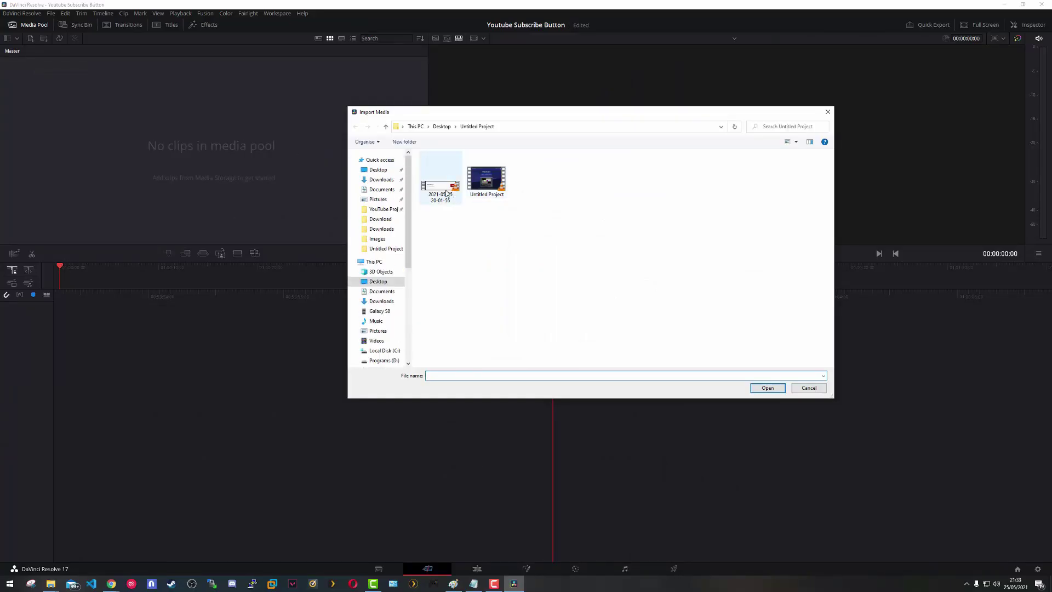
pyautogui.click(447, 194)
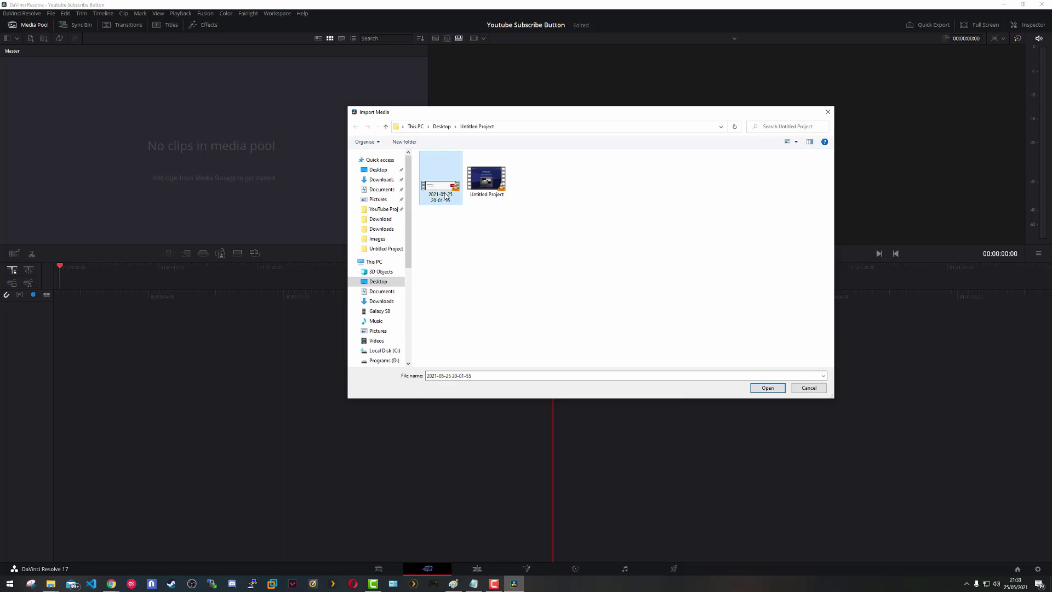
pyautogui.click(768, 387)
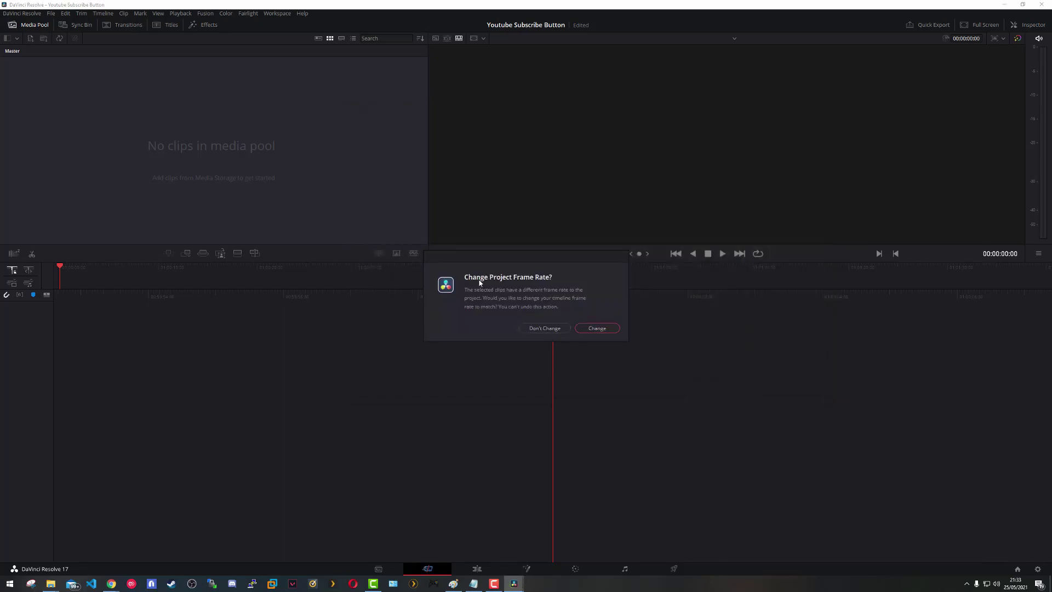
pyautogui.click(545, 329)
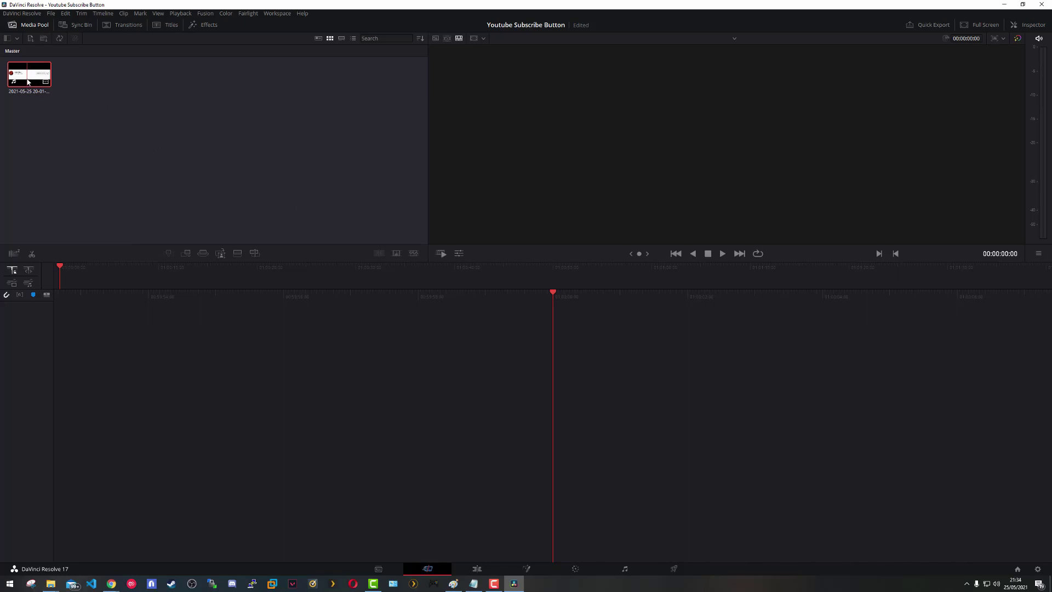
# - Place the imported recording on a new timeline and switch to the Edit page
pyautogui.moveTo(28, 81); pyautogui.dragTo(562, 434)
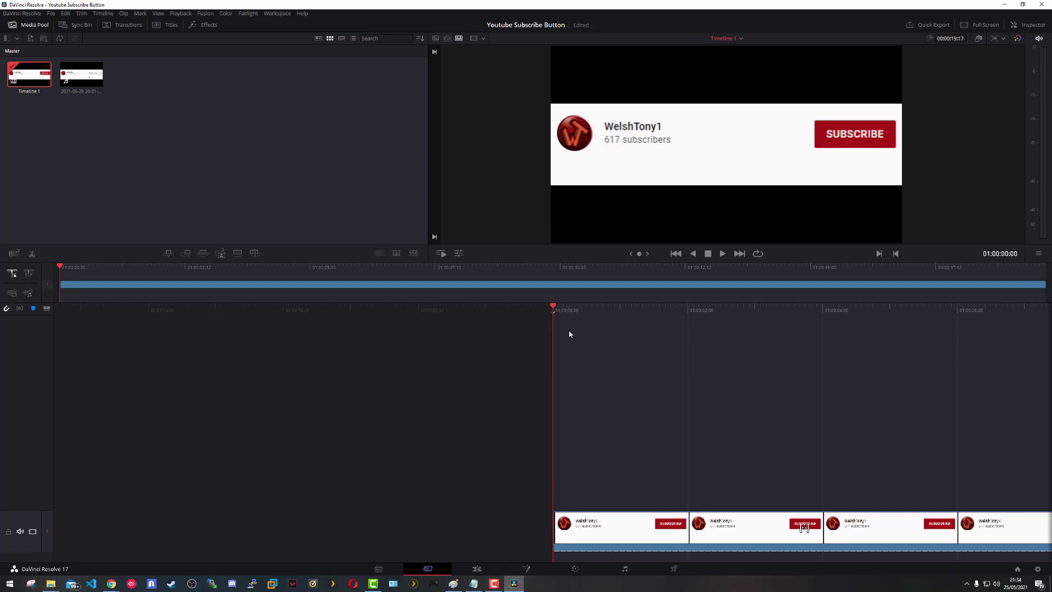
pyautogui.click(475, 571)
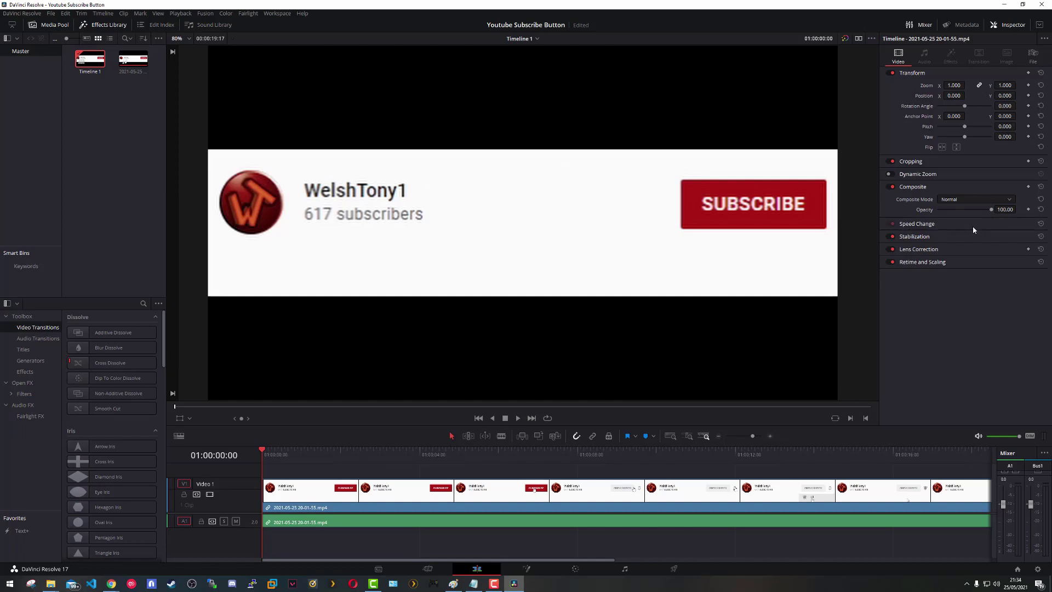
# - Separate the recording's audio from its video and remove the audio clip from the timeline
pyautogui.click(415, 520)
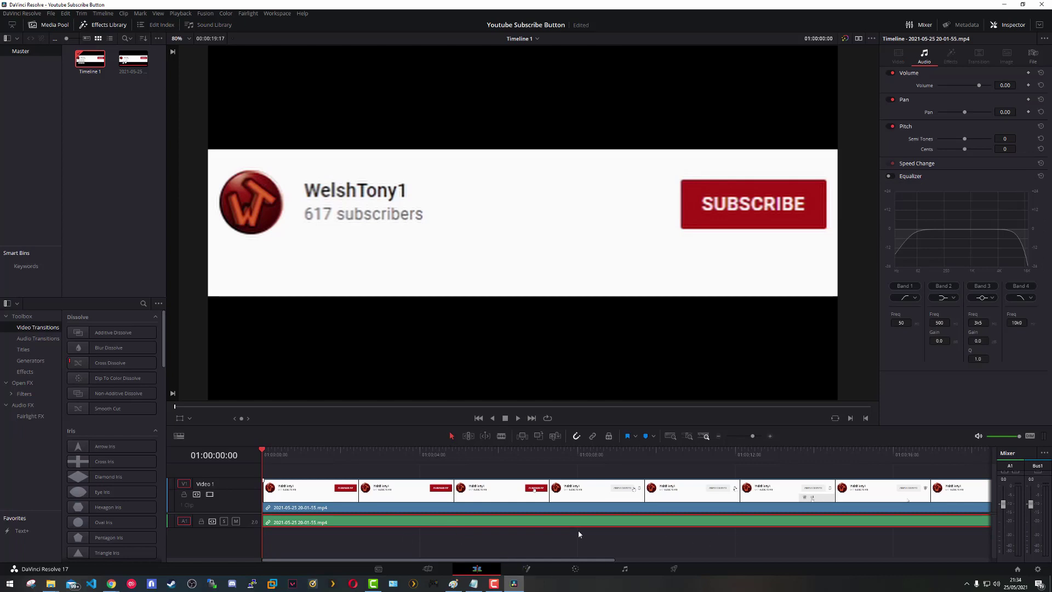
pyautogui.rightClick(171, 523)
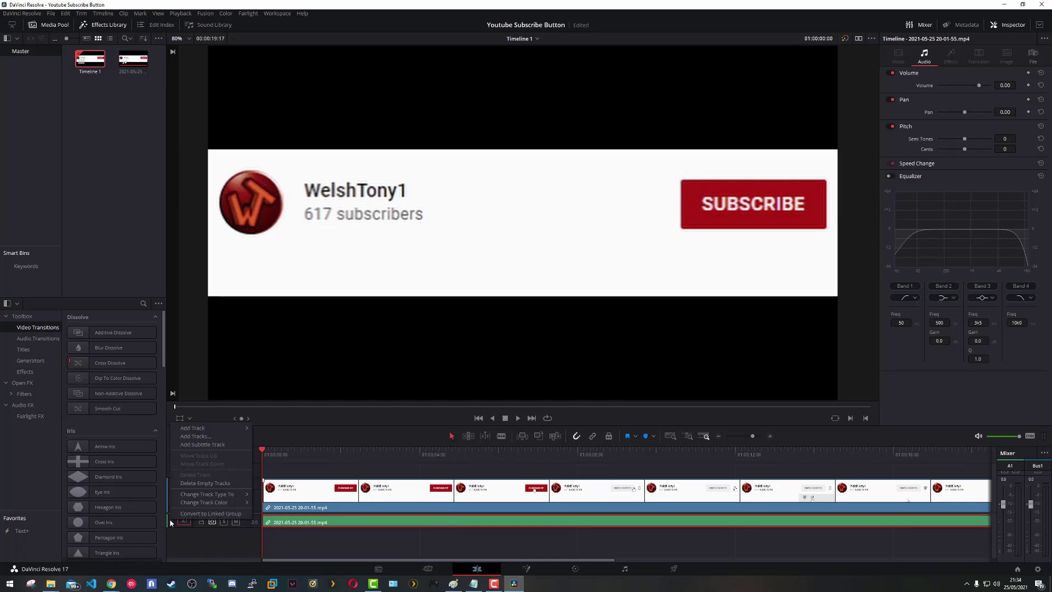
pyautogui.click(323, 524)
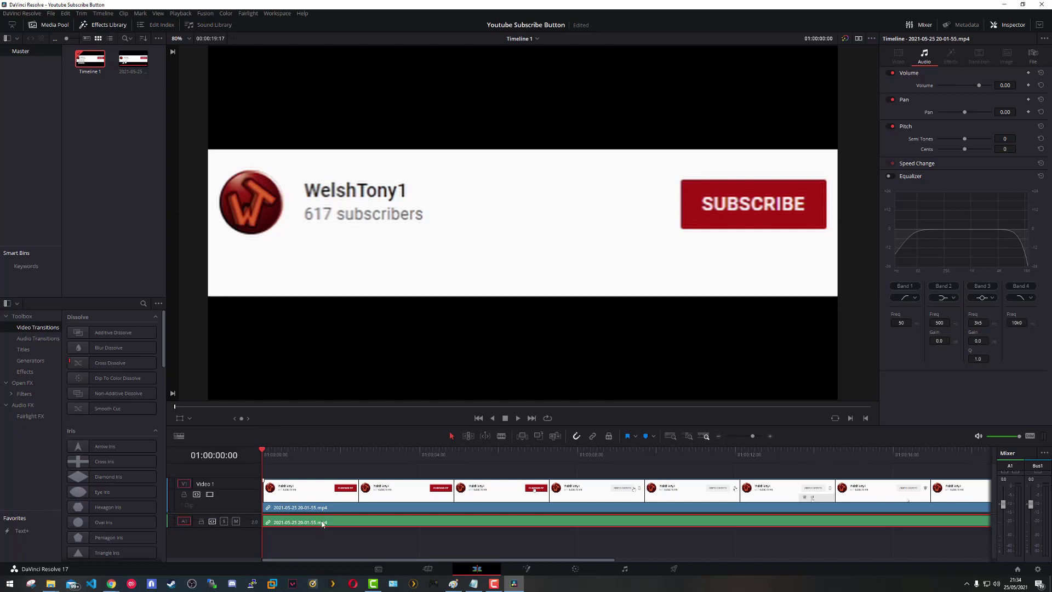
pyautogui.moveTo(337, 522); pyautogui.dragTo(814, 528)
pyautogui.rightClick(814, 527)
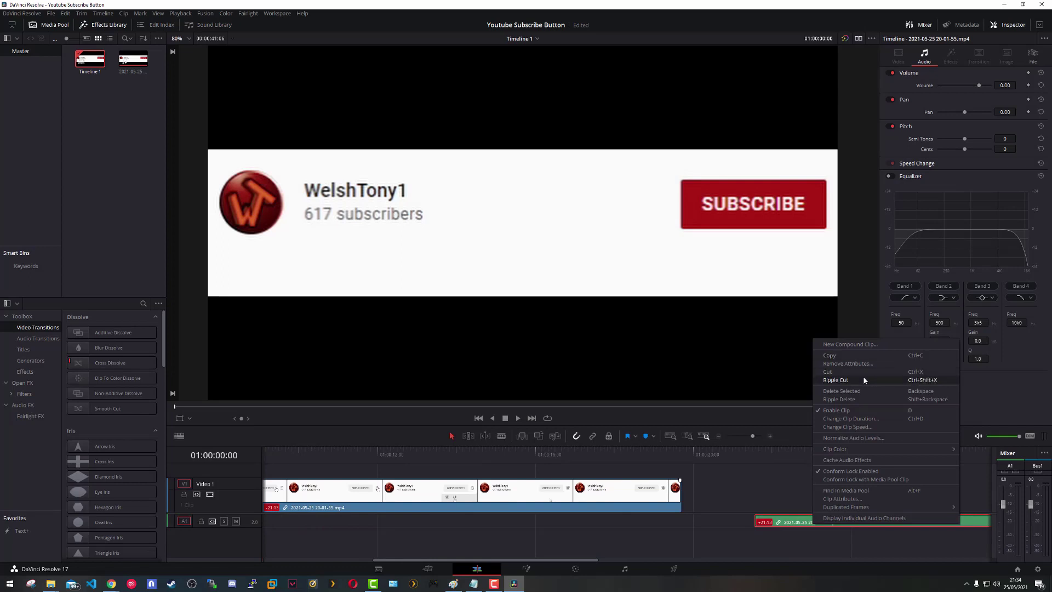
pyautogui.click(863, 376)
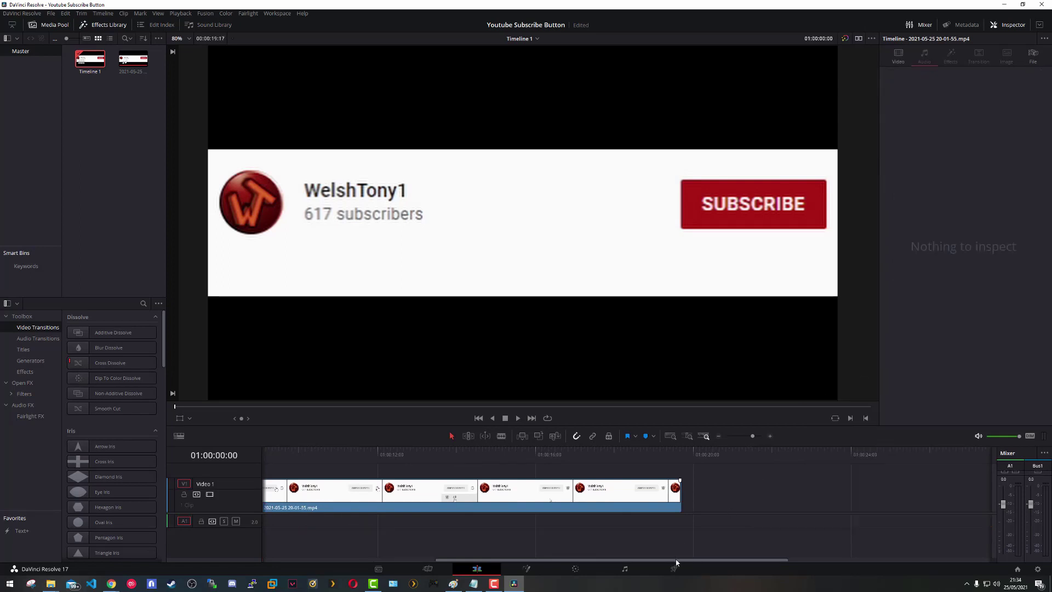
pyautogui.moveTo(676, 560); pyautogui.dragTo(363, 563)
# - Scale the video clip to a zoom of 0.490 on both axes and set its Y position to -434
pyautogui.click(320, 511)
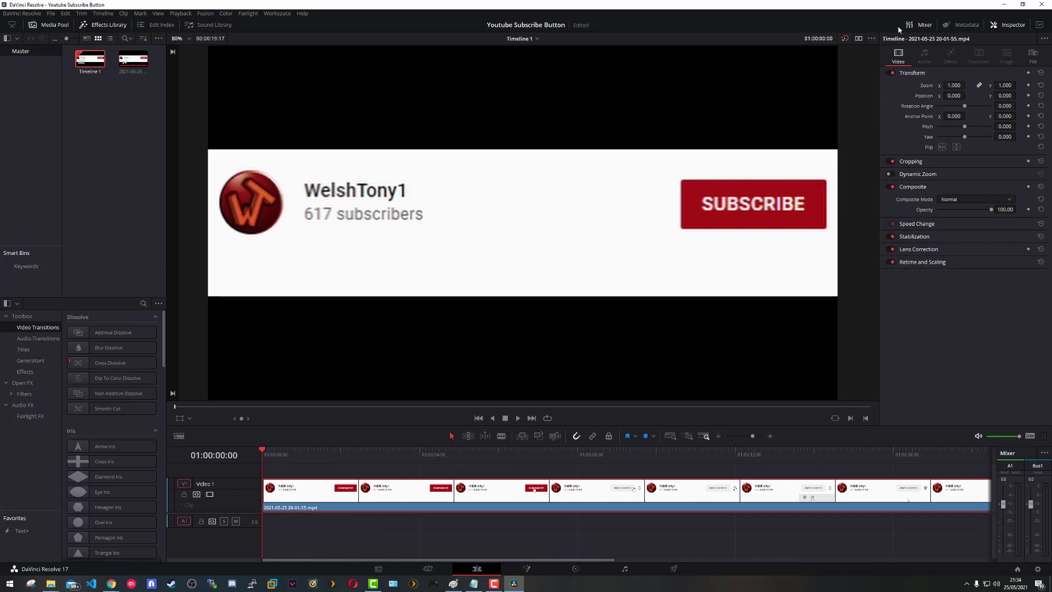
pyautogui.click(1008, 27)
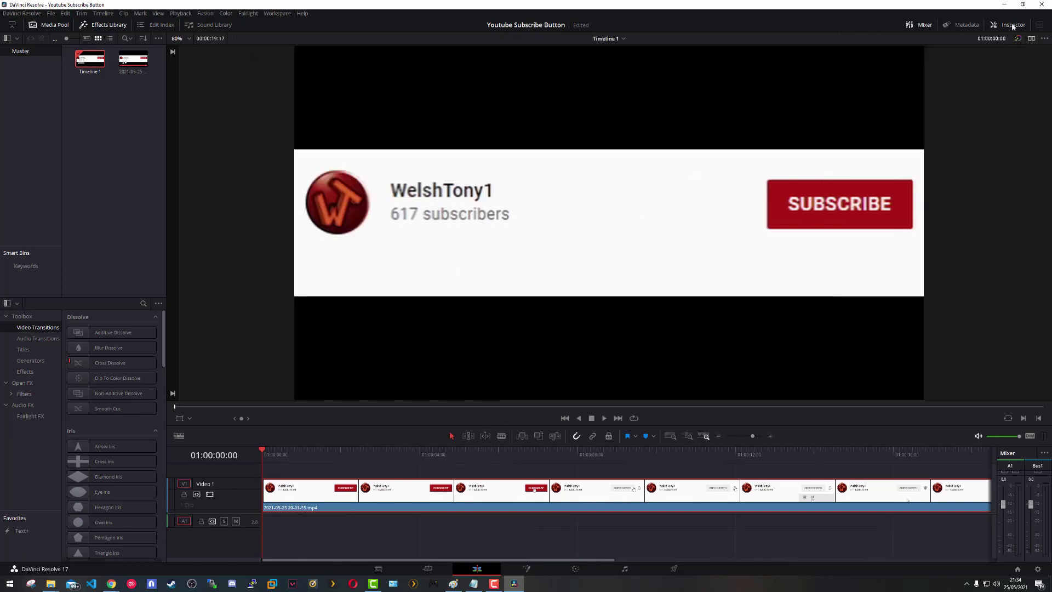
pyautogui.click(1008, 28)
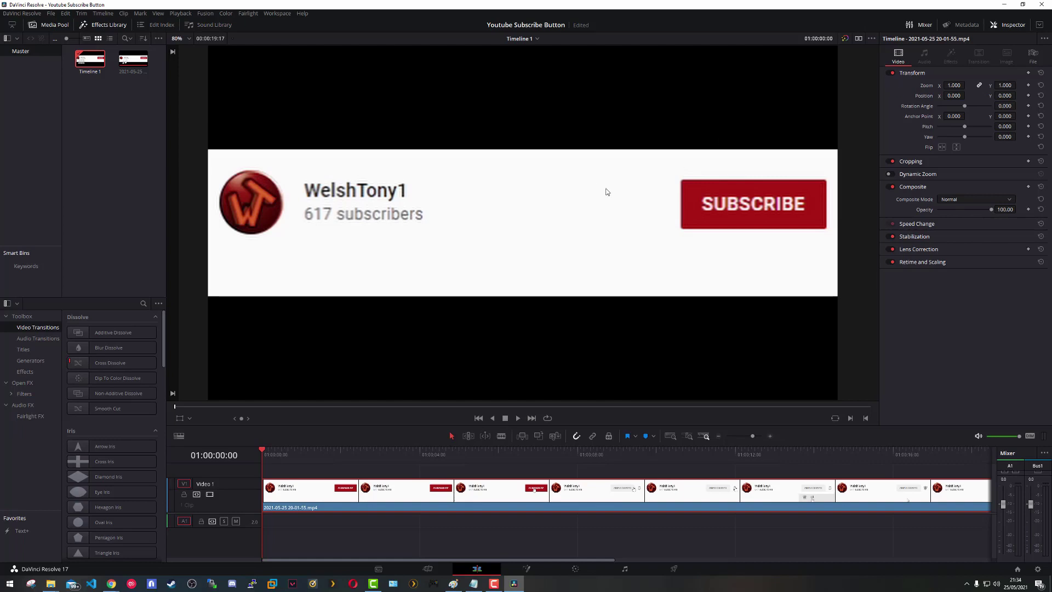
pyautogui.moveTo(955, 85); pyautogui.dragTo(971, 86)
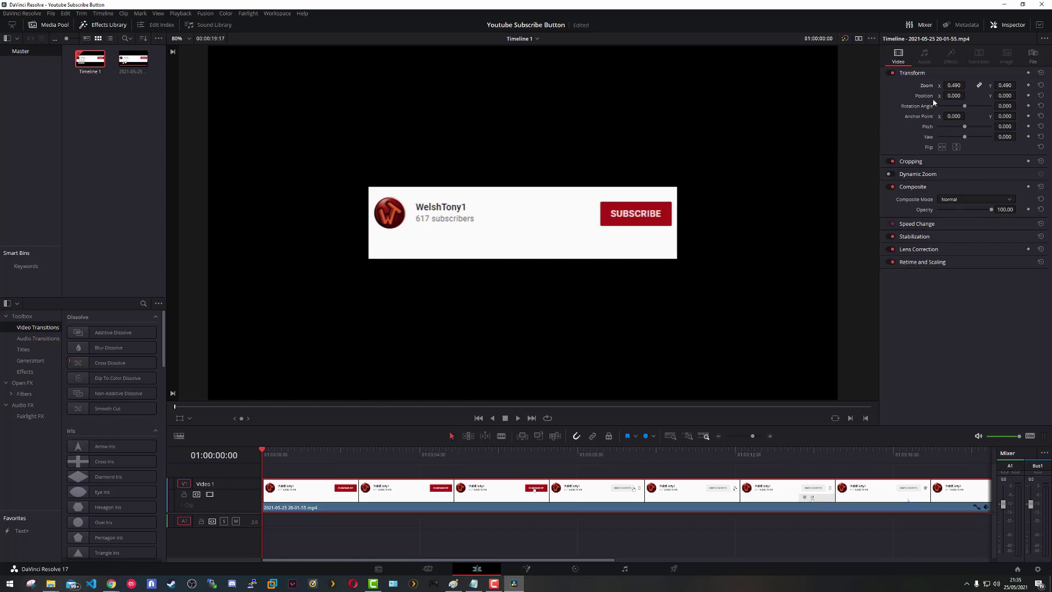
pyautogui.moveTo(1005, 95); pyautogui.dragTo(988, 95)
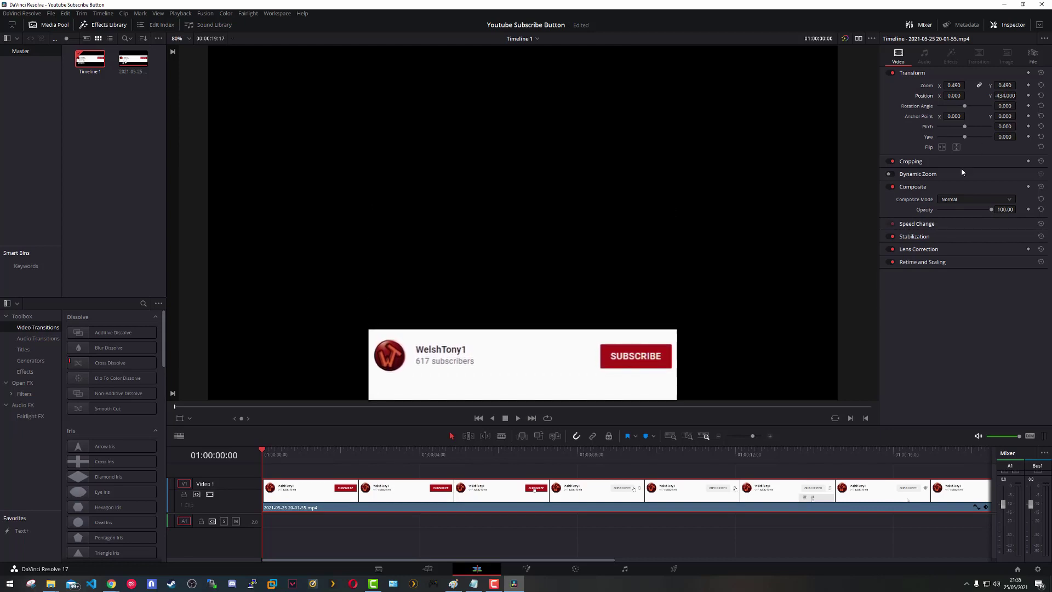
# - Split the clip at 01:00:03:15, before the cursor appears, and delete the opening section so the gap closes
pyautogui.click(518, 418)
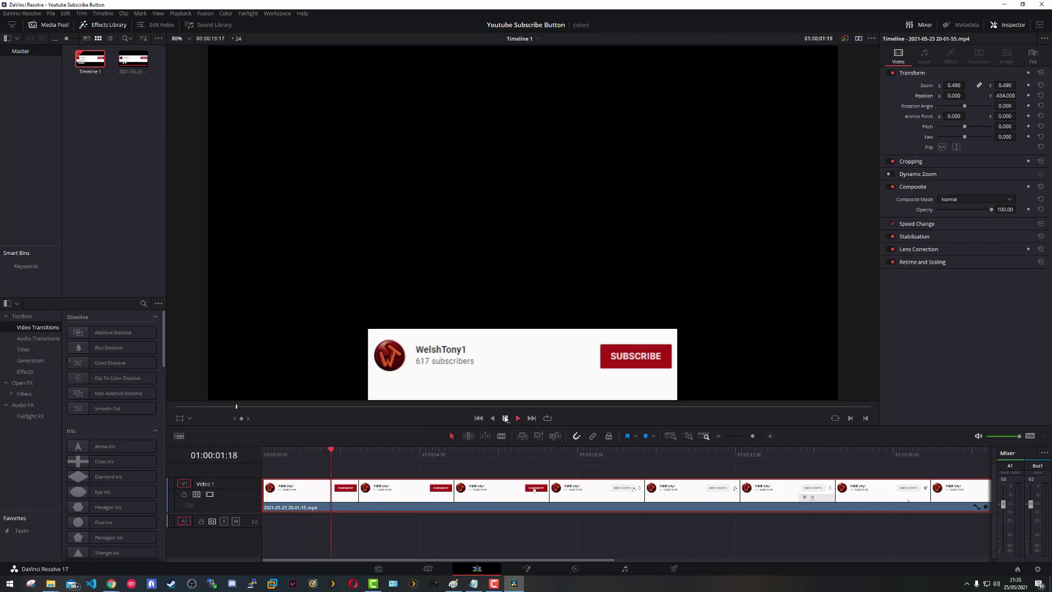
pyautogui.click(506, 419)
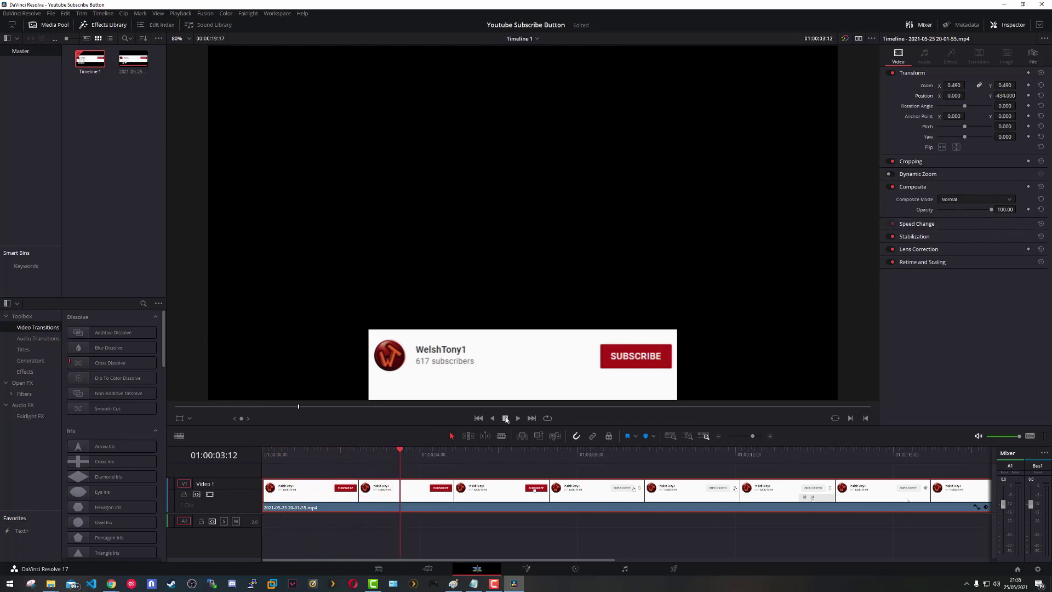
pyautogui.press('space')
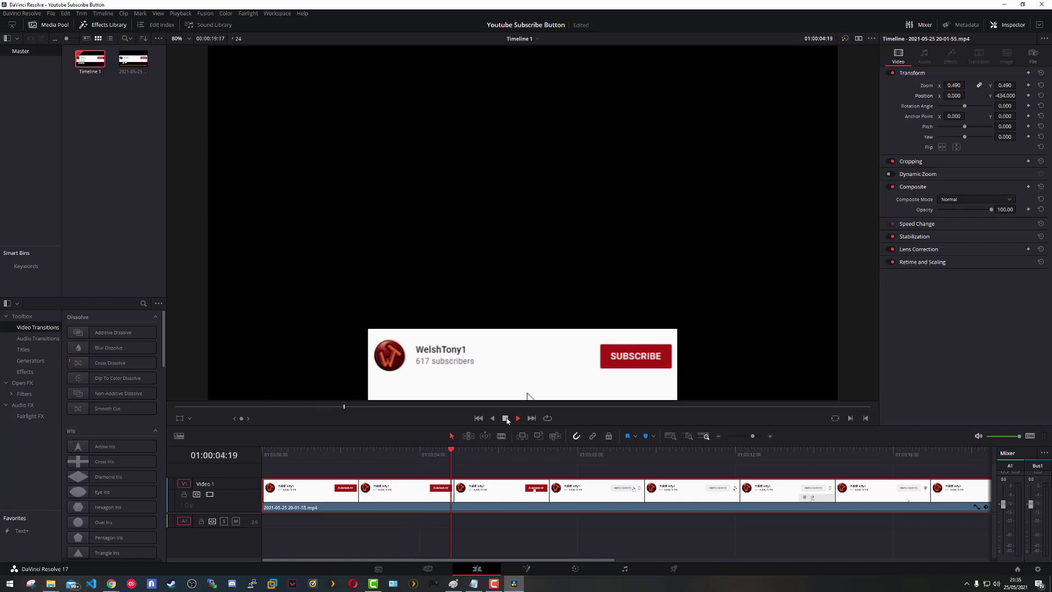
pyautogui.click(506, 419)
pyautogui.moveTo(462, 450); pyautogui.dragTo(406, 450)
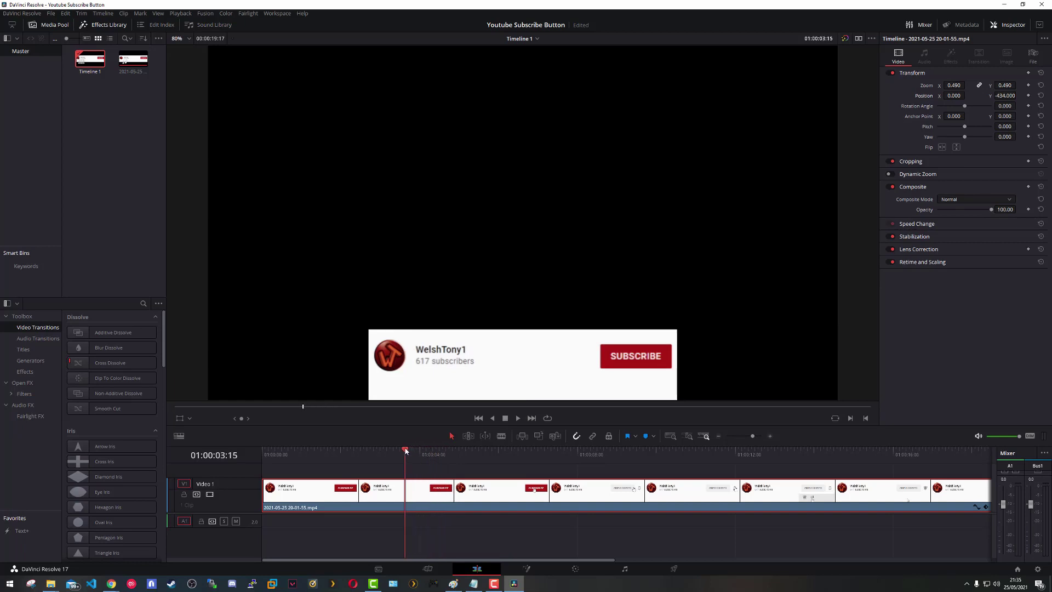
pyautogui.click(500, 436)
pyautogui.click(404, 495)
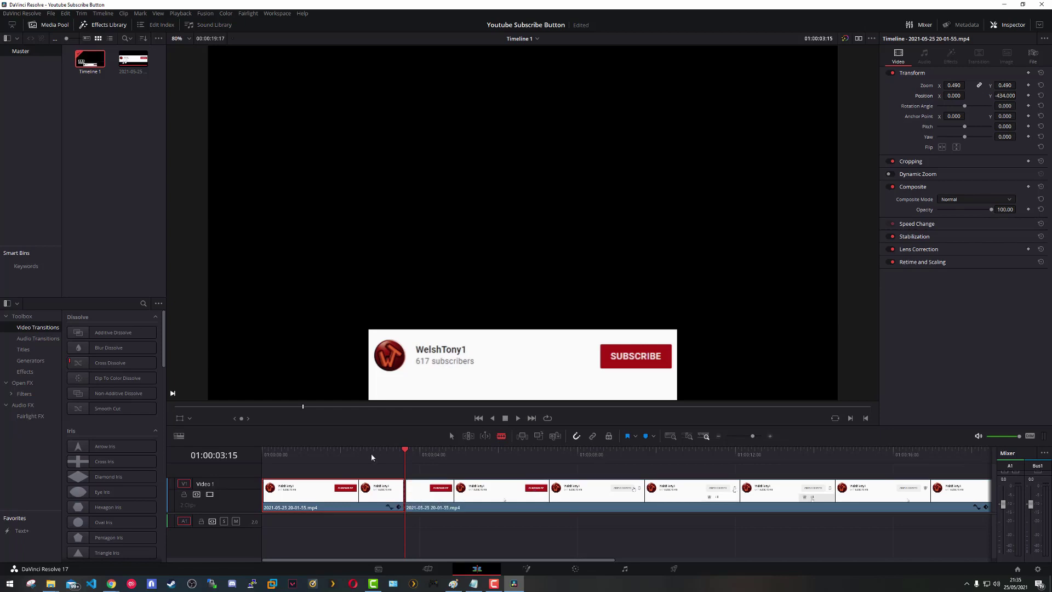
pyautogui.click(451, 436)
pyautogui.press('Delete')
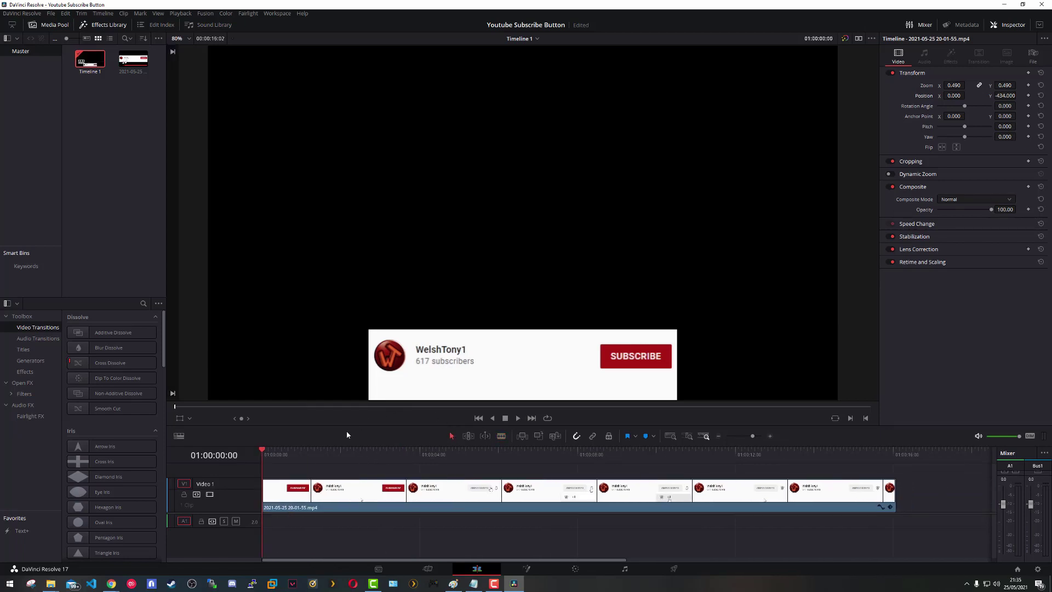
# - Split the clip at 01:00:14:04, delete the trailing section and return the playhead to the start
pyautogui.moveTo(843, 453); pyautogui.dragTo(821, 457)
pyautogui.click(501, 436)
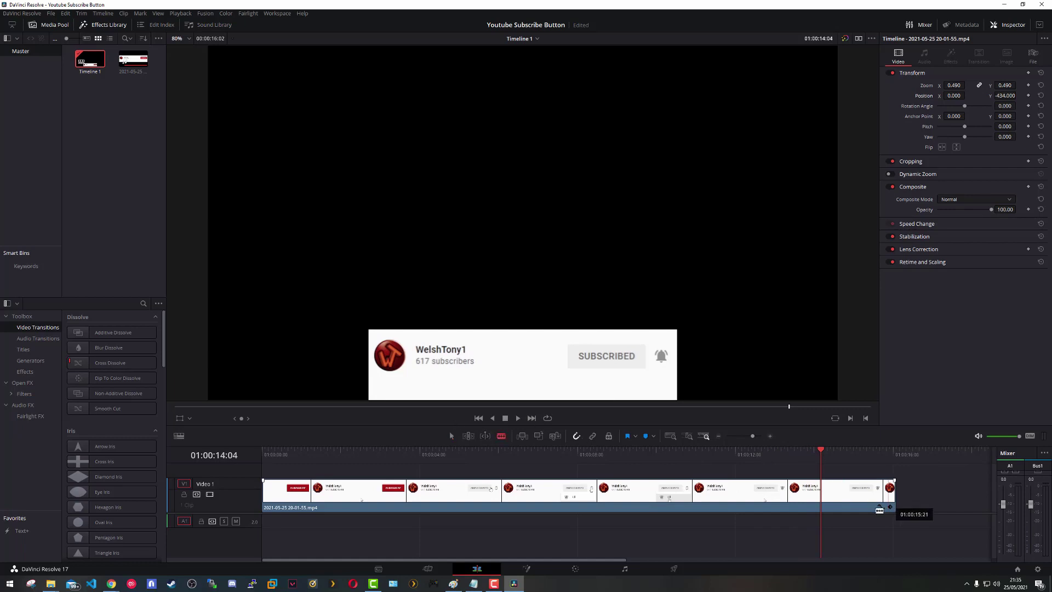
pyautogui.click(821, 493)
pyautogui.click(451, 437)
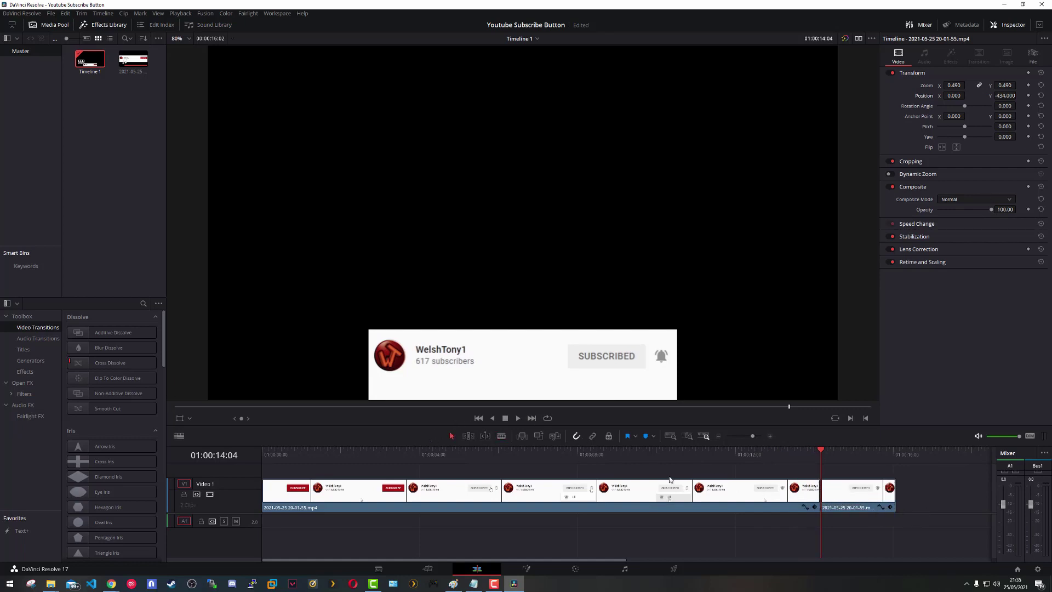
pyautogui.click(880, 501)
pyautogui.press('Delete')
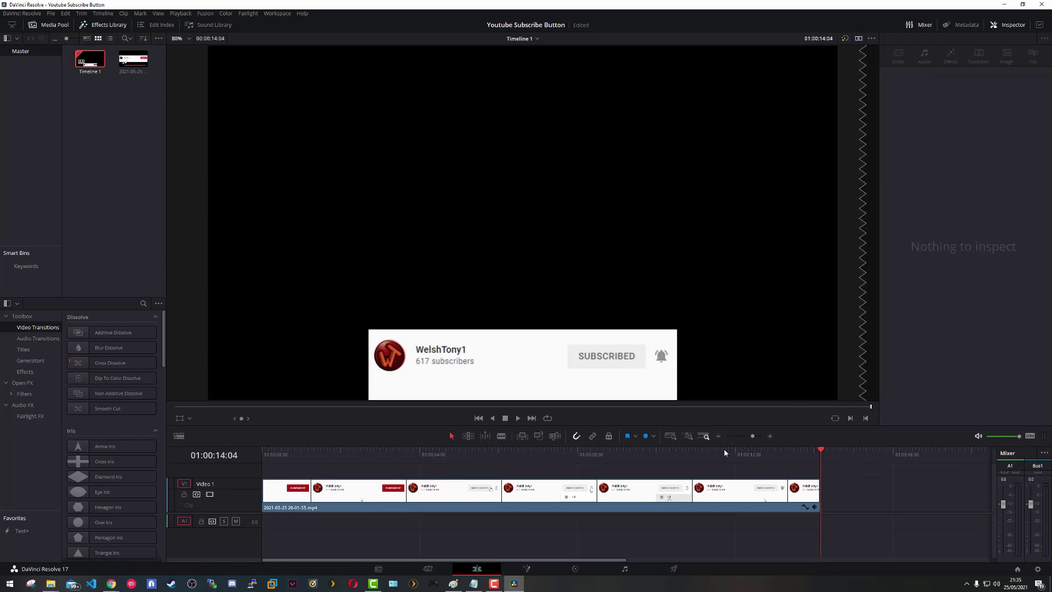
pyautogui.moveTo(725, 449); pyautogui.dragTo(232, 464)
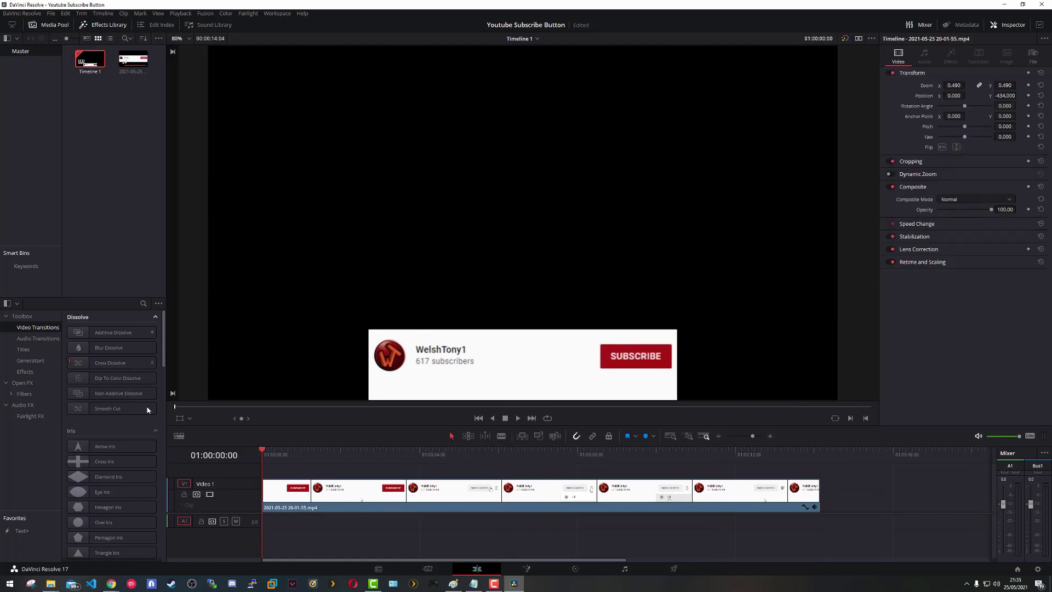
pyautogui.click(90, 59)
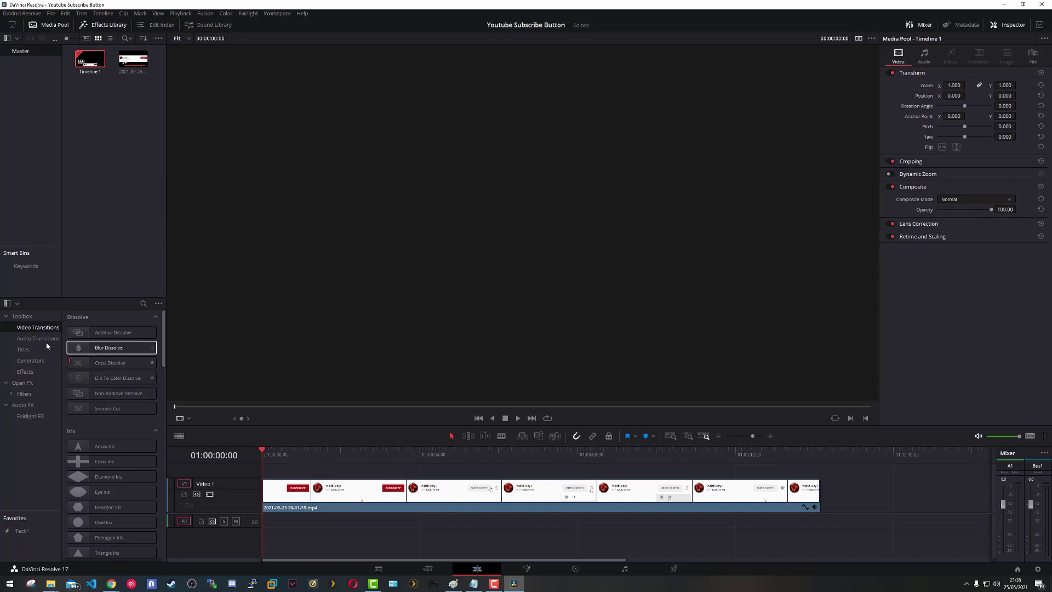
pyautogui.click(53, 26)
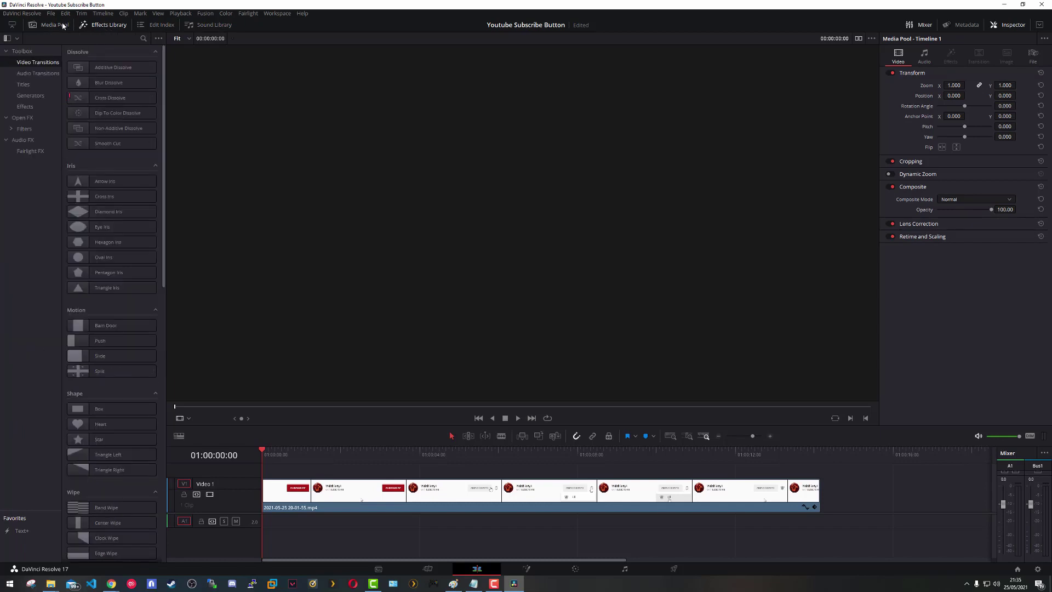
pyautogui.click(53, 25)
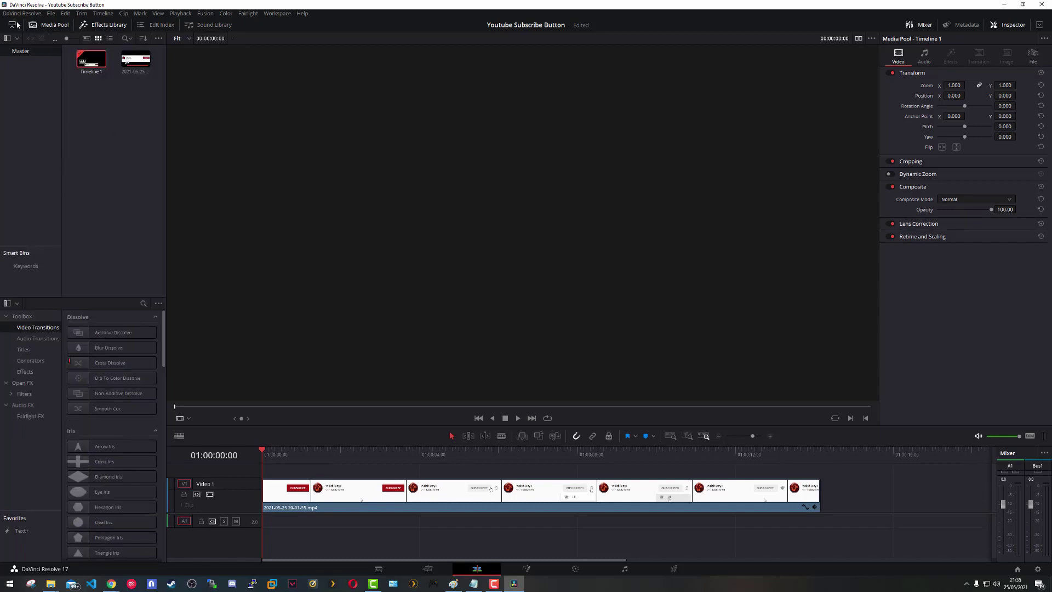
pyautogui.click(104, 24)
pyautogui.click(104, 24)
# - Search the video transitions for slide, preview the variants and add Slide Up to the start of the clip
pyautogui.click(143, 304)
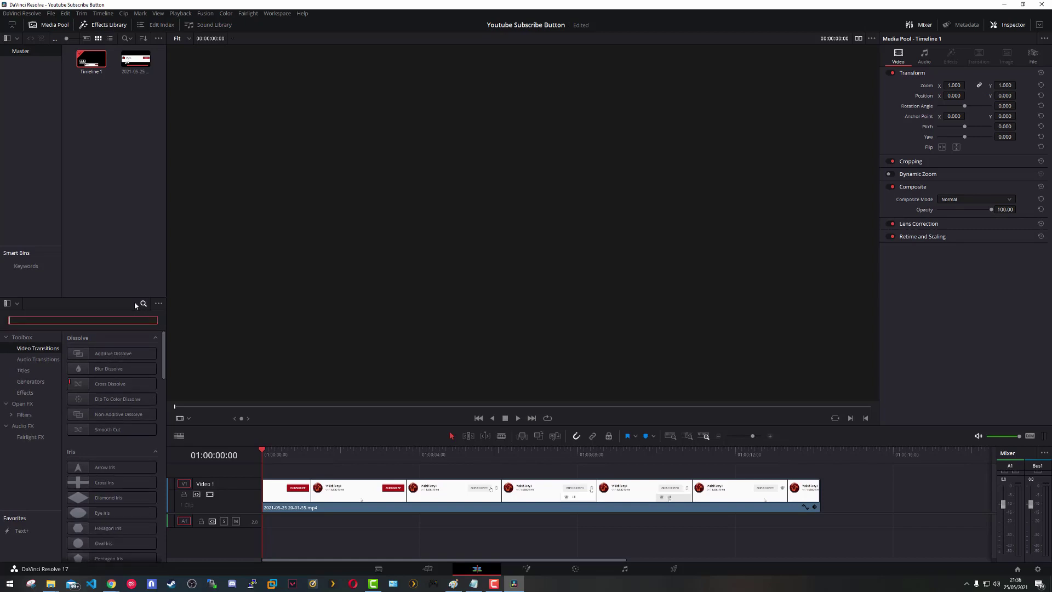
pyautogui.write('slide')
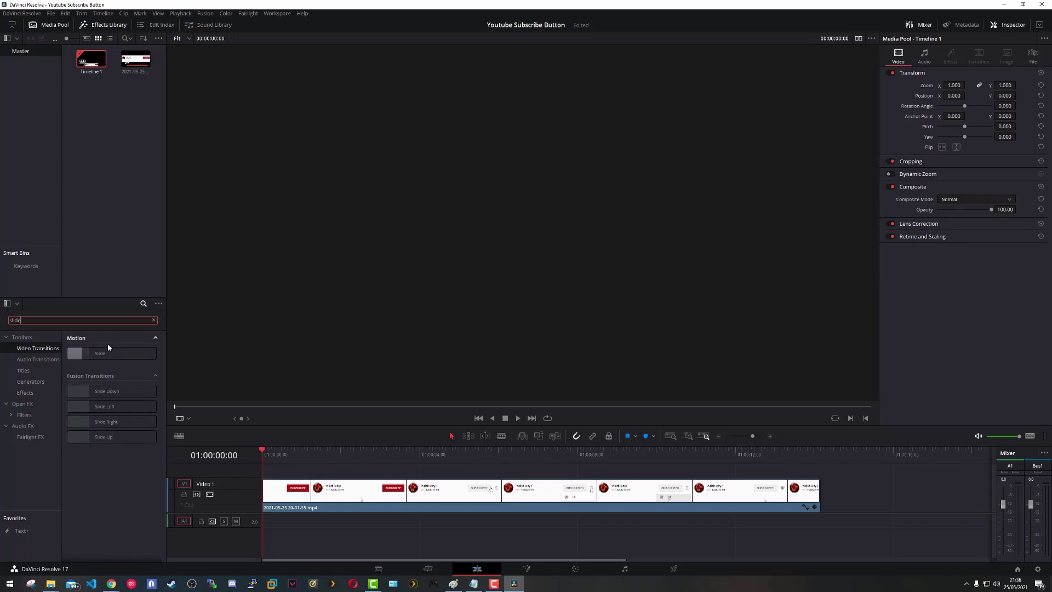
pyautogui.click(128, 351)
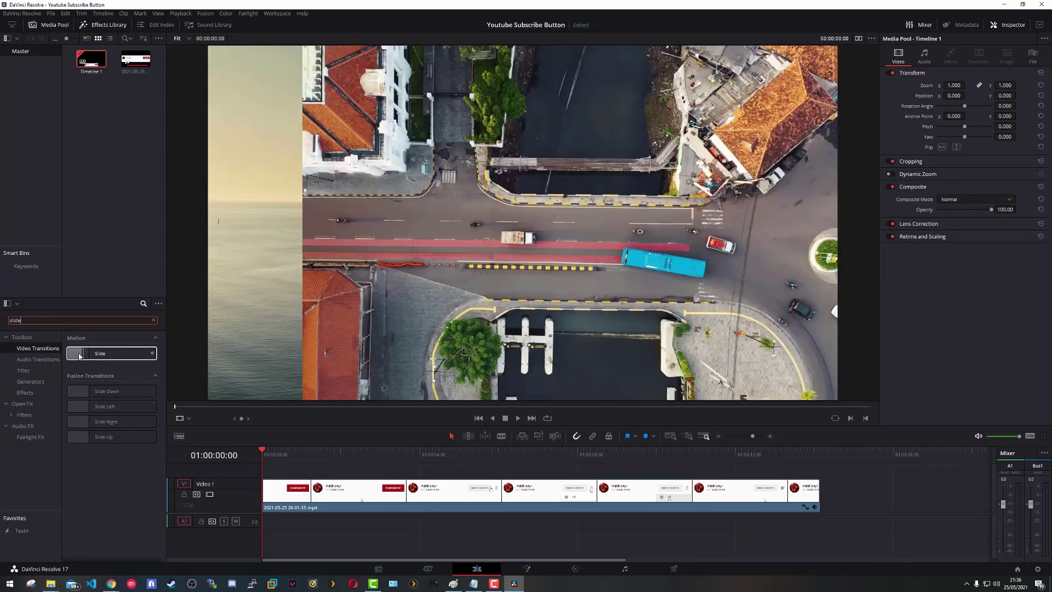
pyautogui.click(120, 392)
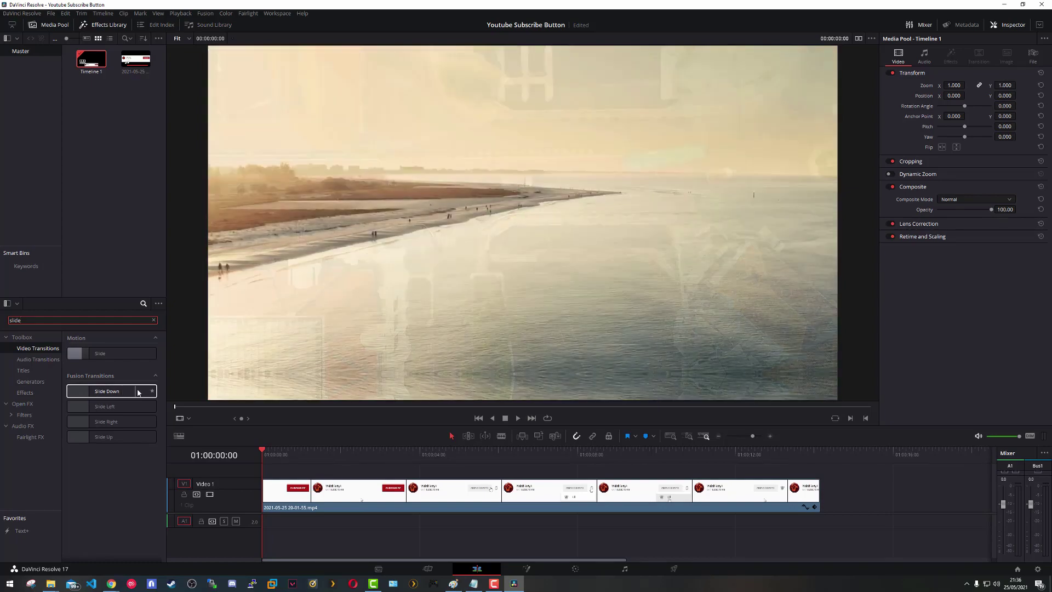
pyautogui.click(101, 406)
pyautogui.click(99, 421)
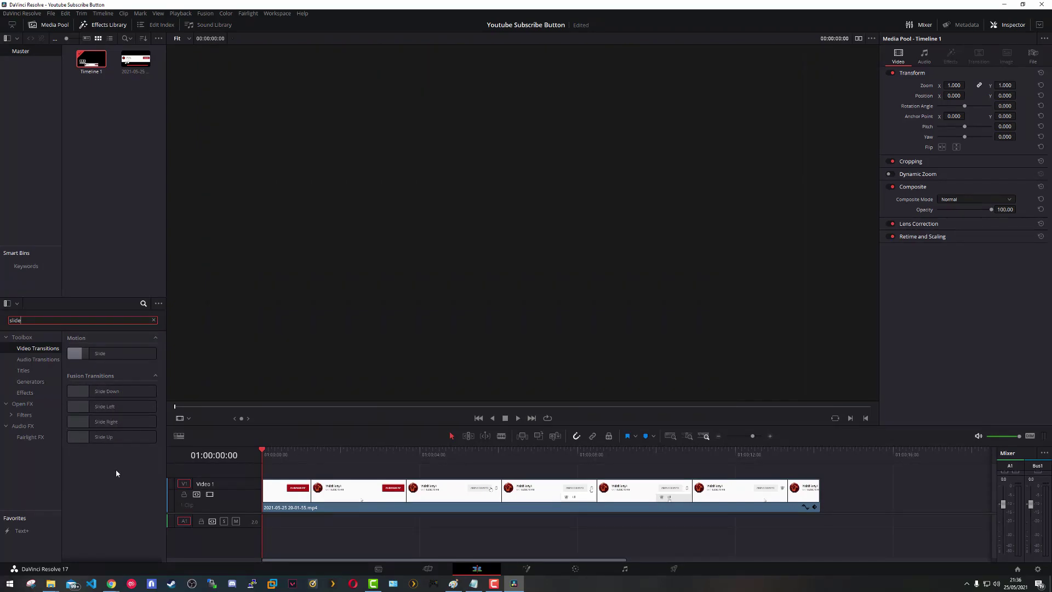
pyautogui.click(96, 440)
pyautogui.moveTo(97, 441); pyautogui.dragTo(278, 500)
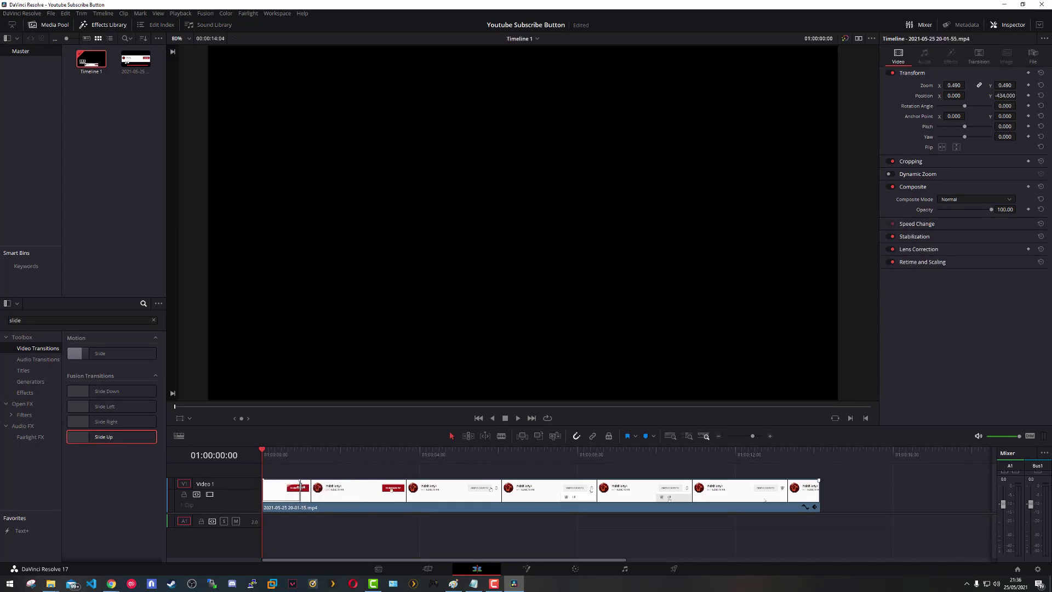
pyautogui.moveTo(284, 455)
pyautogui.mouseDown()
pyautogui.moveTo(260, 452)
pyautogui.moveTo(298, 454)
pyautogui.moveTo(272, 454)
pyautogui.mouseUp()
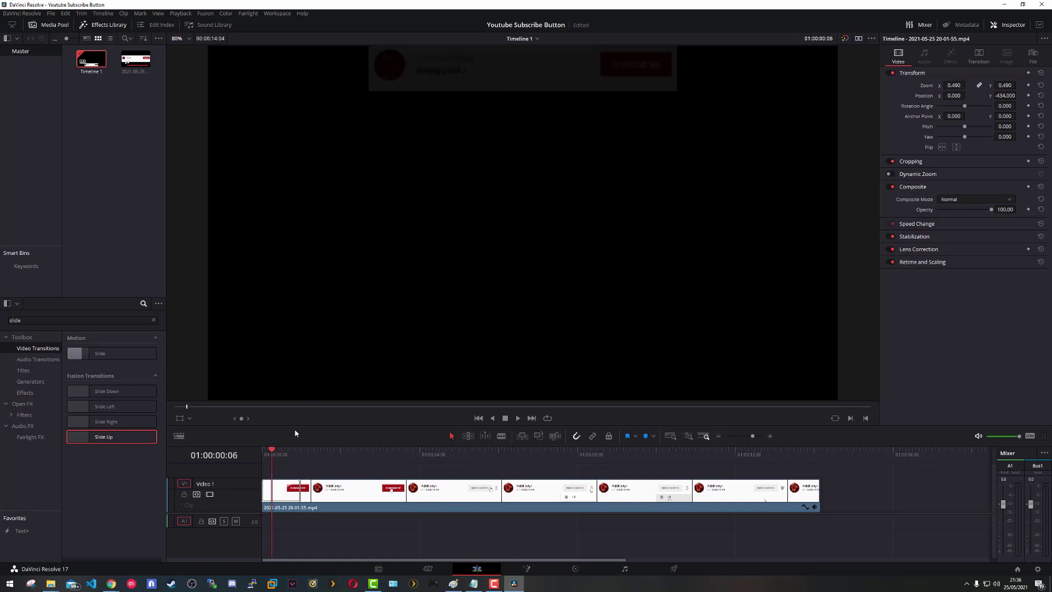
# - Set the Slide Up transition's curve to Custom, raise its start point to about 0.49 and preview the animation from the start
pyautogui.click(293, 495)
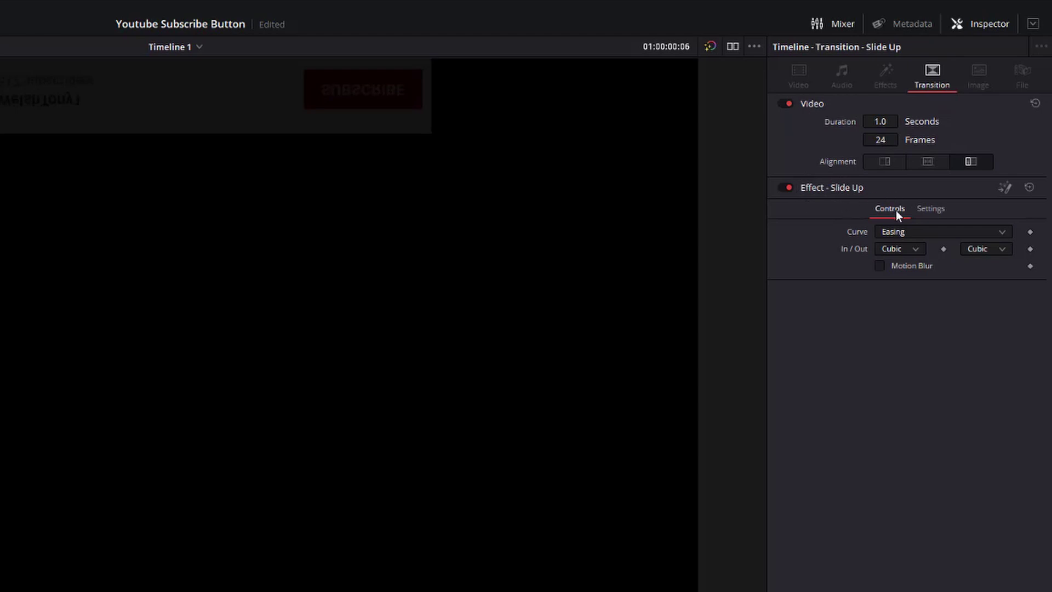
pyautogui.click(919, 231)
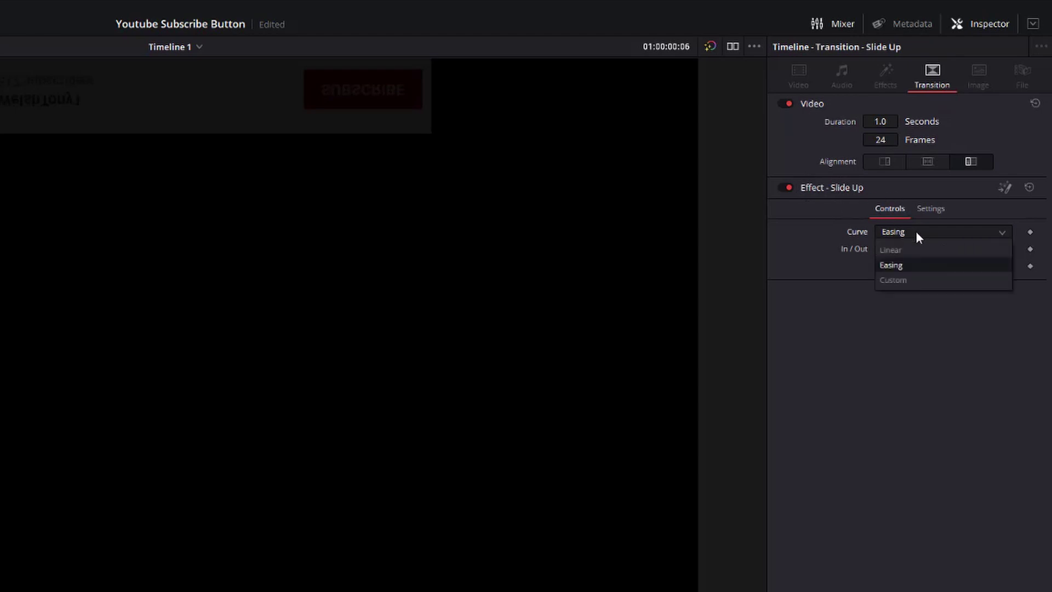
pyautogui.click(899, 282)
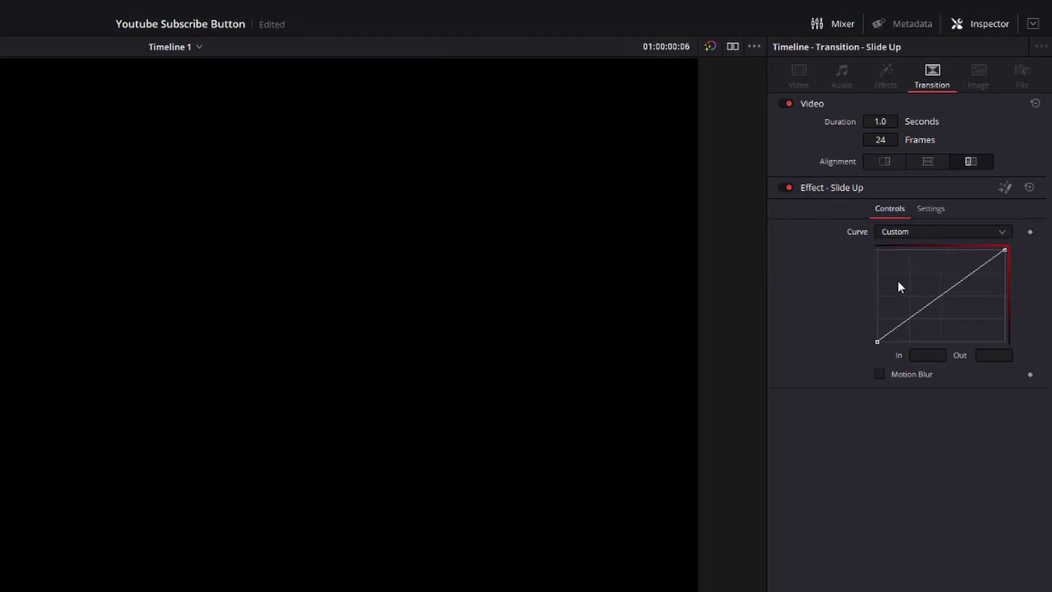
pyautogui.click(876, 341)
pyautogui.moveTo(875, 340); pyautogui.dragTo(874, 295)
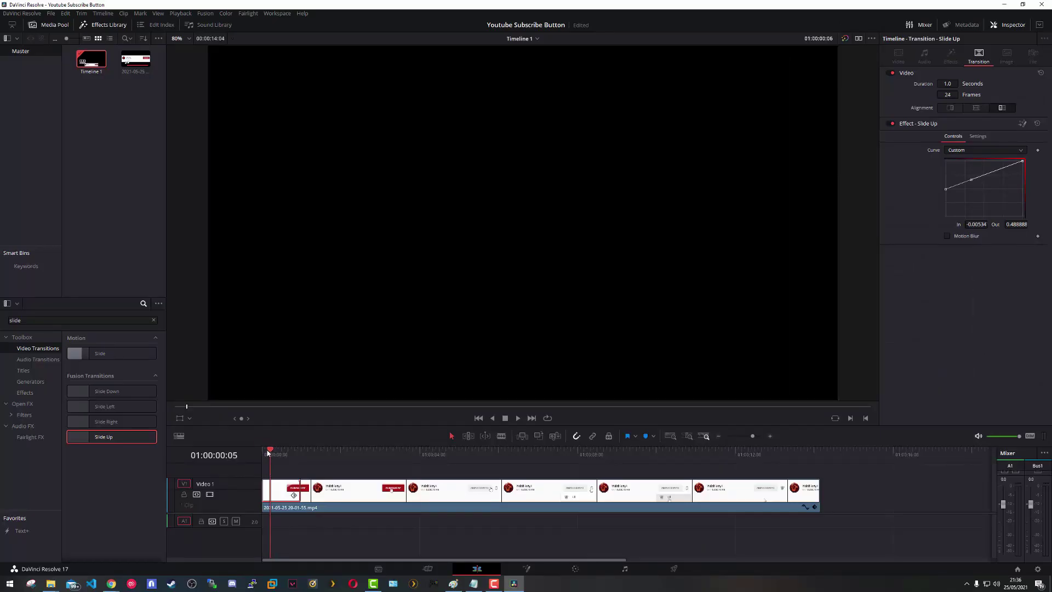
pyautogui.moveTo(268, 452); pyautogui.dragTo(292, 453)
pyautogui.moveTo(299, 451); pyautogui.dragTo(263, 451)
pyautogui.click(518, 418)
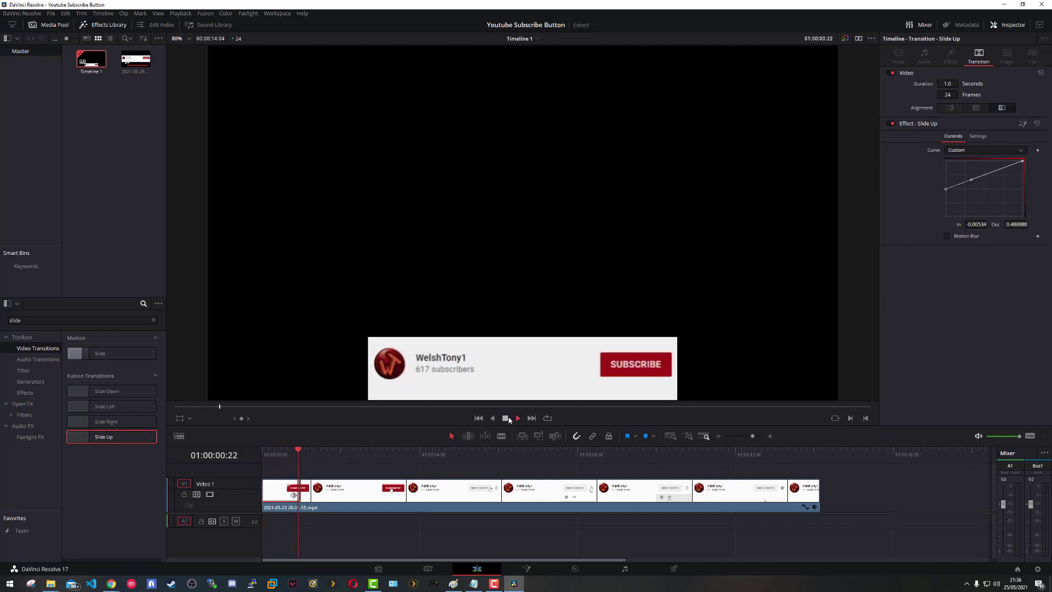
# - Lengthen the Slide Up transition at the clip's start to 30 frames and preview the animation from the beginning
pyautogui.click(505, 418)
pyautogui.click(493, 419)
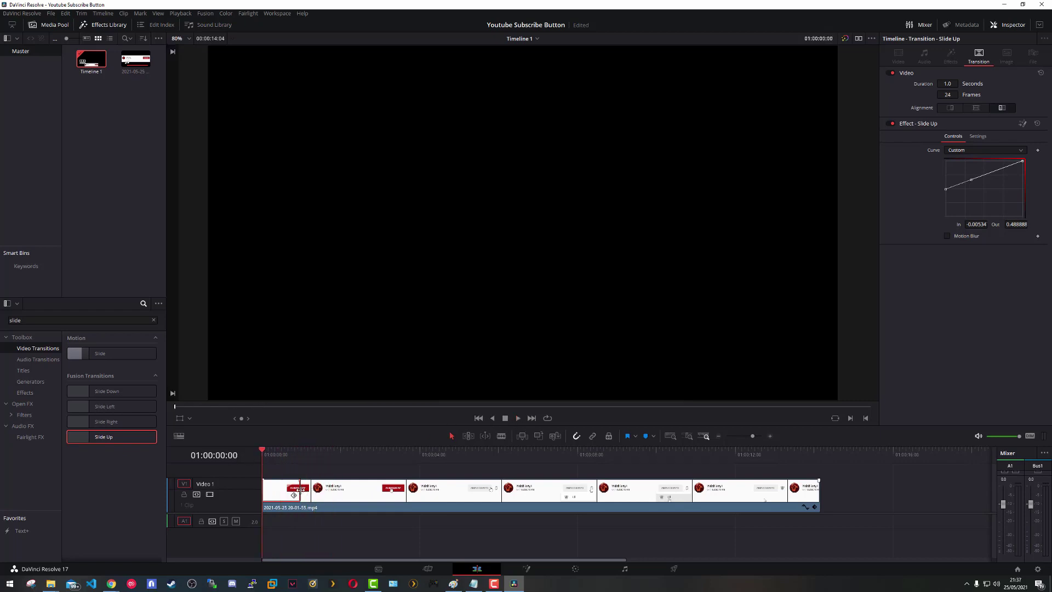
pyautogui.moveTo(299, 492); pyautogui.dragTo(310, 490)
pyautogui.click(512, 419)
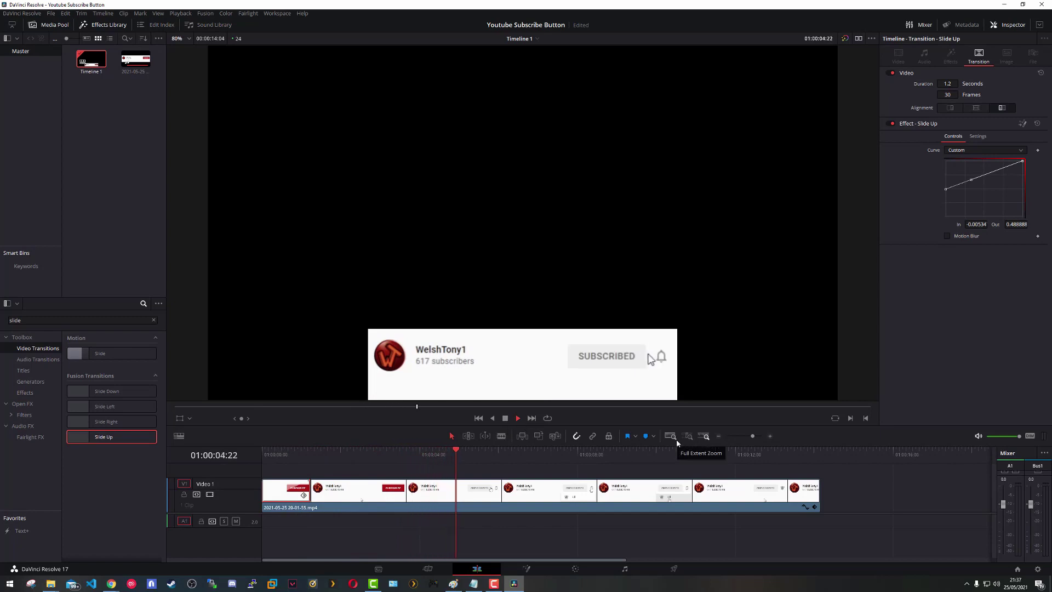
pyautogui.click(506, 420)
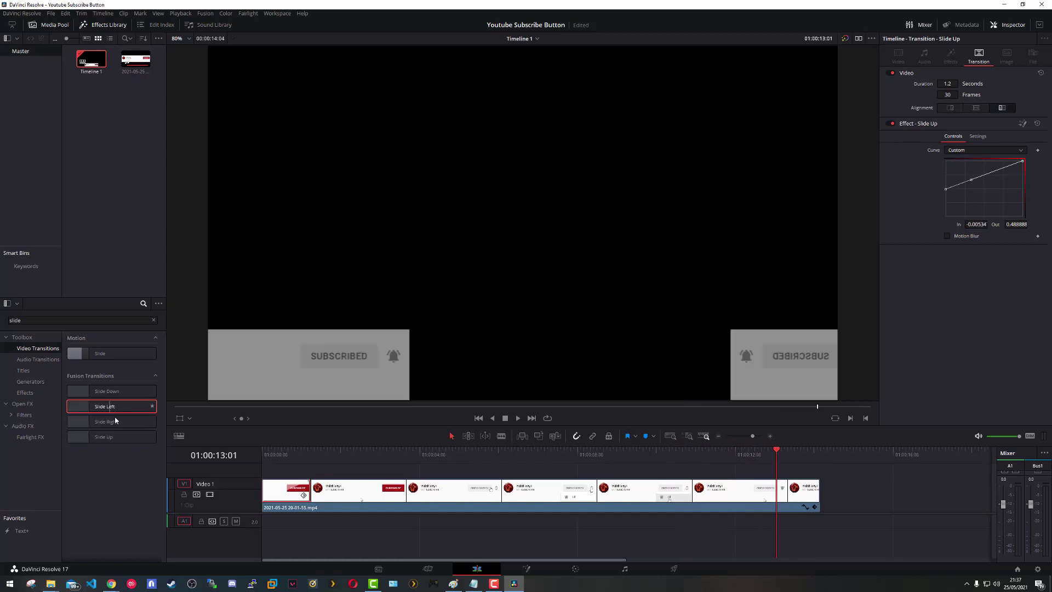
# - Add the Slide Down transition to the end of the clip, select it and scrub through its effect
pyautogui.moveTo(107, 390); pyautogui.dragTo(794, 495)
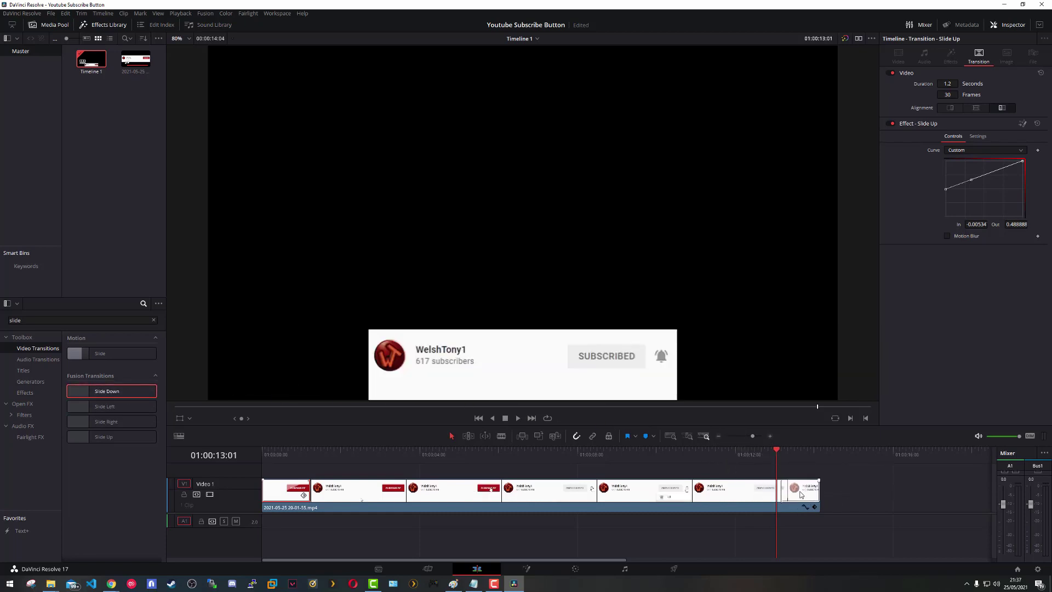
pyautogui.click(784, 493)
pyautogui.click(780, 451)
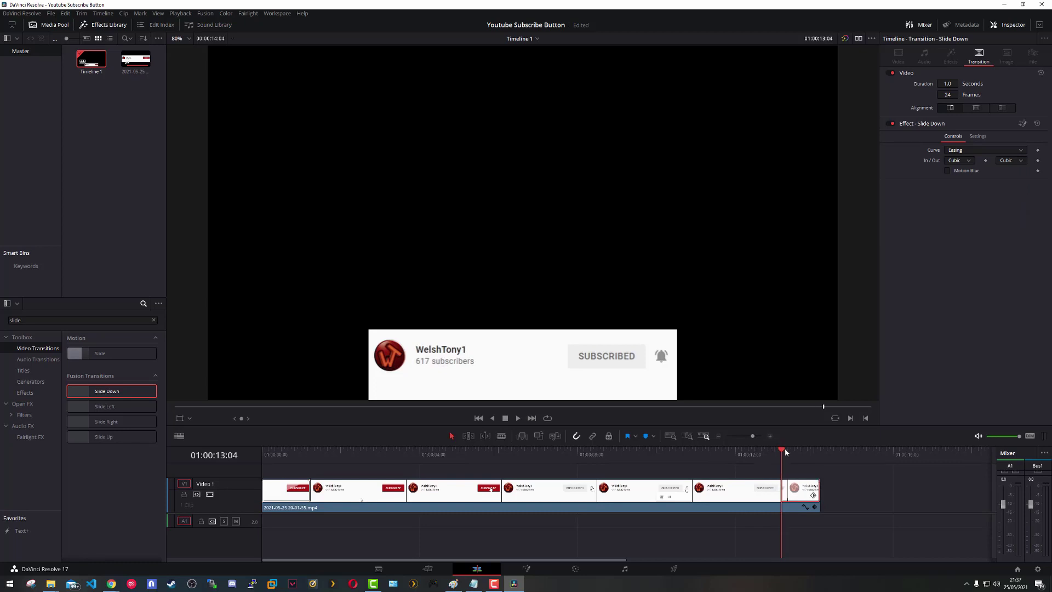
pyautogui.moveTo(785, 450); pyautogui.dragTo(809, 452)
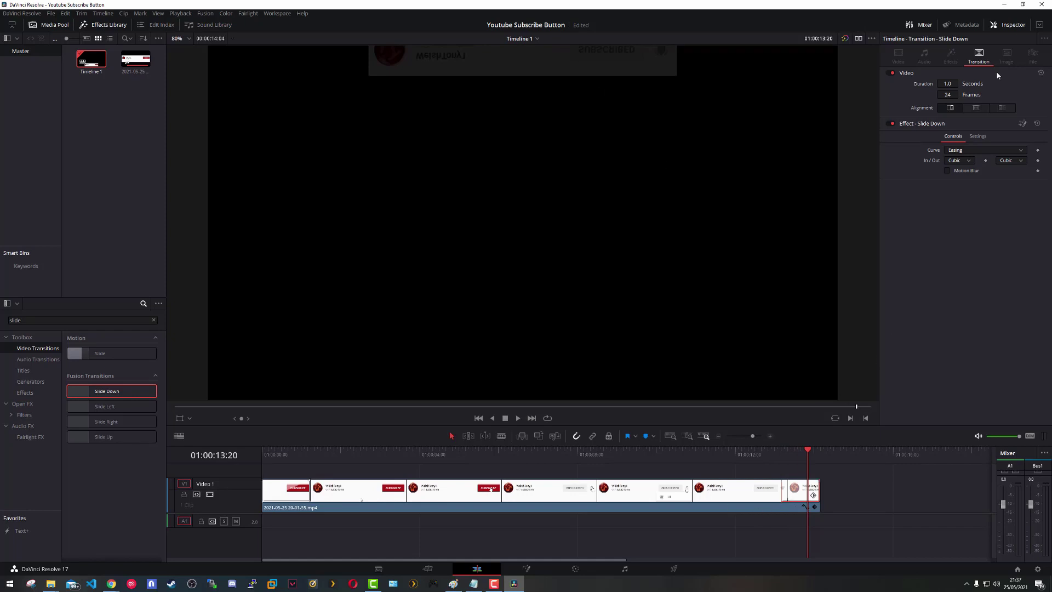
# - Set the Slide Down transition's curve to Custom, lower its end point to about 0.53 and preview the clip's ending
pyautogui.click(981, 150)
pyautogui.click(969, 181)
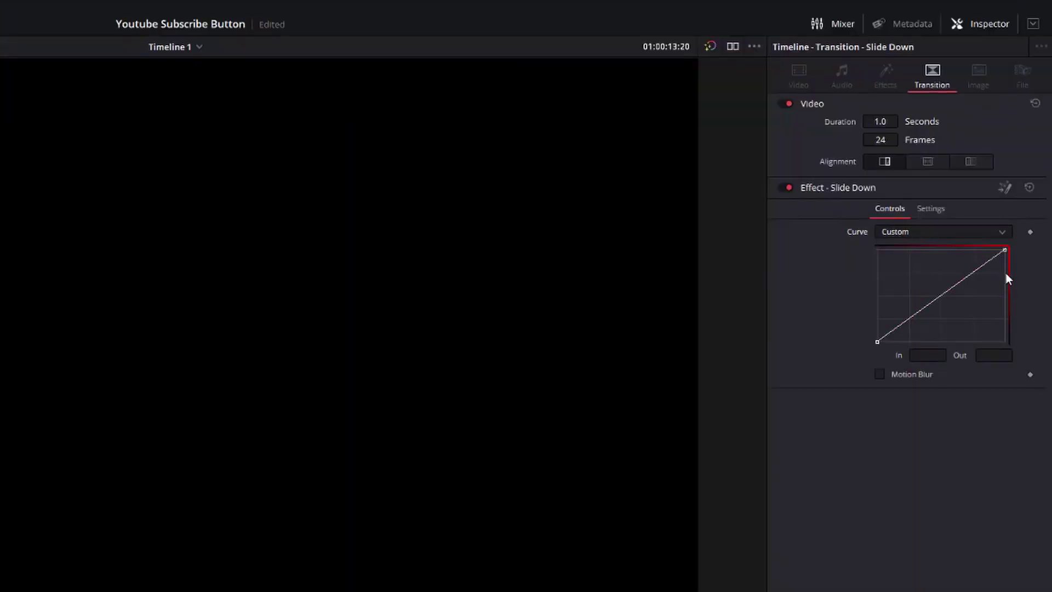
pyautogui.moveTo(1007, 249); pyautogui.dragTo(1019, 296)
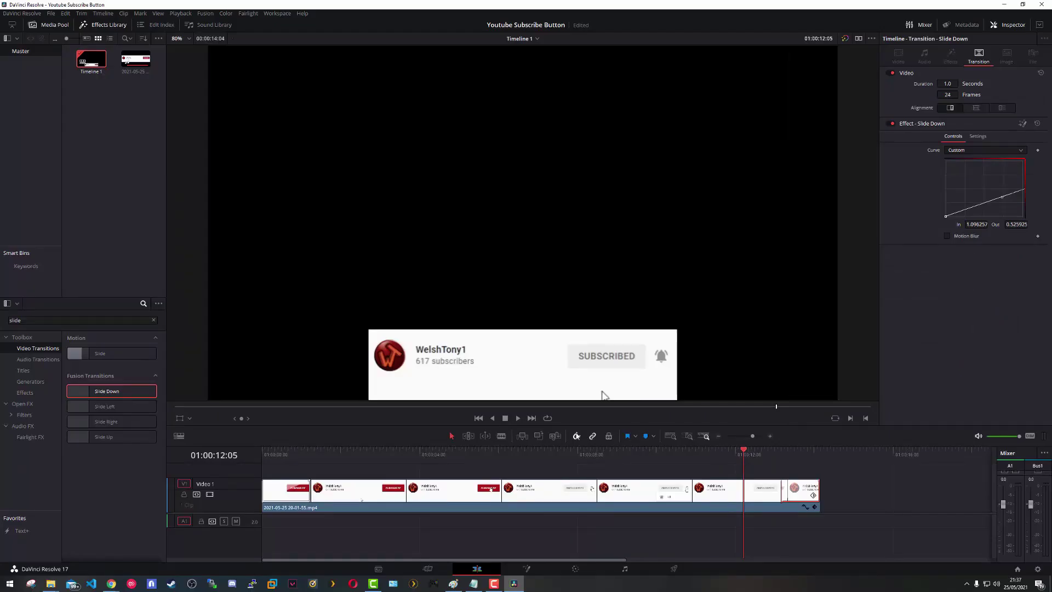
pyautogui.click(518, 418)
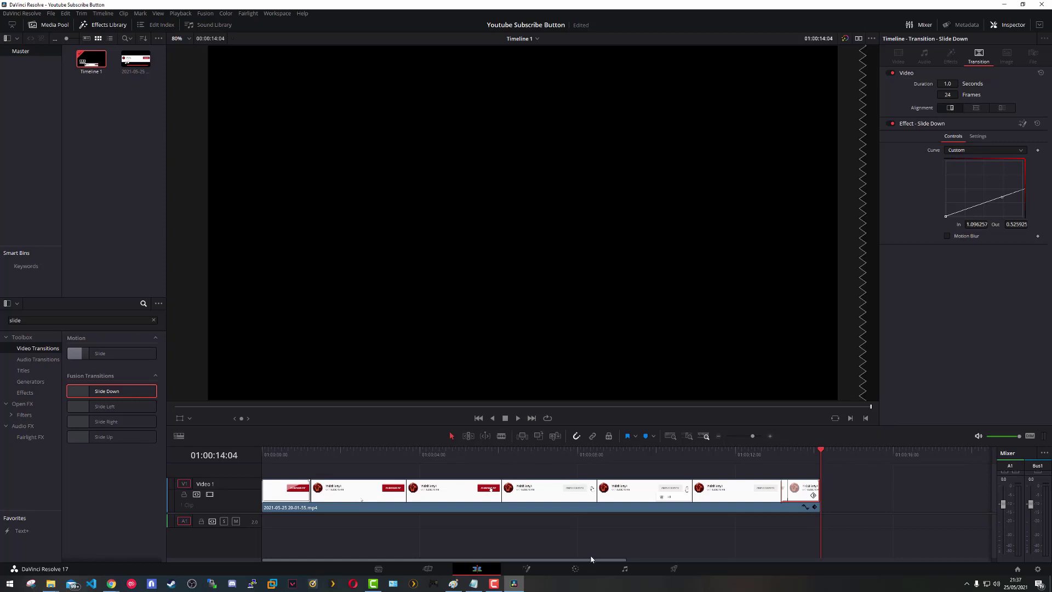
# - Select the whole clip with both transitions and turn it into a compound clip named Youtube Subscribe Button
pyautogui.moveTo(682, 466); pyautogui.dragTo(757, 456)
pyautogui.click(784, 473)
pyautogui.click(662, 472)
pyautogui.moveTo(875, 517); pyautogui.dragTo(220, 456)
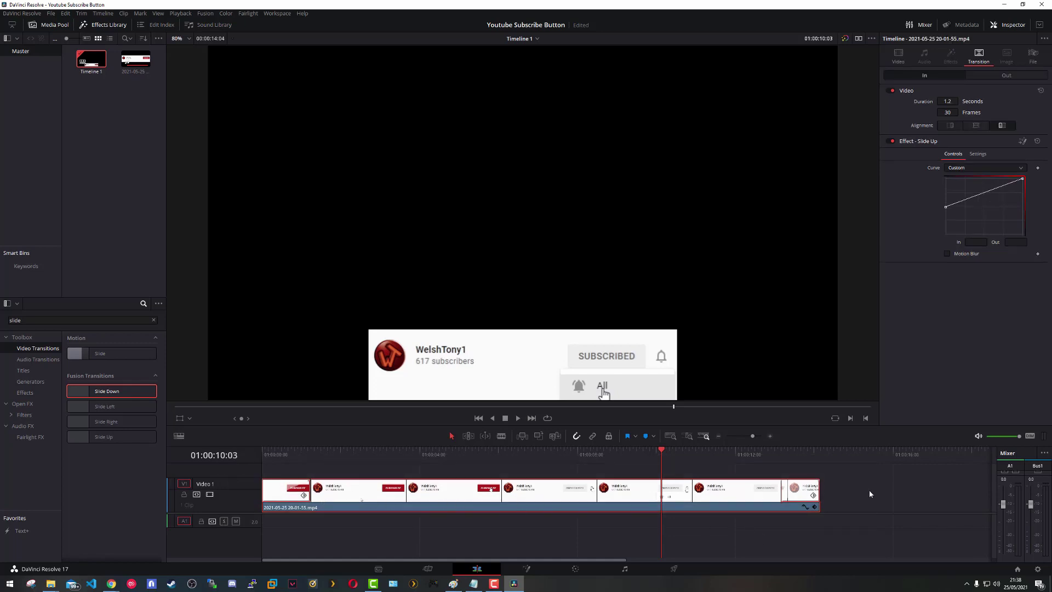
pyautogui.rightClick(535, 492)
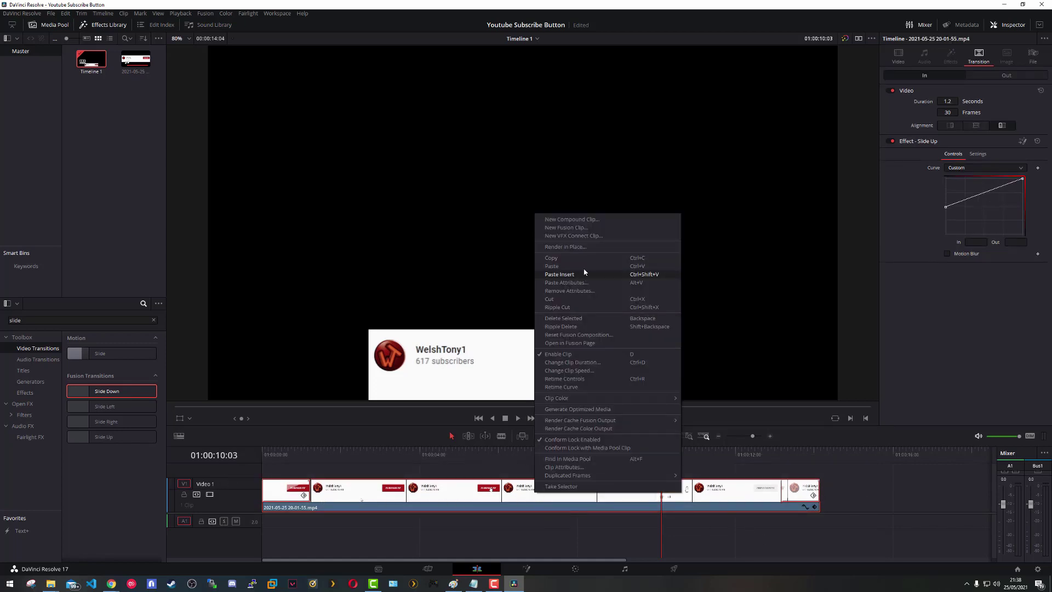
pyautogui.click(584, 219)
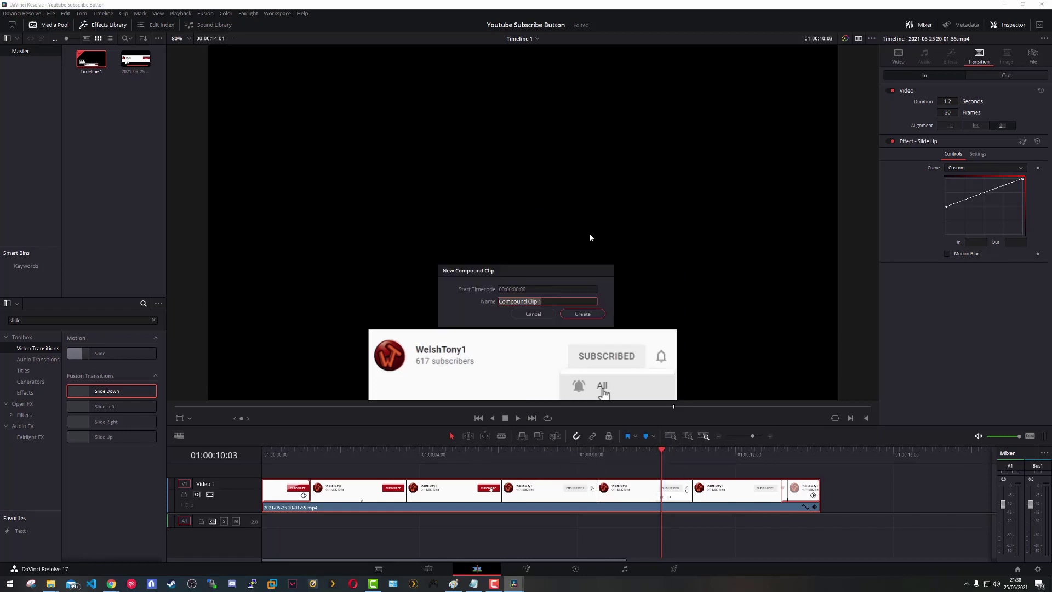
pyautogui.press('BackSpace')
pyautogui.write('Youtube Subscribe Button')
pyautogui.click(582, 314)
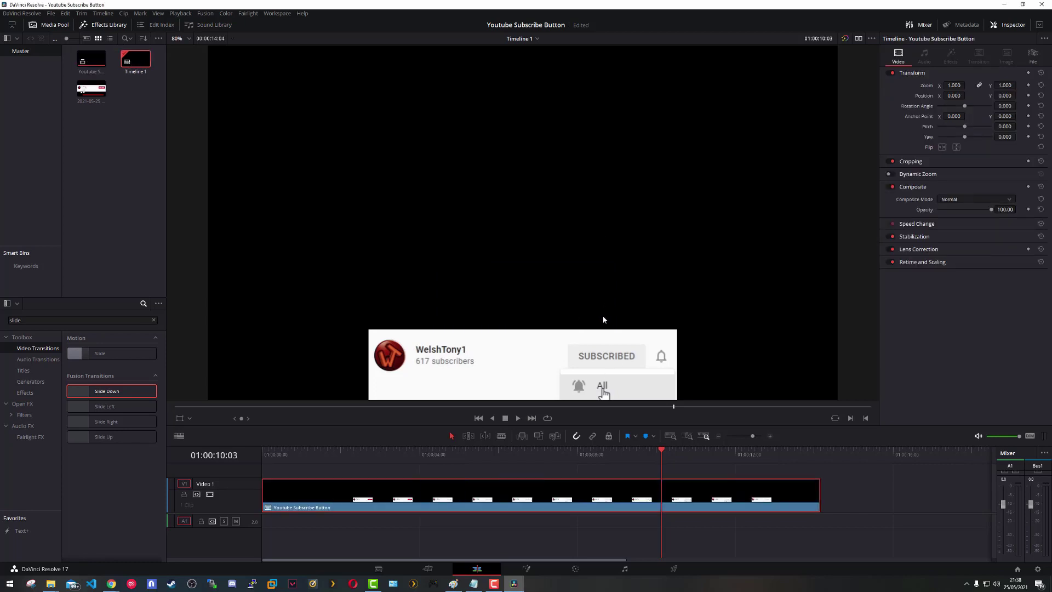
# - Scrub through the compound clip and play it in Fusion to check the transparency around the subscribe bar
pyautogui.moveTo(271, 462); pyautogui.dragTo(811, 465)
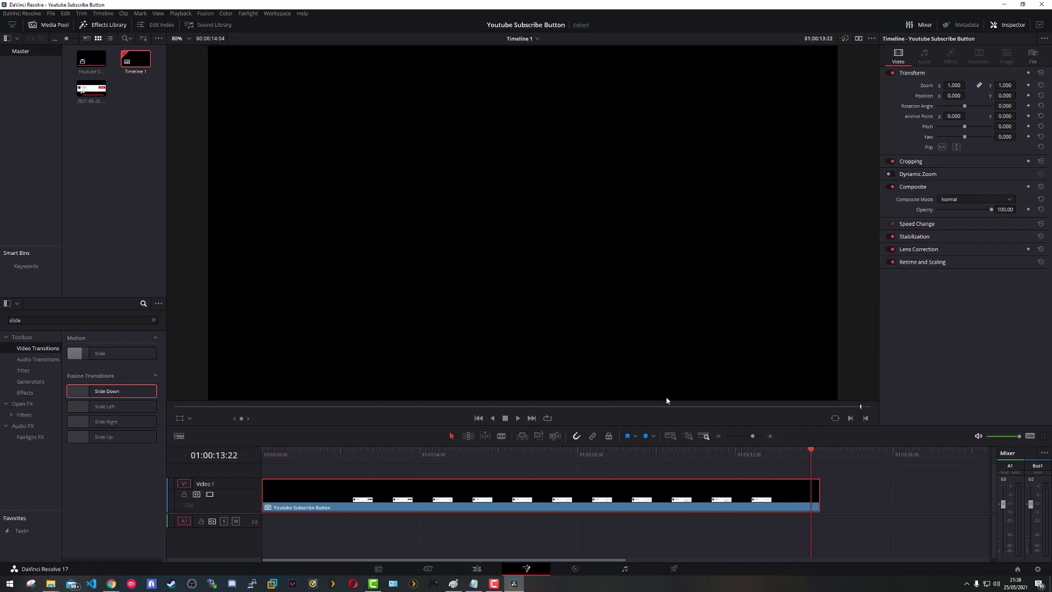
pyautogui.click(537, 567)
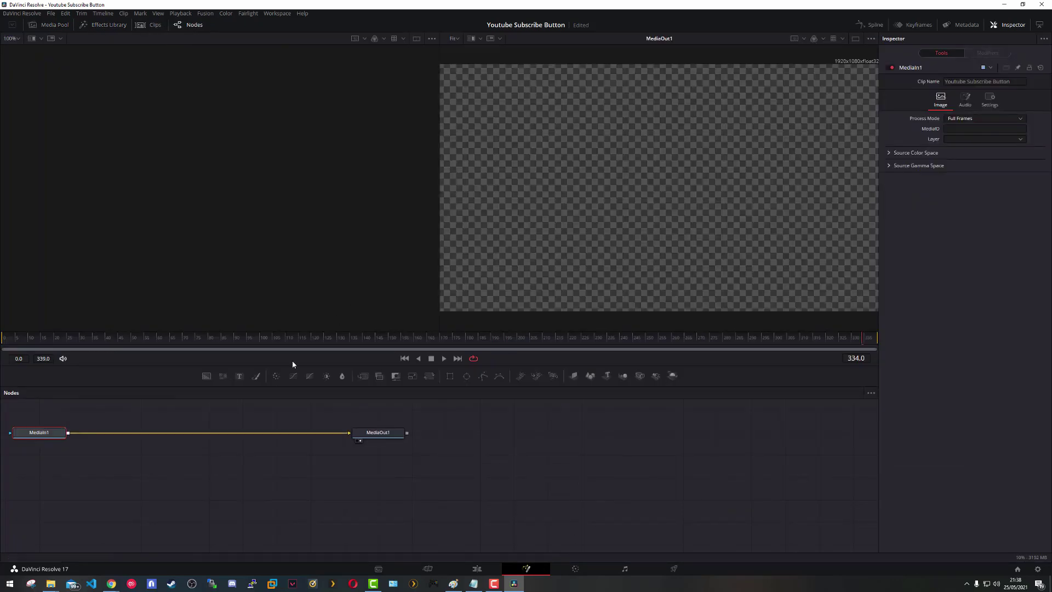
pyautogui.click(443, 359)
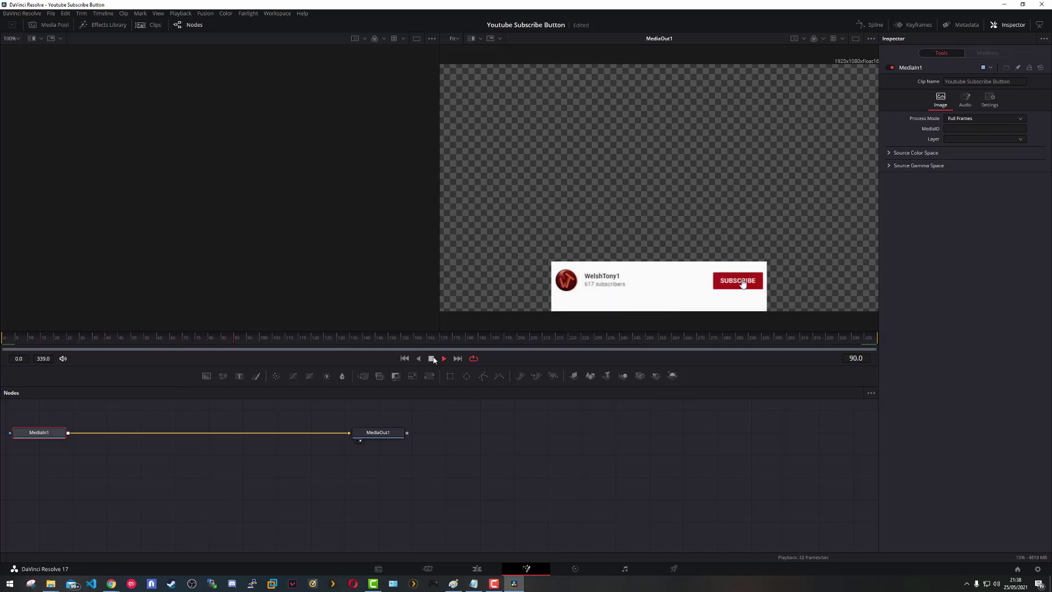
pyautogui.click(431, 358)
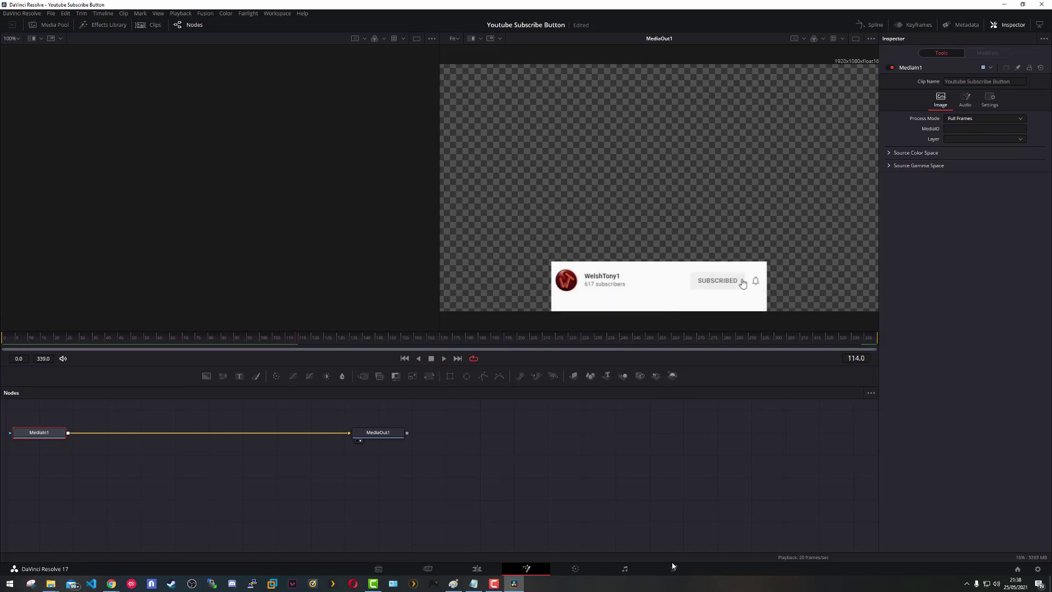
# - Open the timeline for delivery and name the render file Youtube Subscribe Button, with QuickTime as the format
pyautogui.click(675, 568)
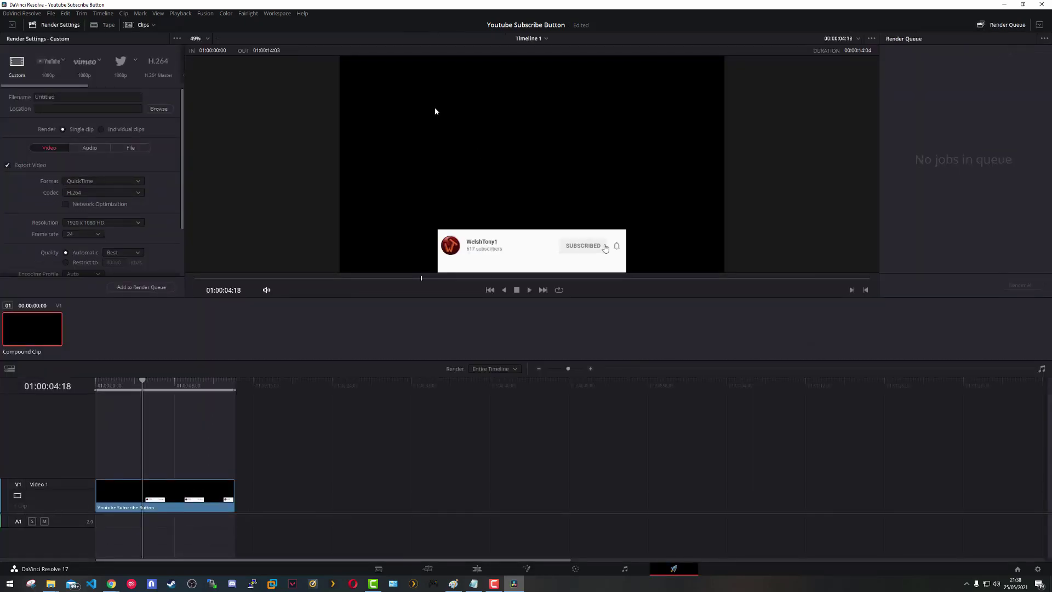
pyautogui.click(116, 97)
pyautogui.write('Youtube Subscribe Button')
pyautogui.click(116, 181)
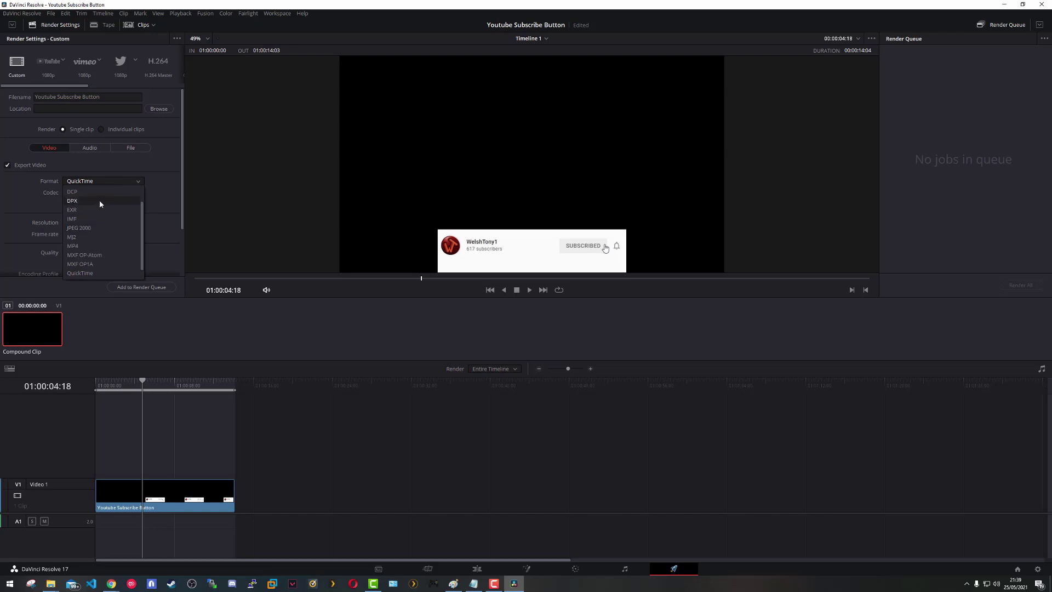
pyautogui.click(34, 198)
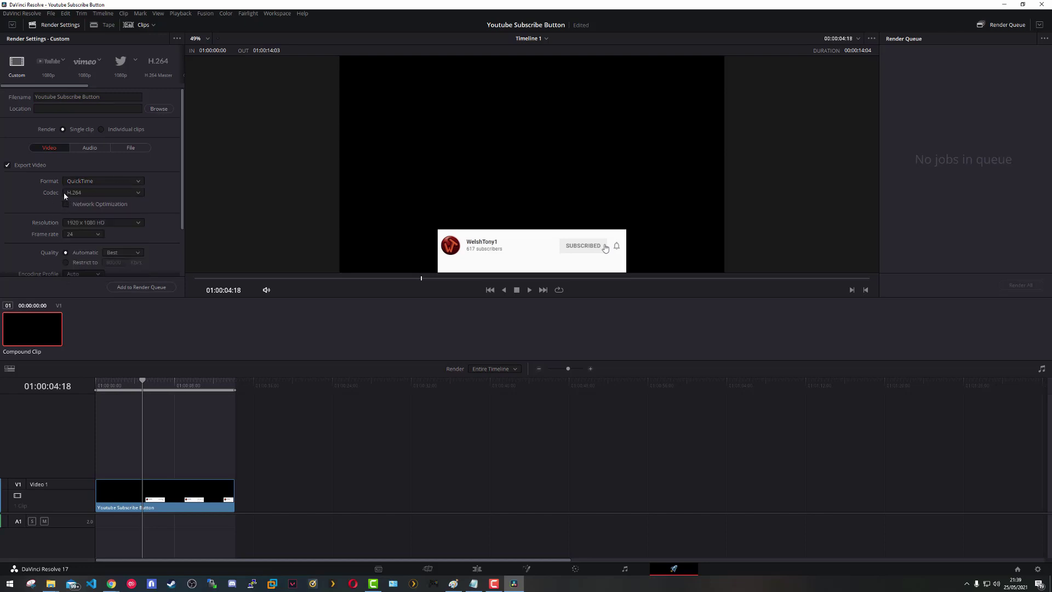
# - Try the DNxHD codec for the export and change it to DNxHR with the DNxHR 444 12-bit type
pyautogui.click(98, 194)
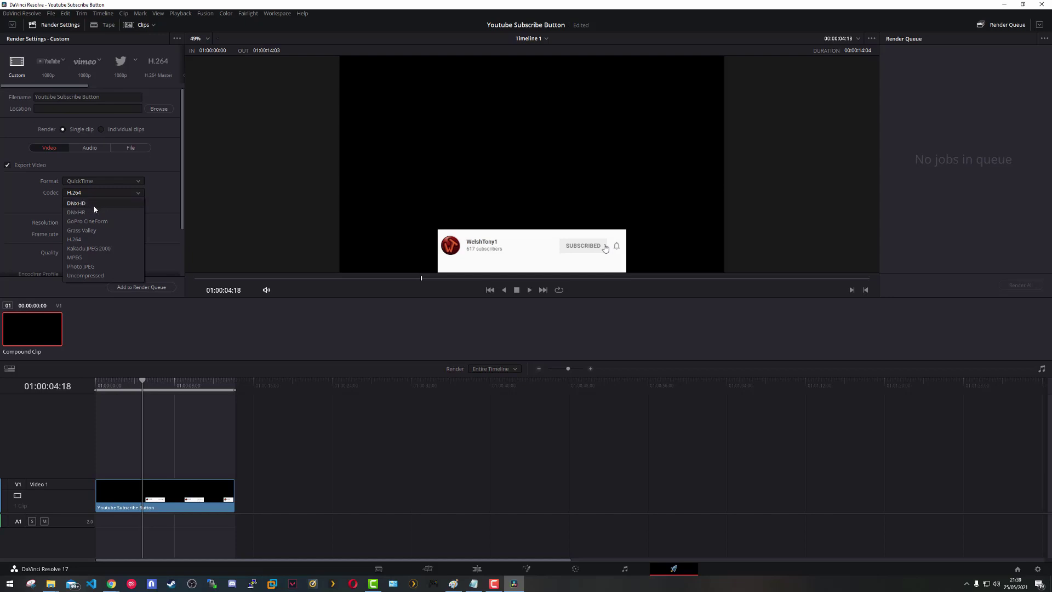
pyautogui.click(98, 203)
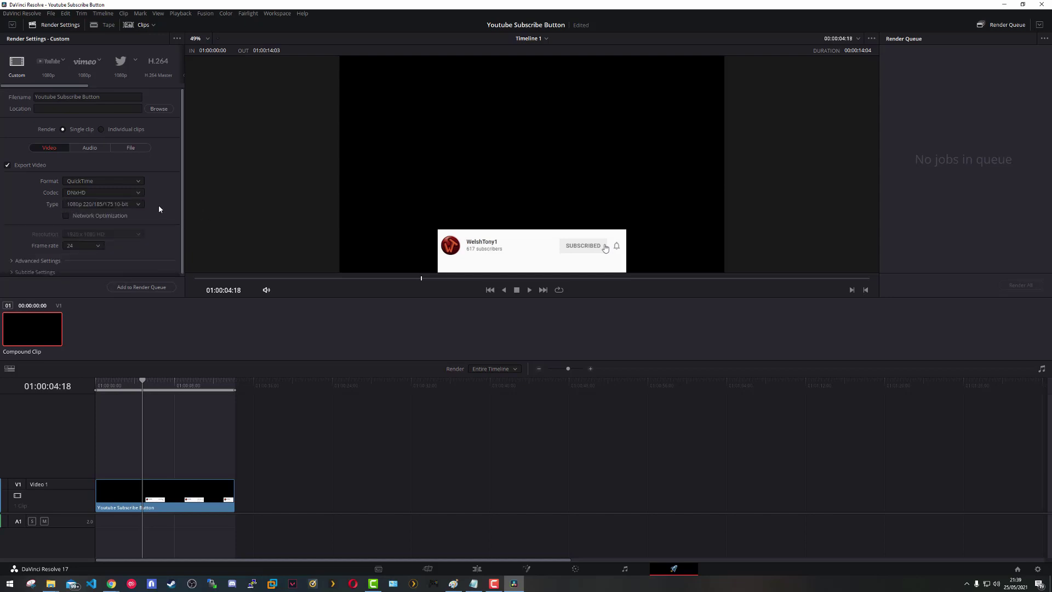
pyautogui.click(121, 192)
pyautogui.click(102, 212)
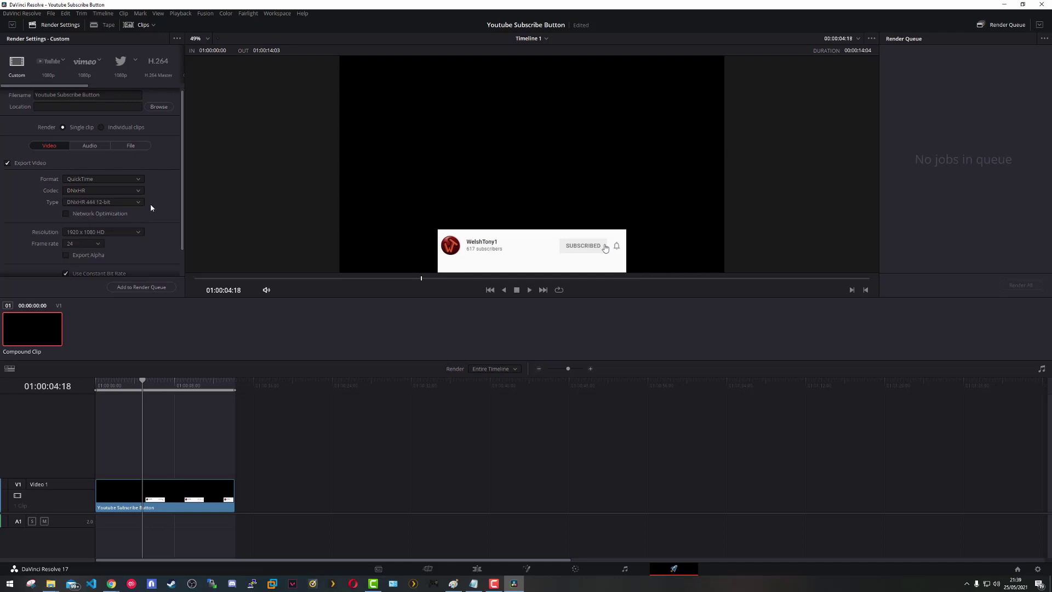
pyautogui.scroll(-1, 133, 214)
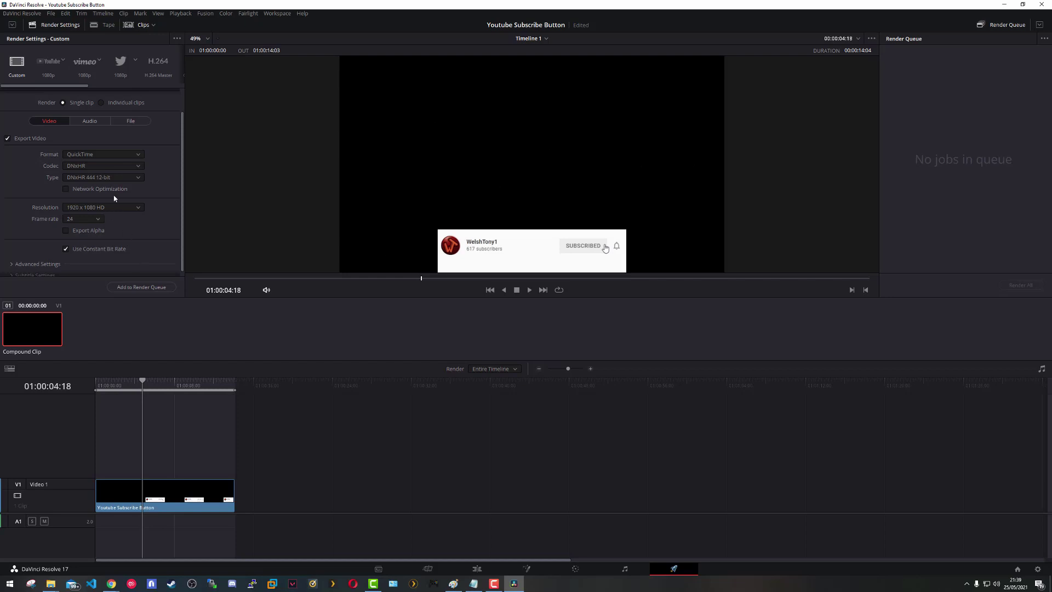
# - Switch the codec to DNxHD to compare its export options and set it back to DNxHR
pyautogui.click(114, 164)
pyautogui.click(109, 163)
pyautogui.scroll(1, 91, 212)
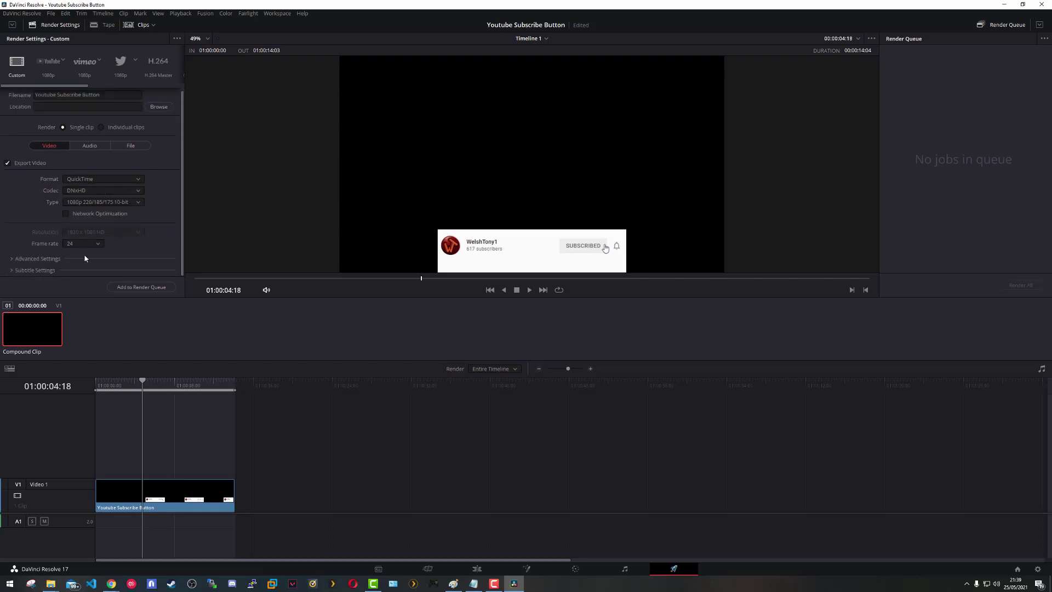
pyautogui.click(109, 190)
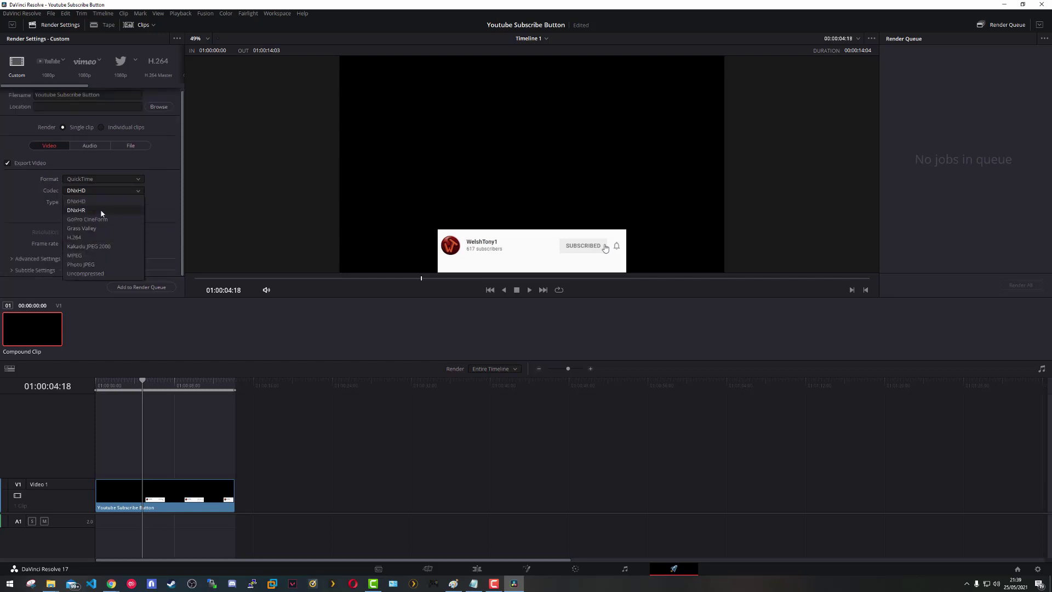
pyautogui.click(100, 209)
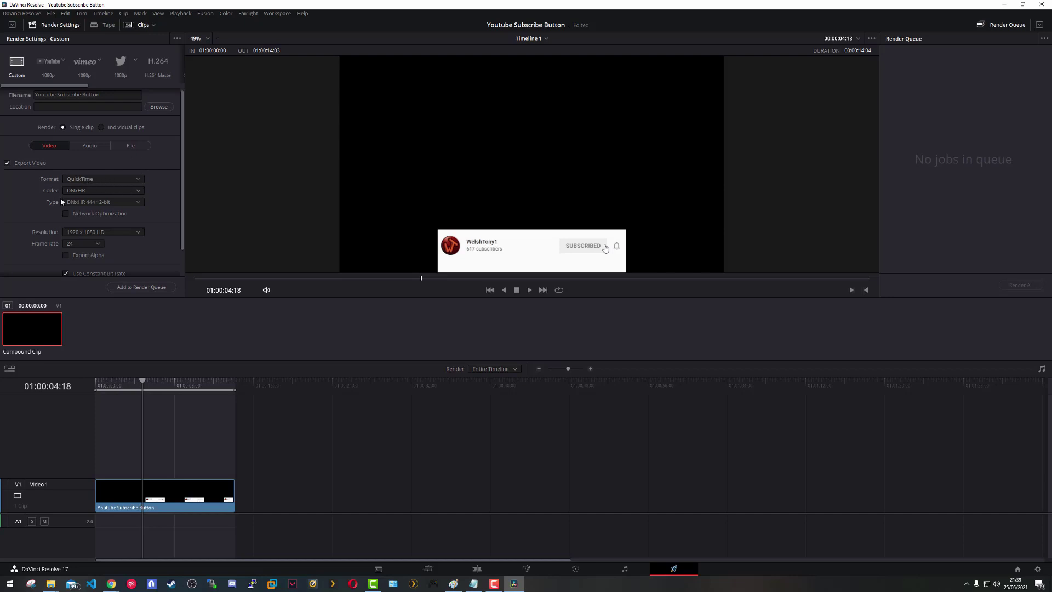
# - Enable Export Alpha for the render and review the remaining video settings
pyautogui.scroll(-1, 60, 251)
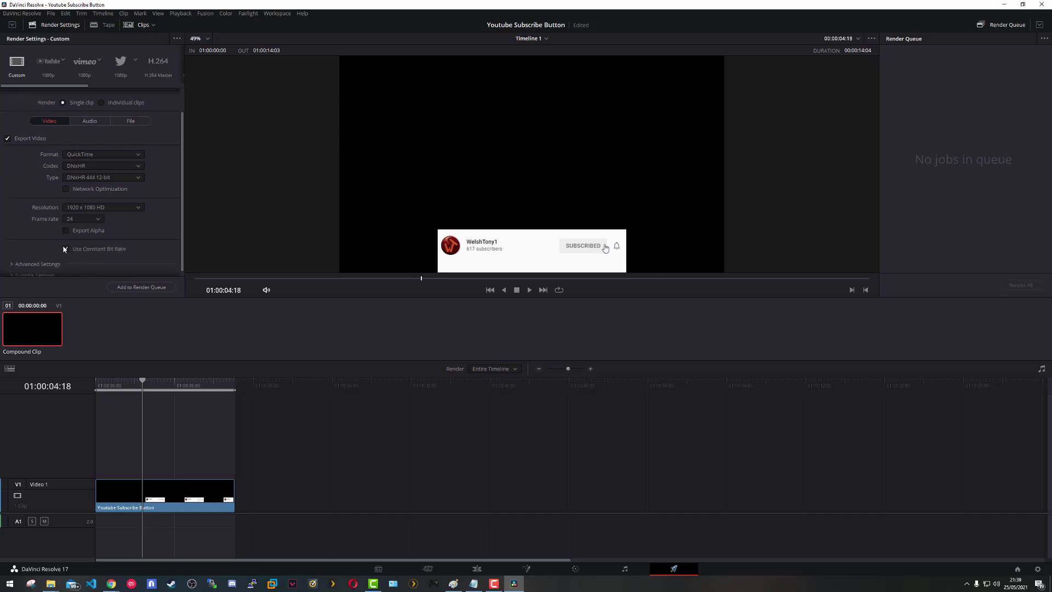
pyautogui.click(66, 231)
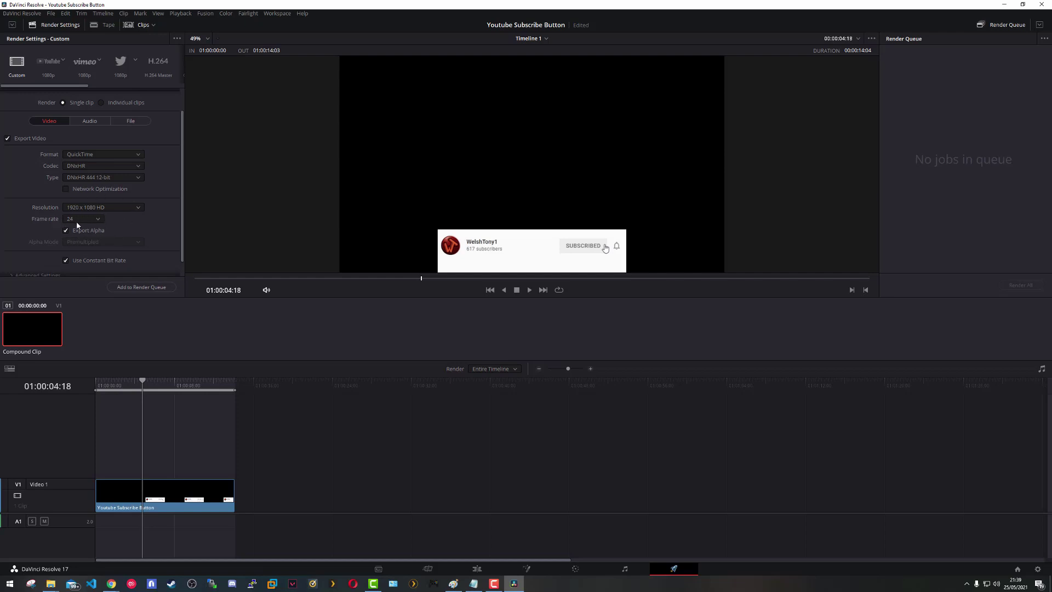
pyautogui.scroll(1, 38, 209)
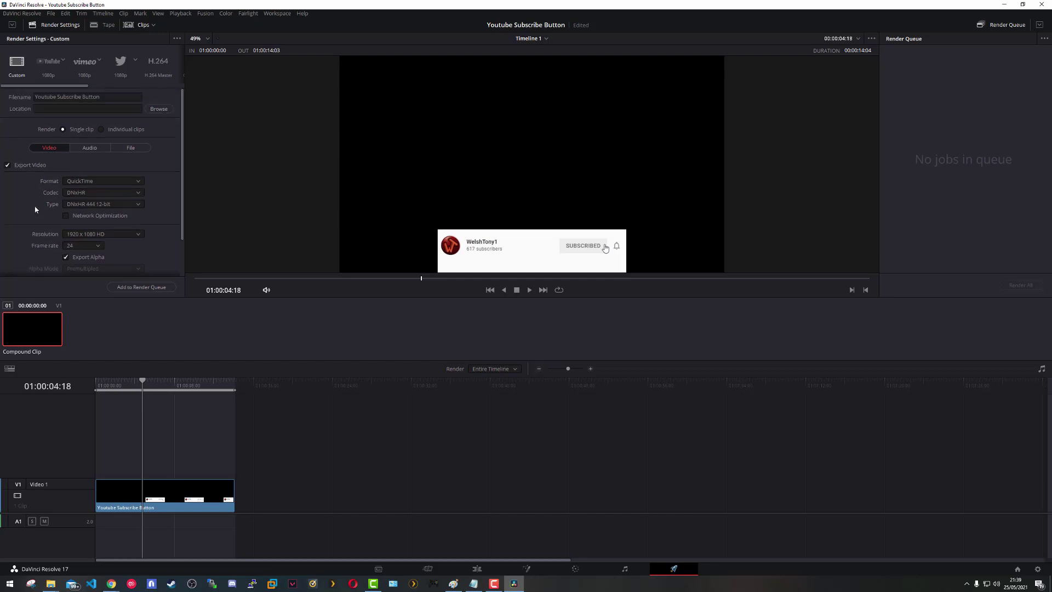
pyautogui.scroll(-1, 35, 209)
pyautogui.scroll(-1, 40, 205)
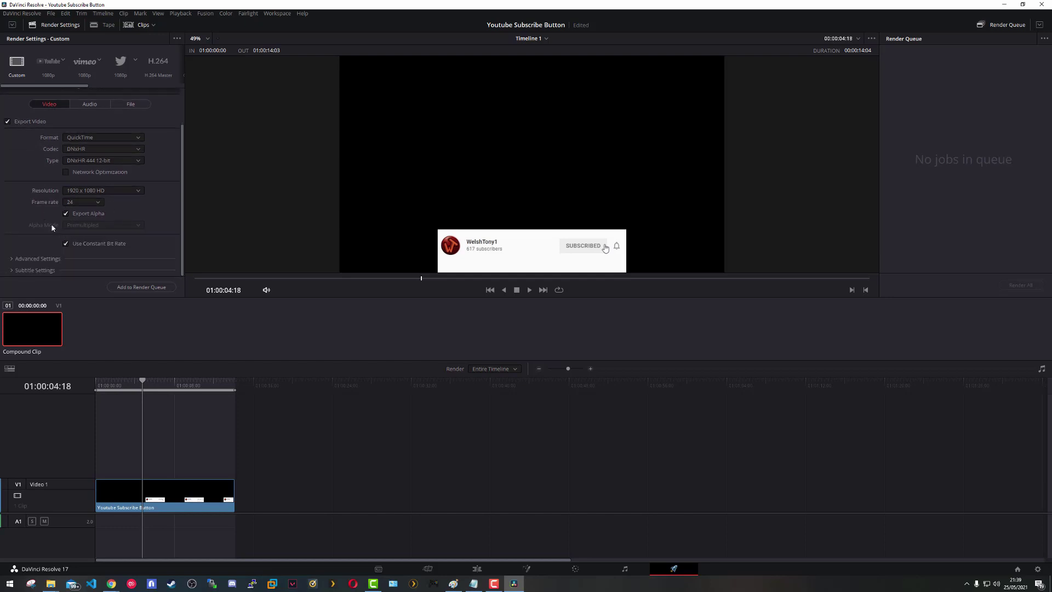
# - Queue the render as Youtube Subscribe Button in the IntroOutro folder of YouTube Projects and render it
pyautogui.click(137, 287)
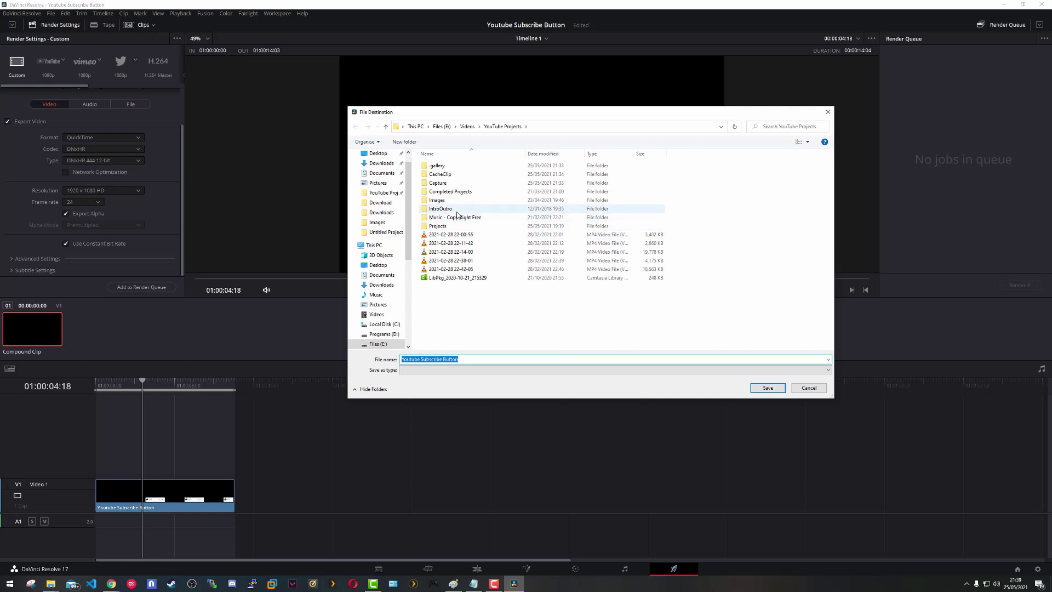
pyautogui.click(447, 209)
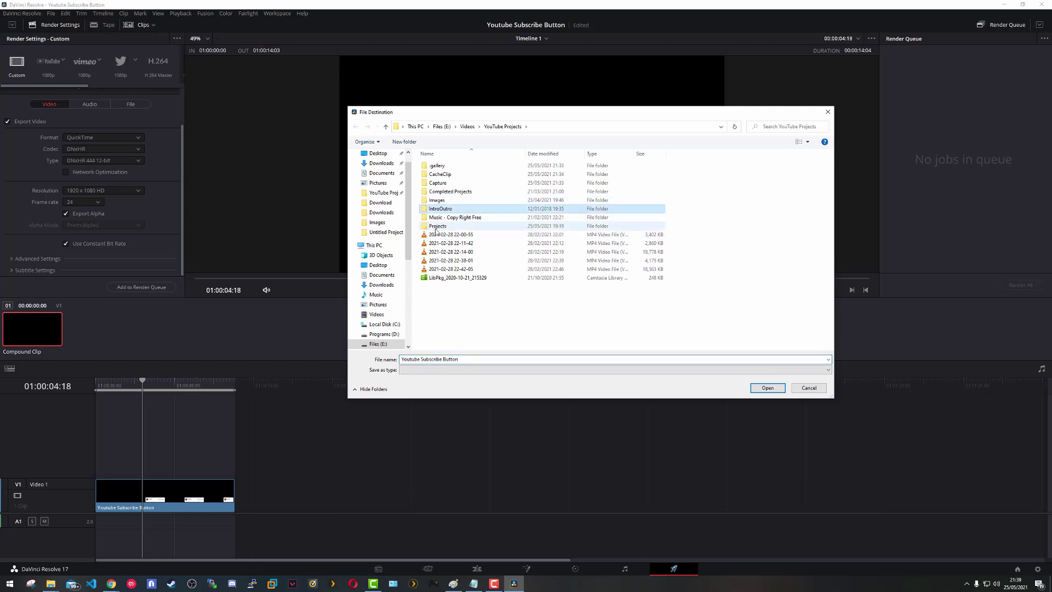
pyautogui.doubleClick(448, 209)
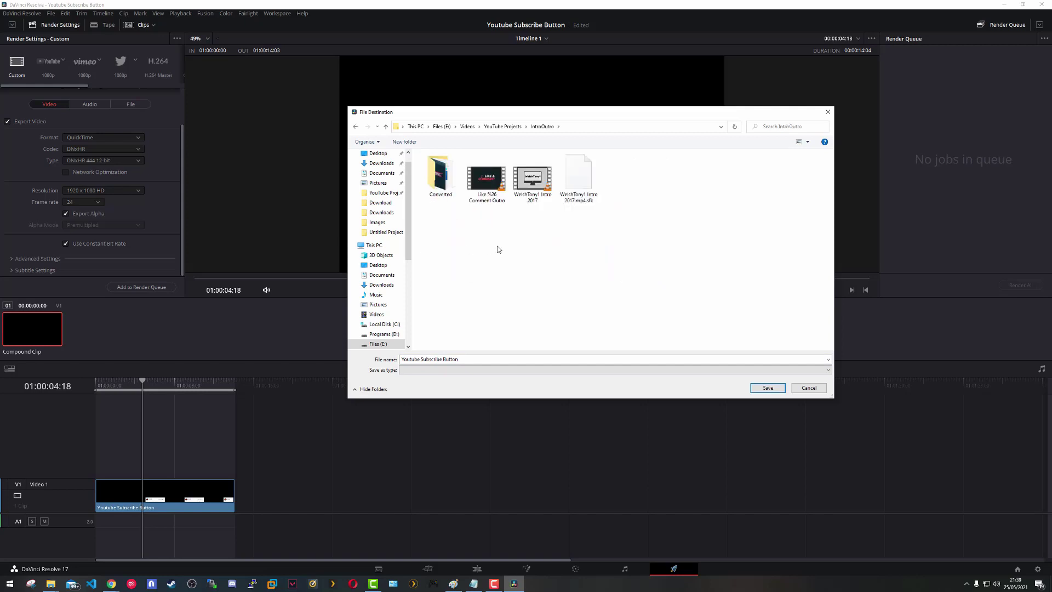
pyautogui.click(472, 361)
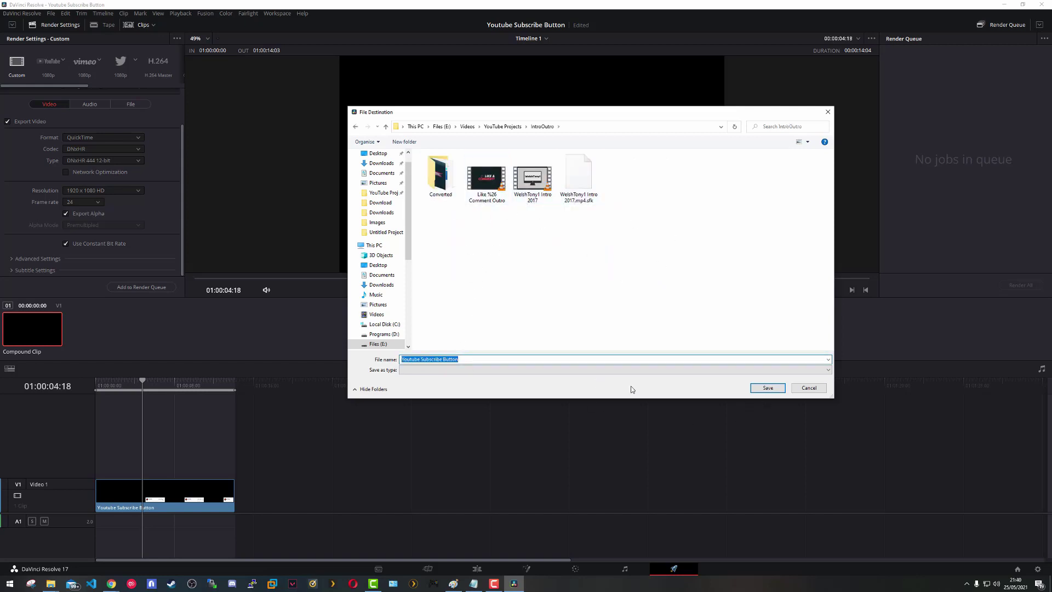
pyautogui.click(768, 388)
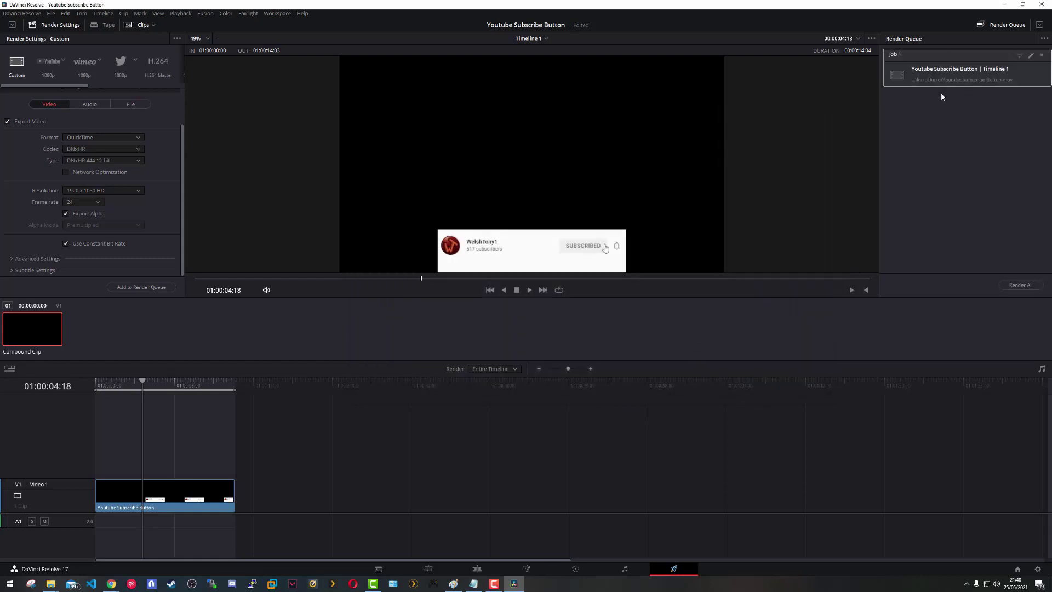
pyautogui.click(1020, 285)
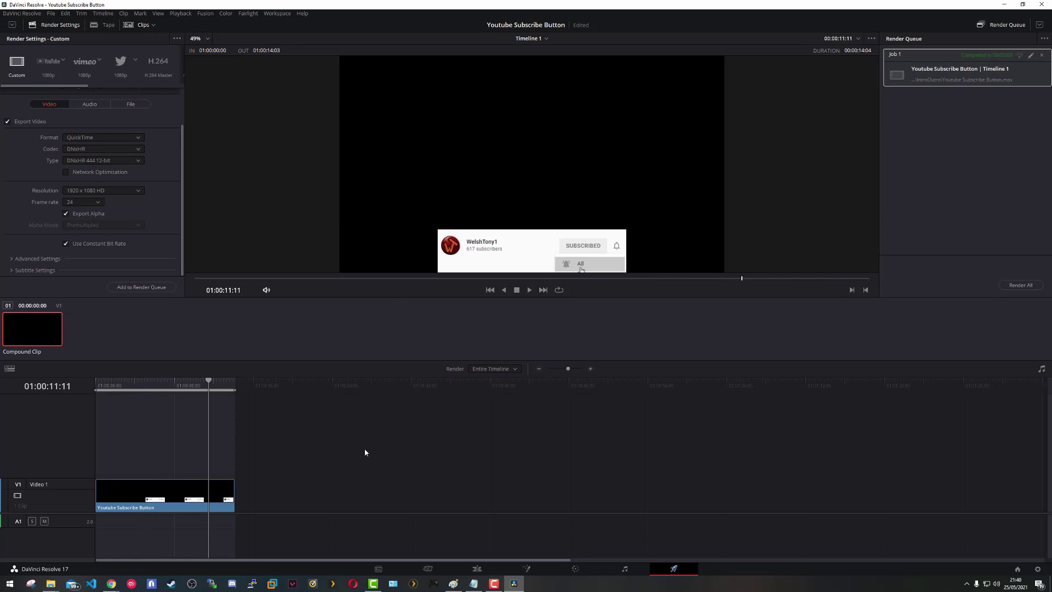
# - Return to the Cut page and import the Untitled Project video from its Desktop folder into the media pool
pyautogui.click(425, 572)
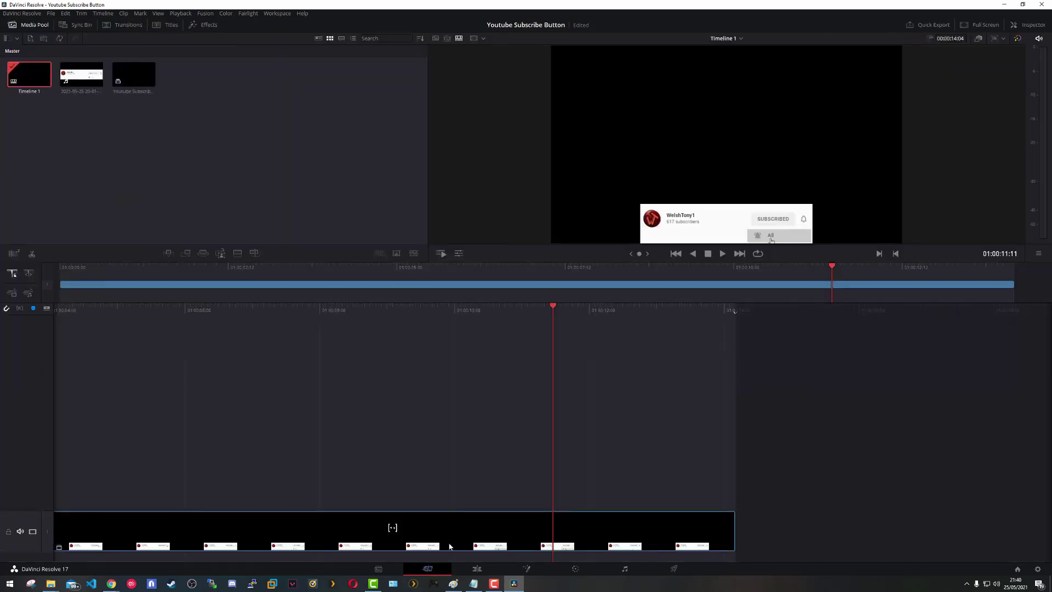
pyautogui.click(51, 13)
pyautogui.moveTo(70, 98)
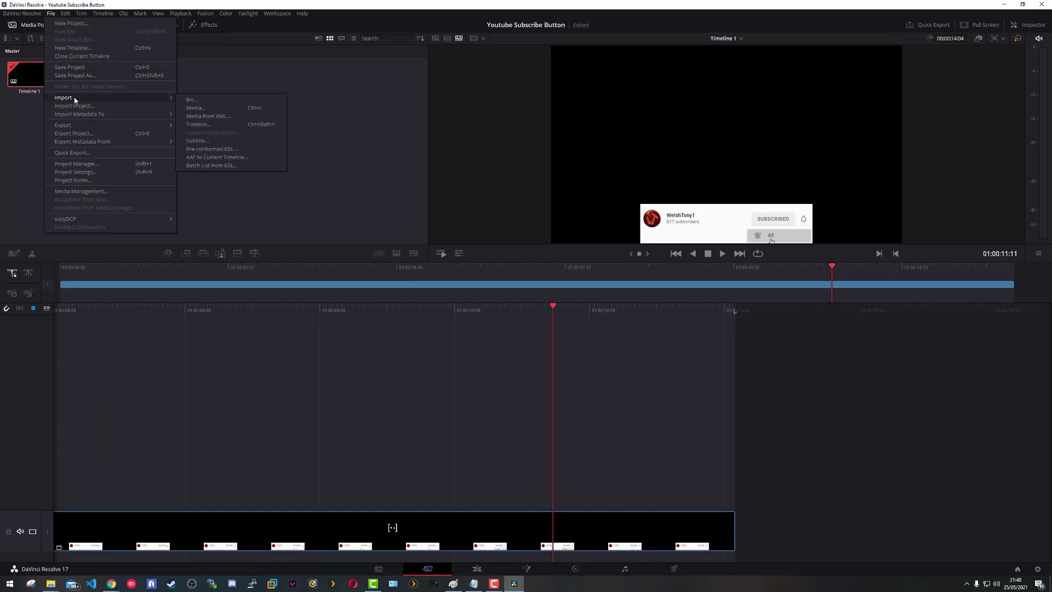
pyautogui.click(215, 109)
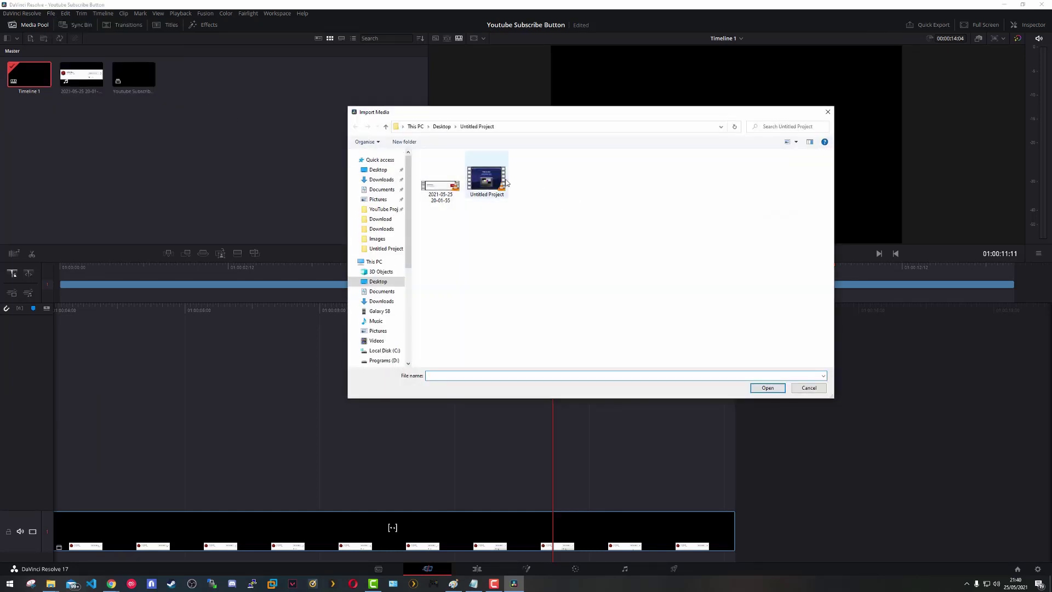
pyautogui.click(487, 178)
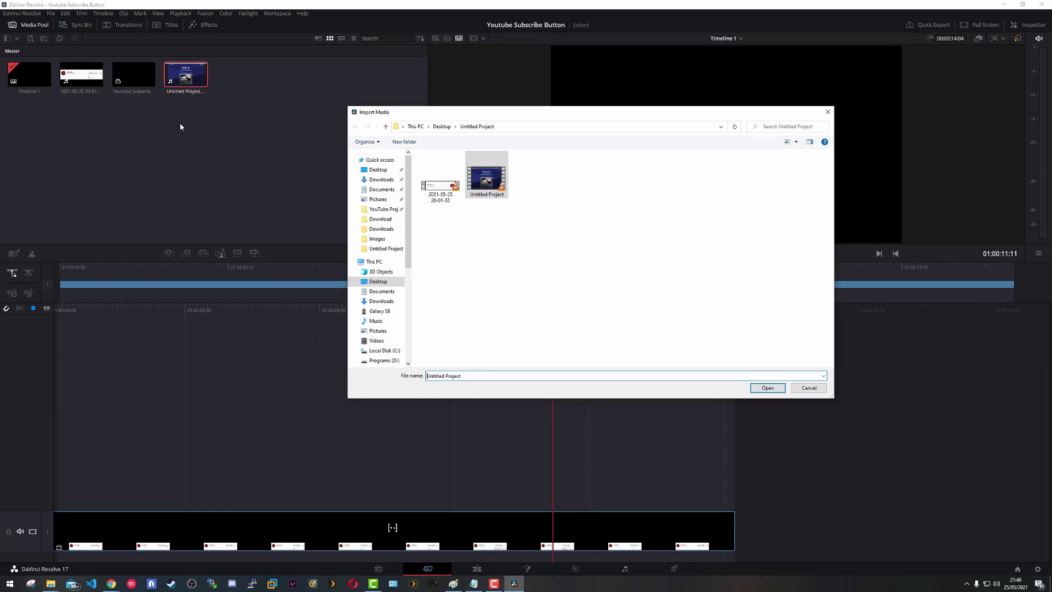
pyautogui.click(768, 387)
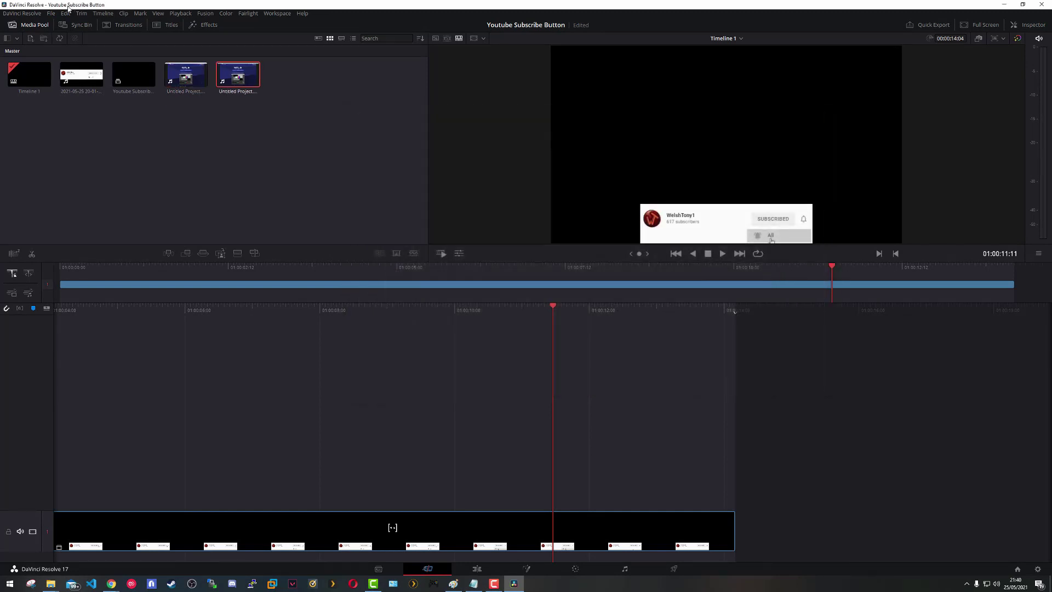
# - Import the rendered Youtube Subscribe Button video from the IntroOutro folder of YouTube Projects into the media pool
pyautogui.click(50, 14)
pyautogui.moveTo(82, 98)
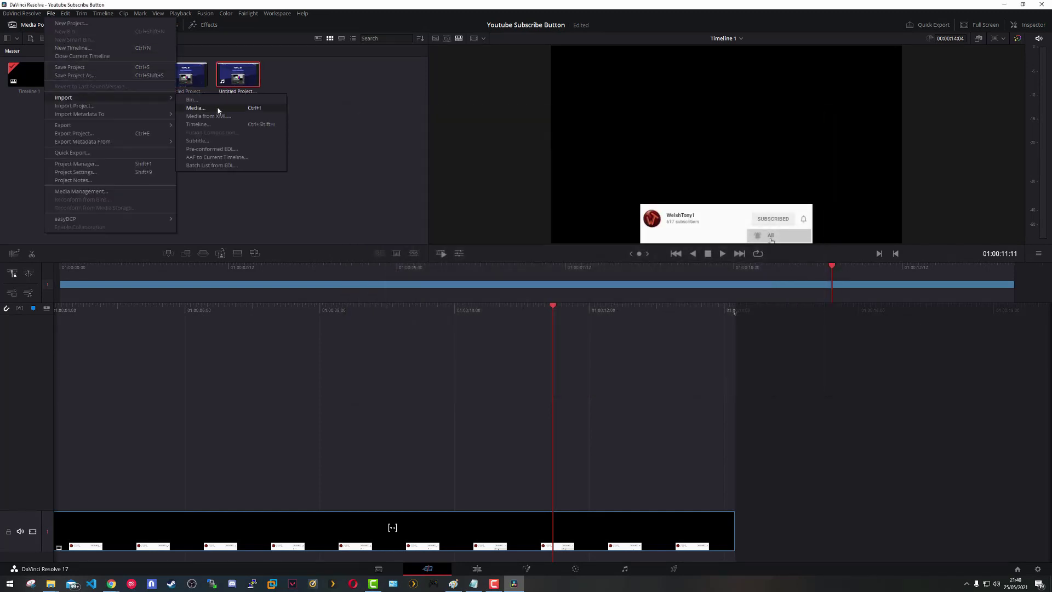
pyautogui.click(218, 108)
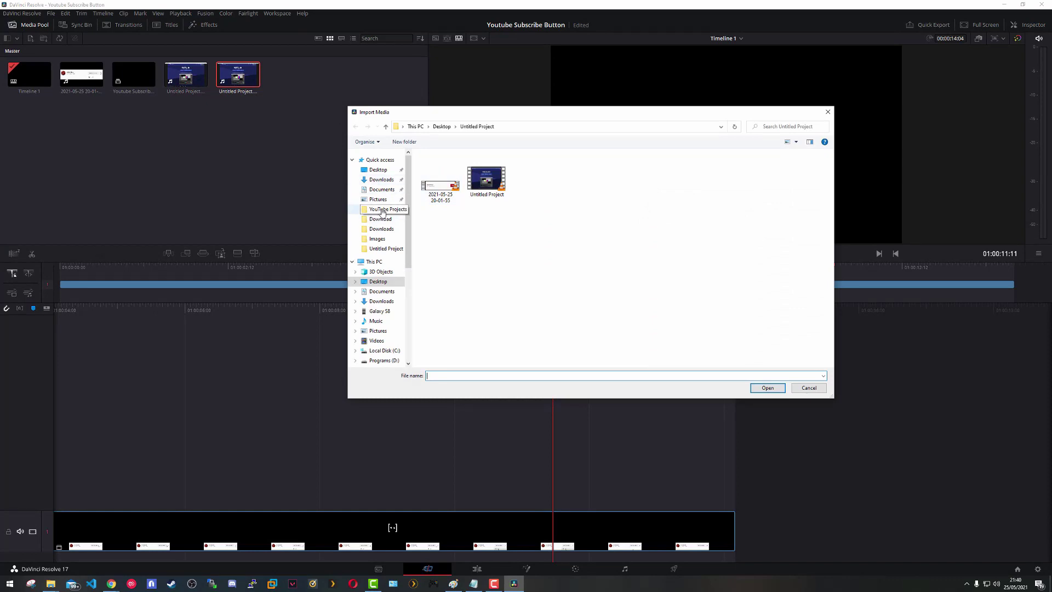
pyautogui.click(382, 210)
pyautogui.doubleClick(460, 203)
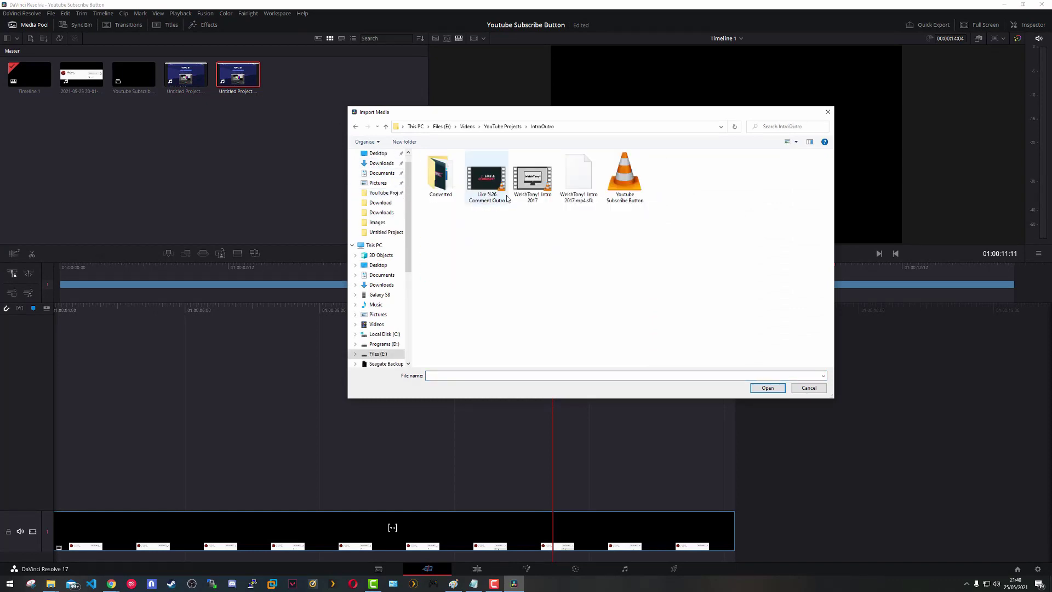
pyautogui.click(640, 201)
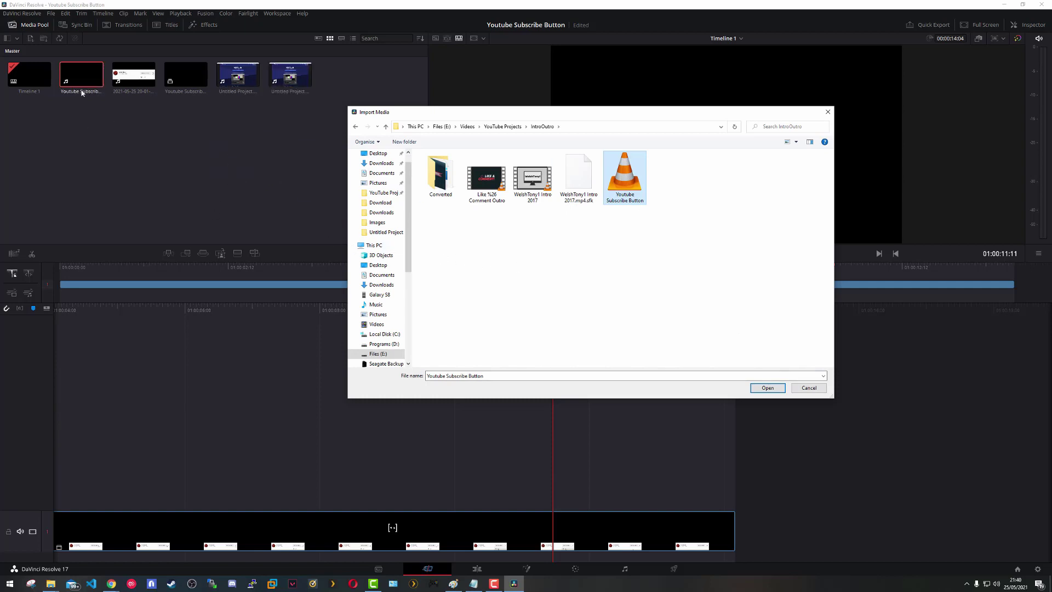
pyautogui.click(778, 389)
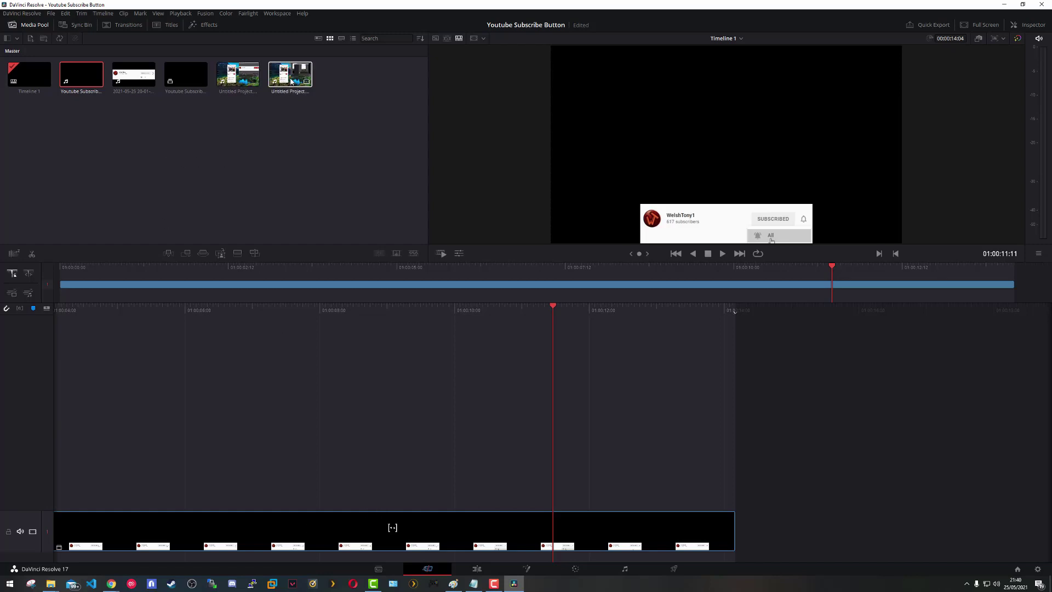
# - Place the last Untitled Project clip on a new track above the subscribe clip and check a frame on the Edit page
pyautogui.moveTo(291, 74); pyautogui.dragTo(561, 428)
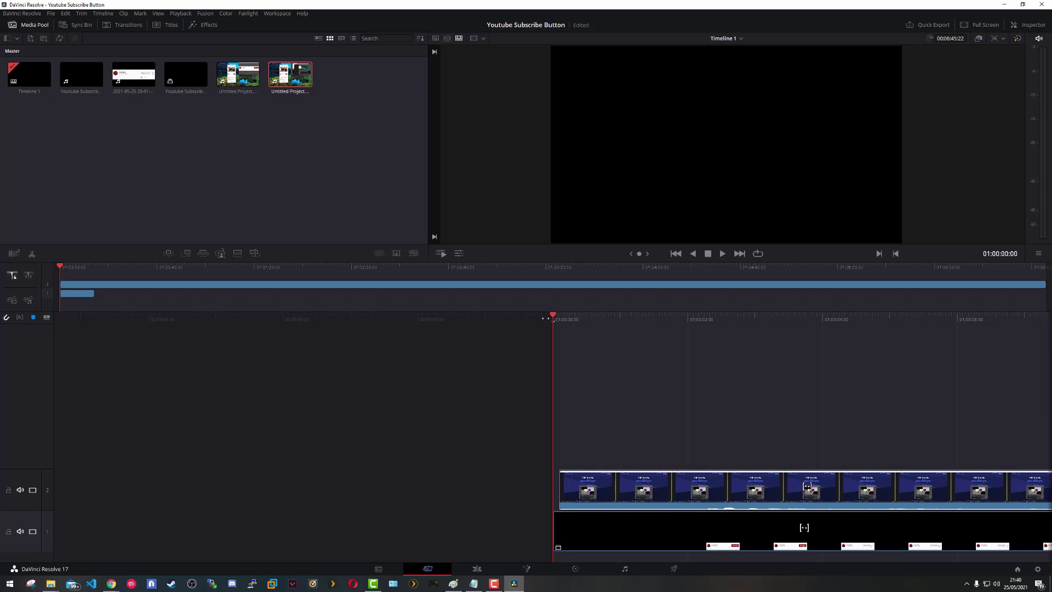
pyautogui.click(475, 569)
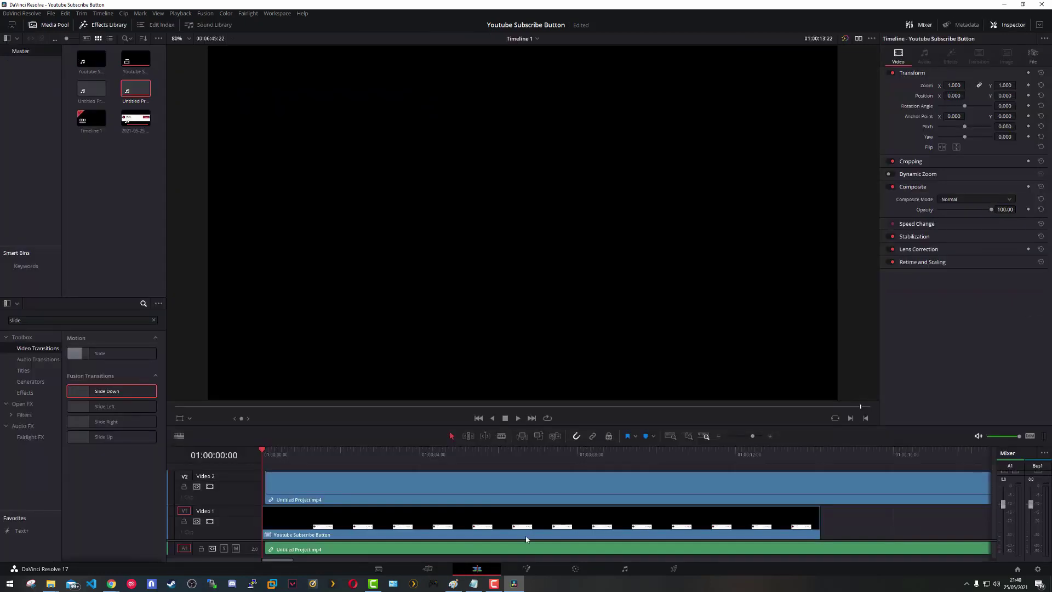
pyautogui.click(402, 455)
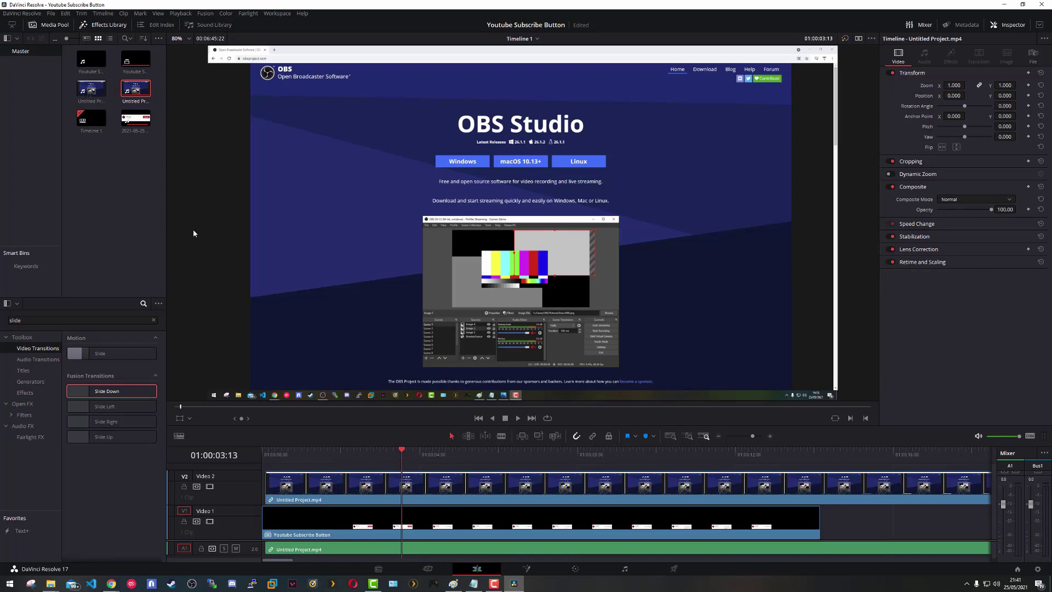
# - Place the Youtube Subscribe Button compound clip on a new track above the Untitled Project video and scrub through the overlay on the Edit page
pyautogui.click(427, 569)
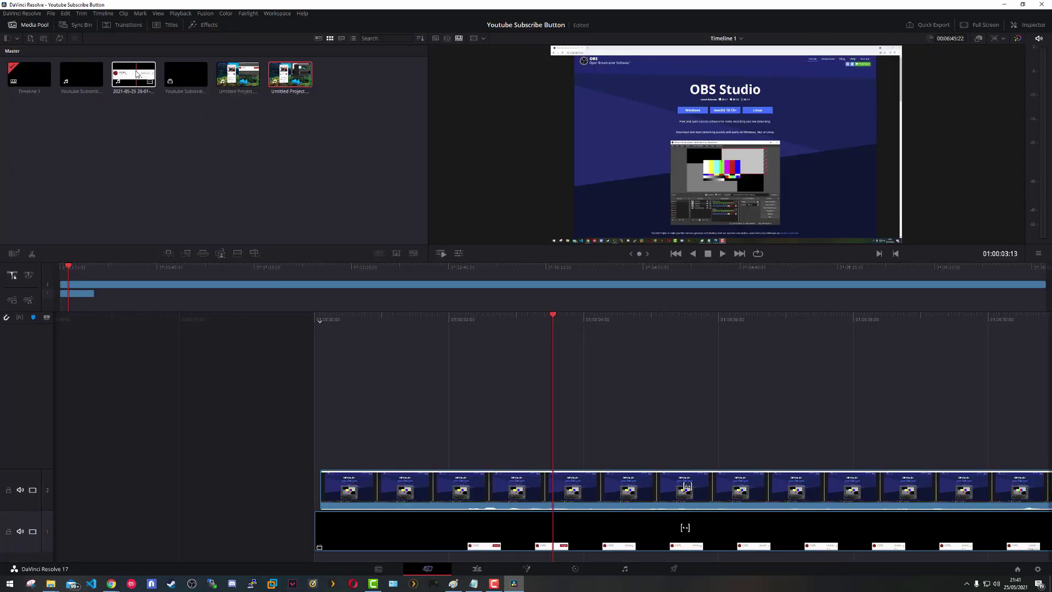
pyautogui.moveTo(189, 74); pyautogui.dragTo(348, 436)
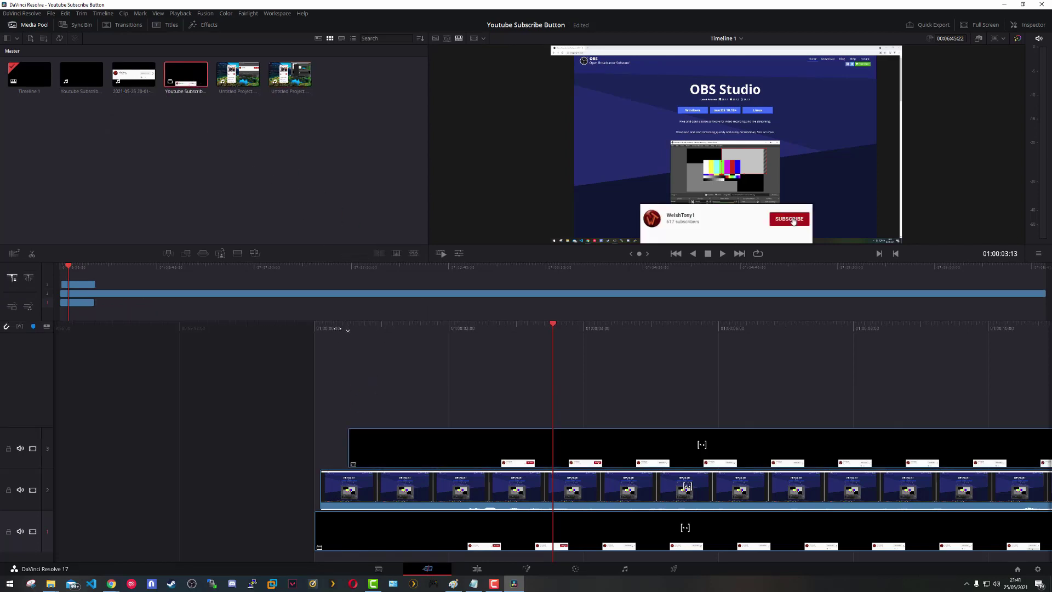
pyautogui.moveTo(347, 330); pyautogui.dragTo(600, 331)
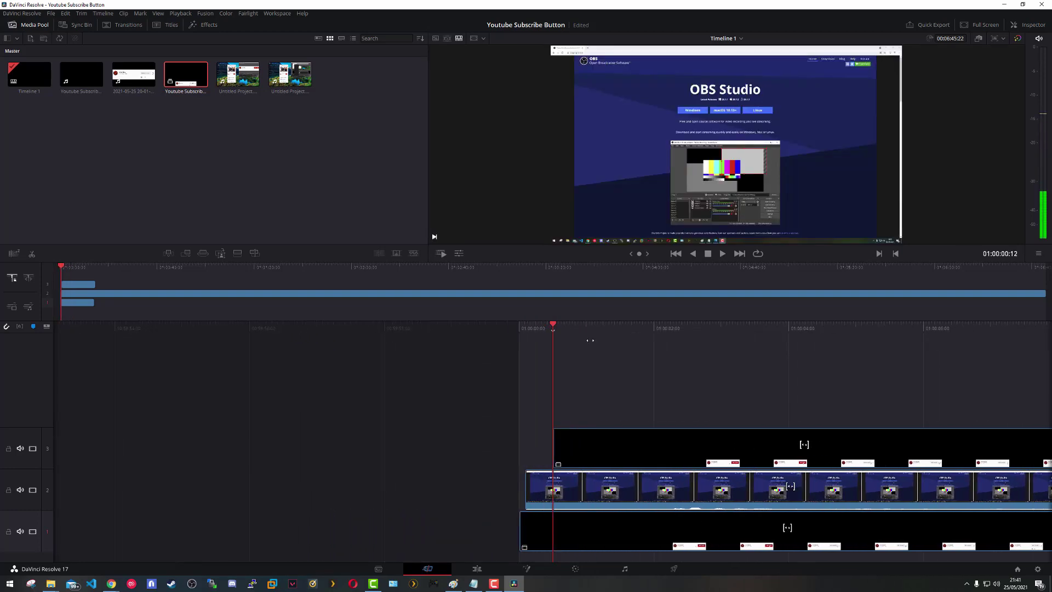
pyautogui.click(478, 571)
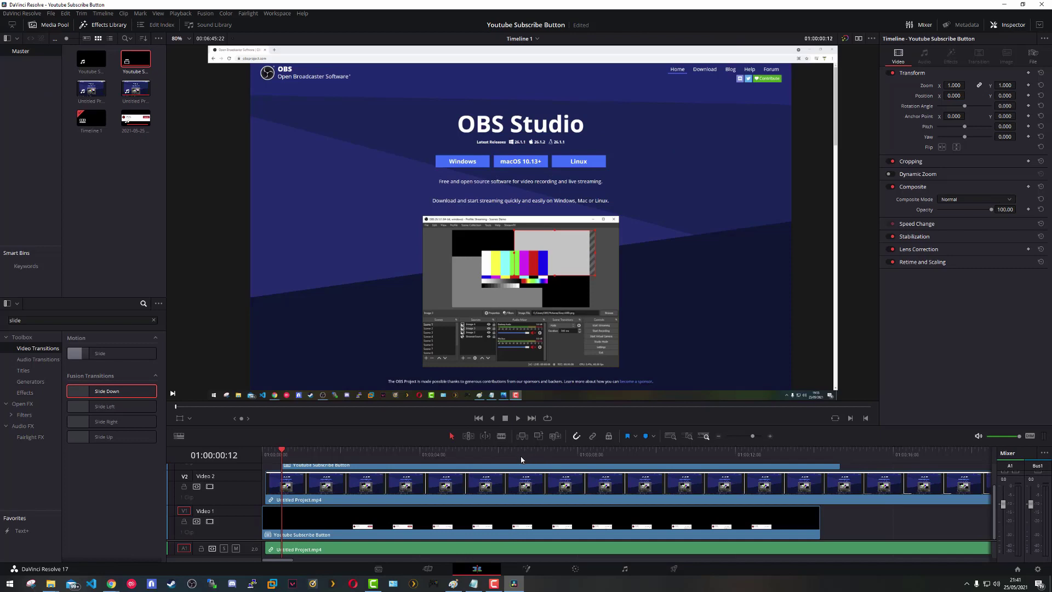
pyautogui.moveTo(521, 460)
pyautogui.mouseDown()
pyautogui.moveTo(302, 465)
pyautogui.moveTo(533, 466)
pyautogui.mouseUp()
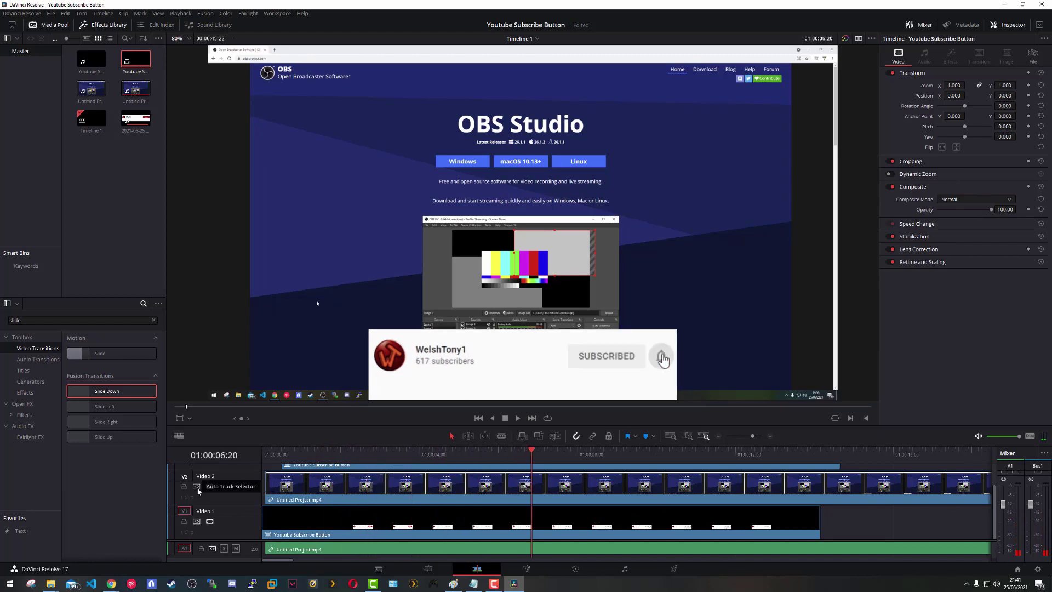
# - Mute the playback audio and play the timeline from the start of the top overlay clip to review the subscribe pop-up
pyautogui.click(965, 451)
pyautogui.click(978, 436)
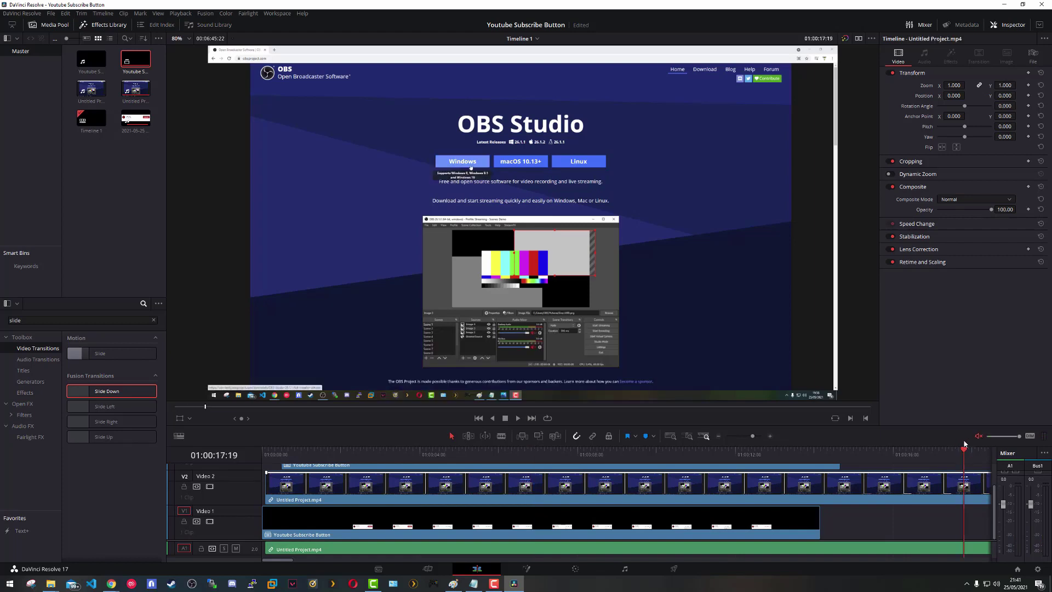
pyautogui.moveTo(500, 453); pyautogui.dragTo(280, 453)
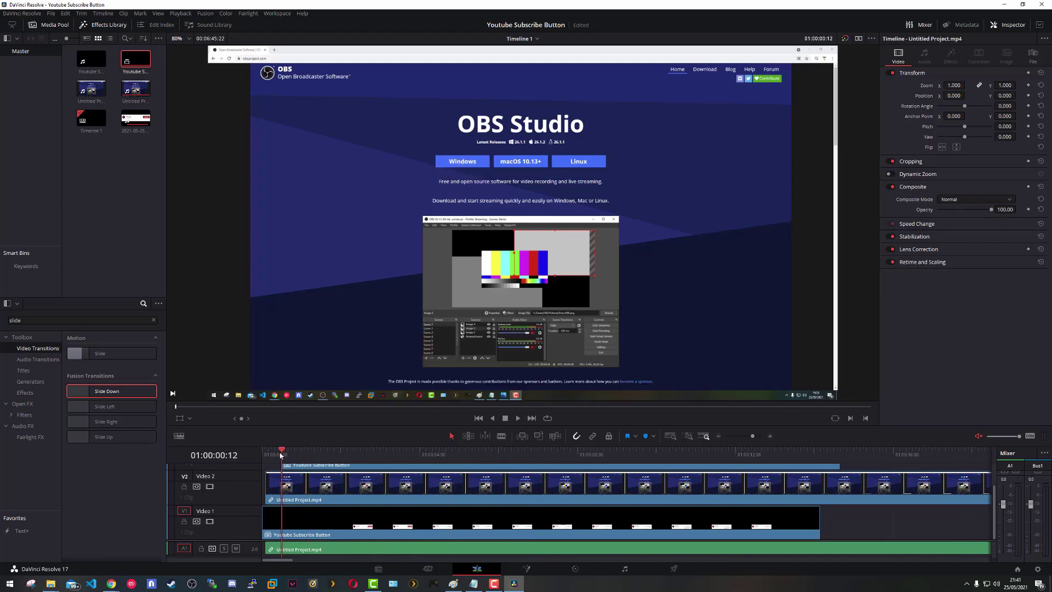
pyautogui.click(518, 418)
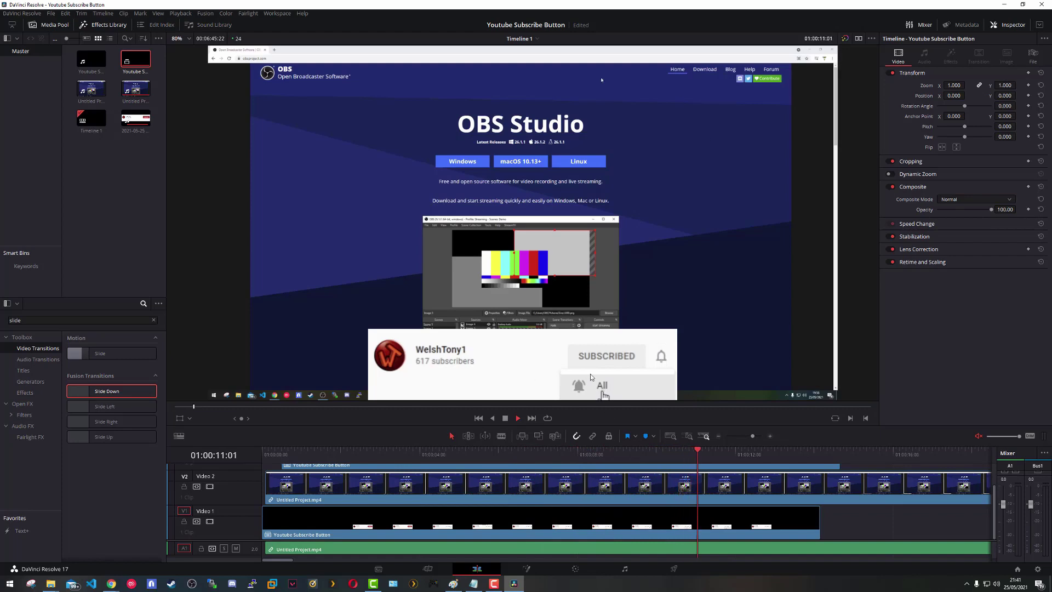
pyautogui.click(511, 418)
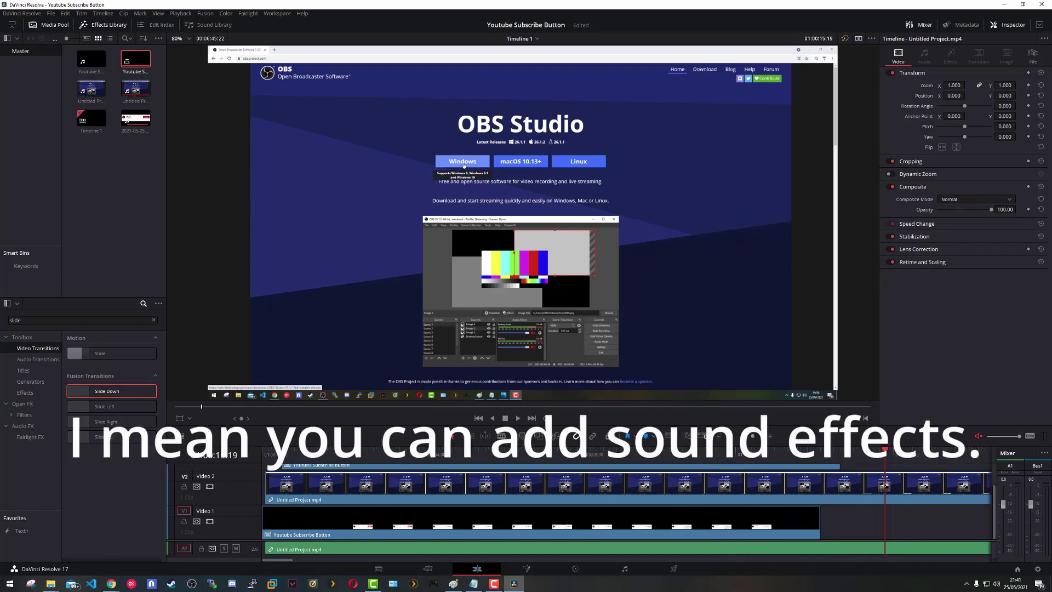